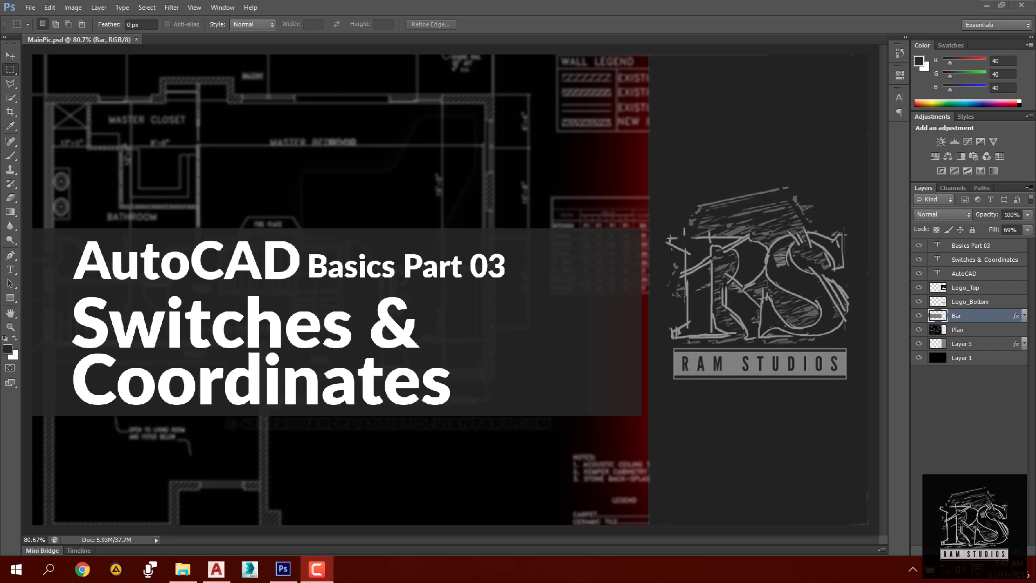
# - Minimize the 'AutoCAD Basics Part 03' Photoshop title card to reveal the desktop
pyautogui.click(986, 5)
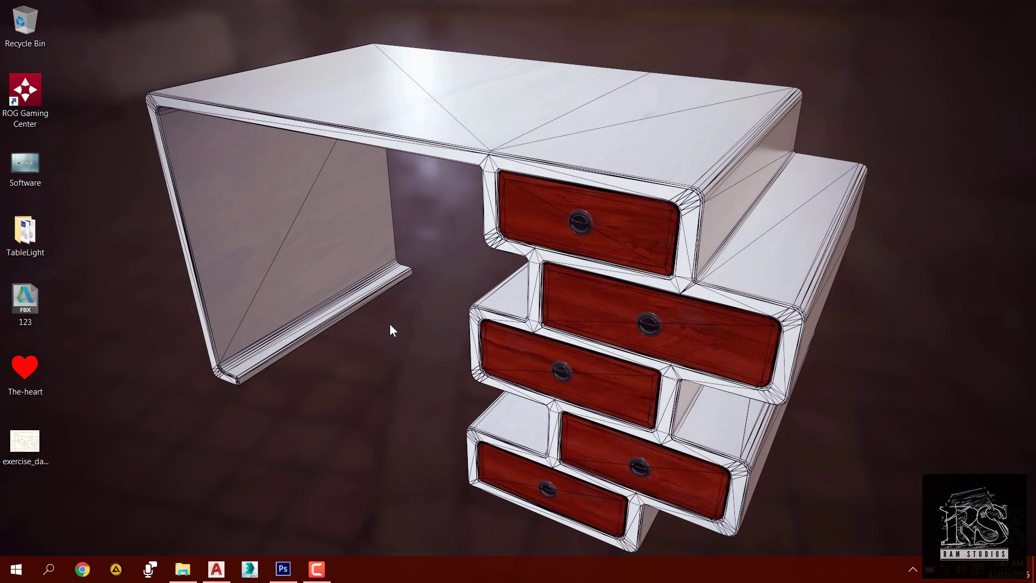
# - Check the DrawingTest01 plate, minimize it, and open exercise_day1_1.jpg in Picasa
pyautogui.click(216, 569)
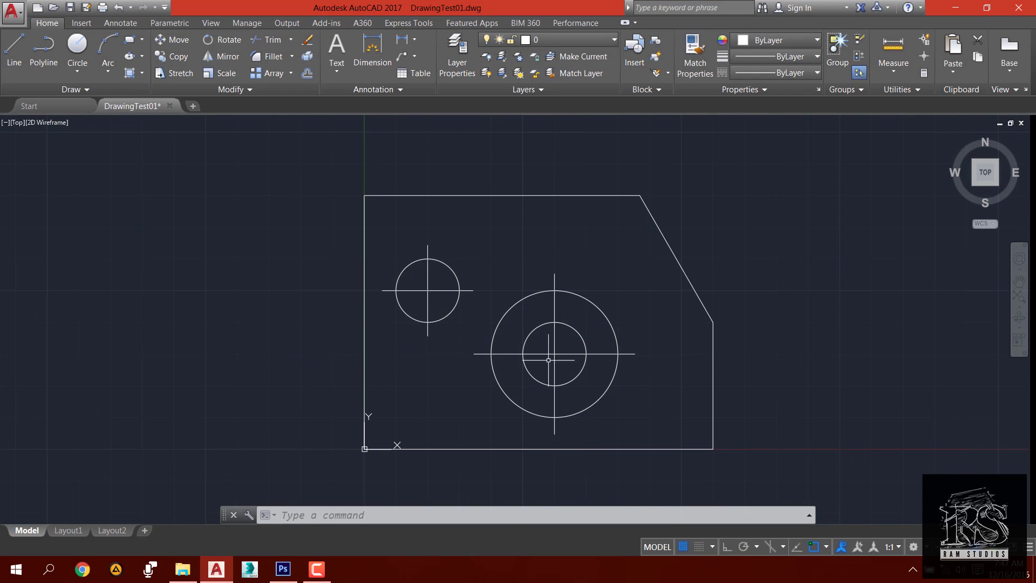
pyautogui.moveTo(548, 359); pyautogui.dragTo(529, 365, button='middle')
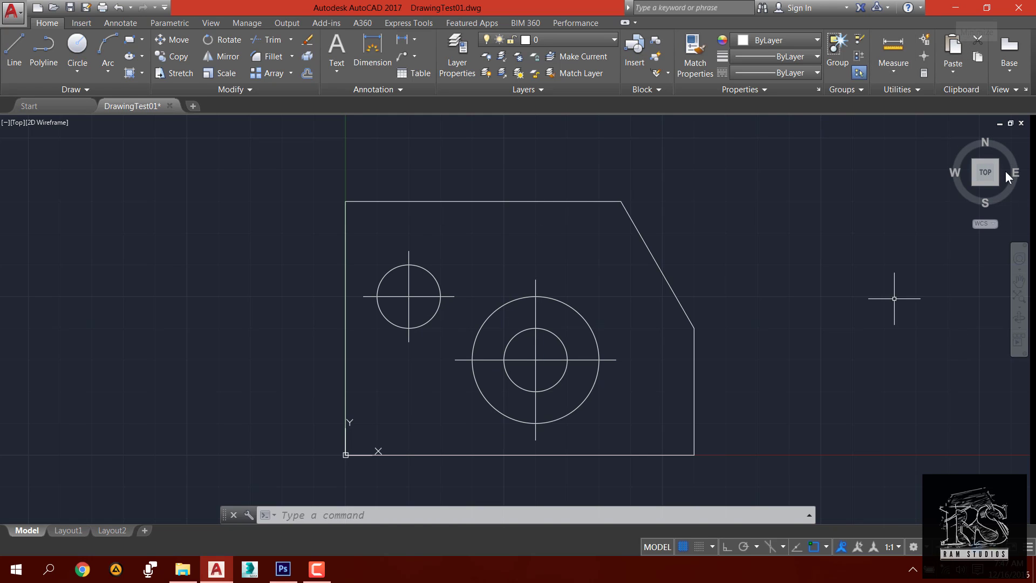
pyautogui.click(954, 8)
pyautogui.doubleClick(24, 440)
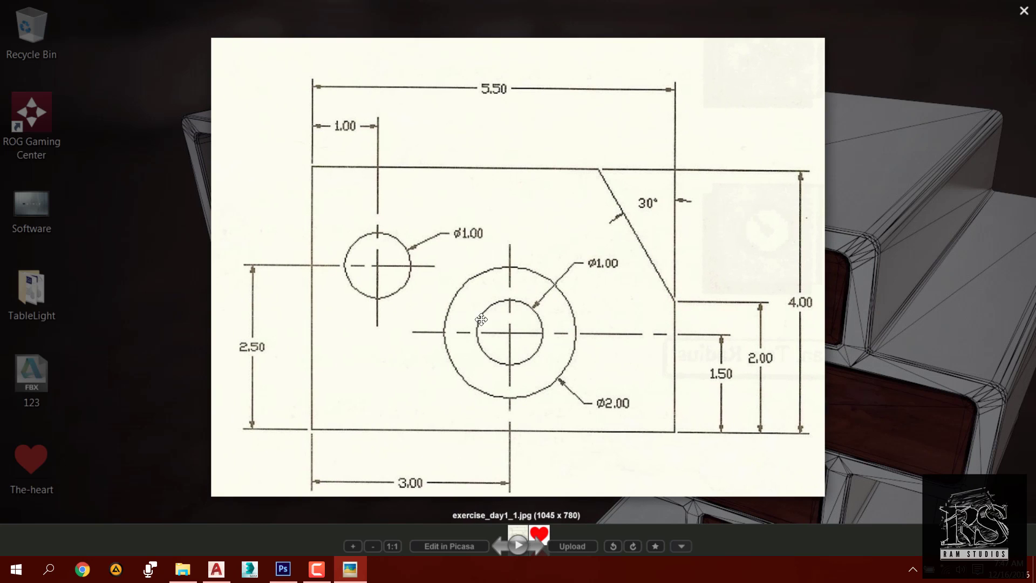
# - Zoom over the 5.50 by 4.00 reference sketch, then close Picasa
pyautogui.scroll(-3, 518, 349)
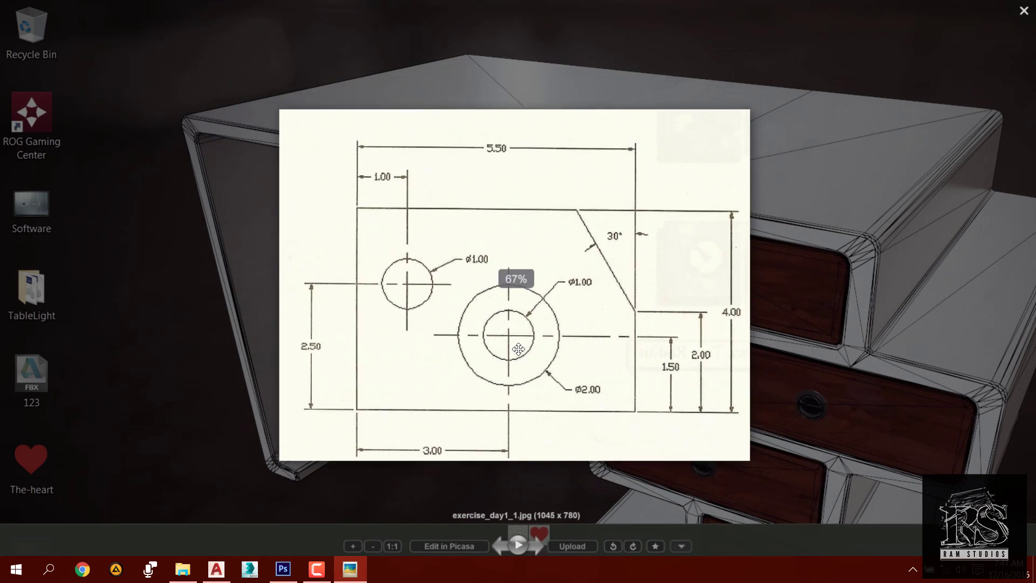
pyautogui.scroll(1, 518, 349)
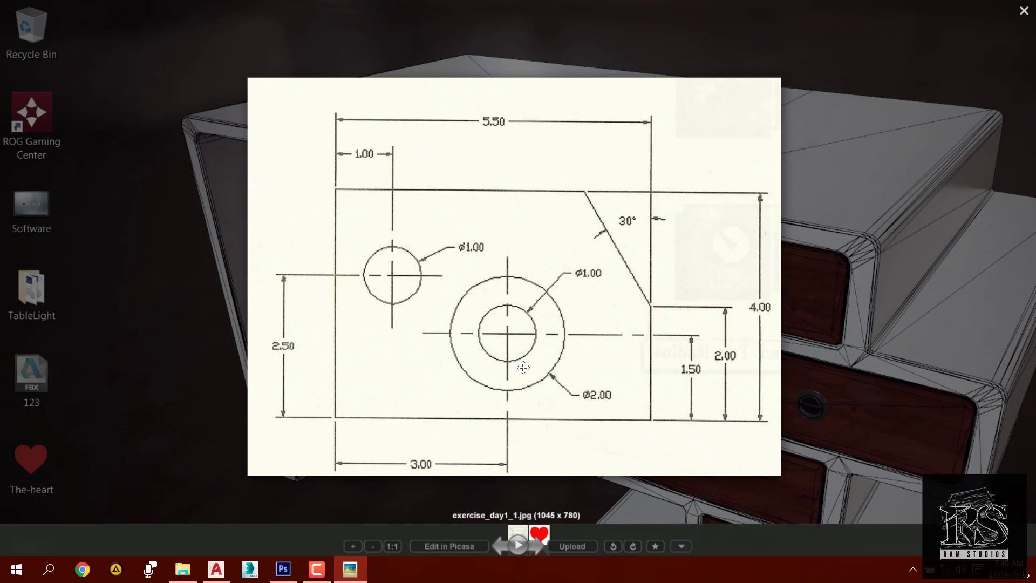
pyautogui.click(1022, 12)
# - Restore the DrawingTest01.dwg window from the taskbar
pyautogui.click(216, 567)
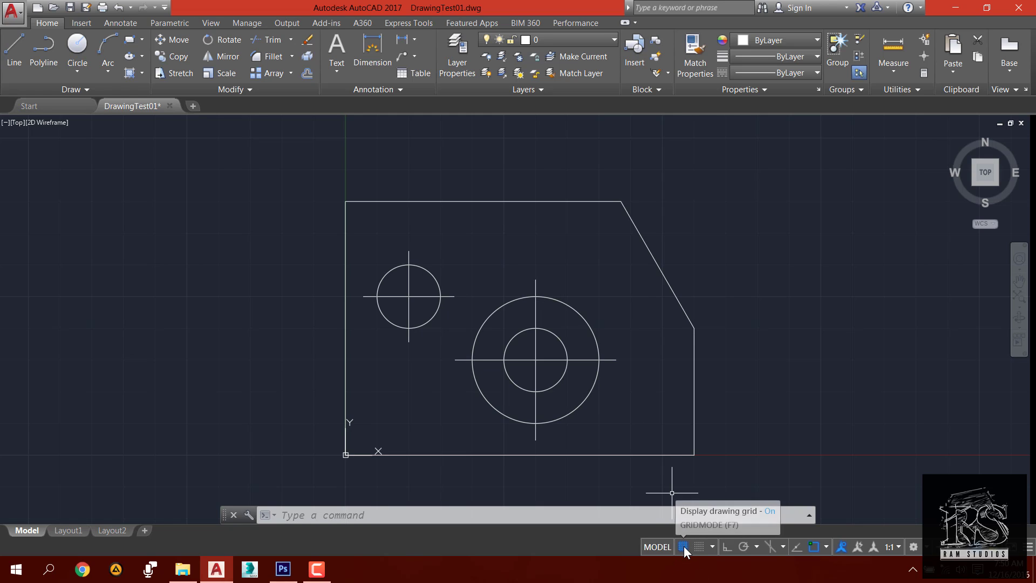
pyautogui.click(683, 546)
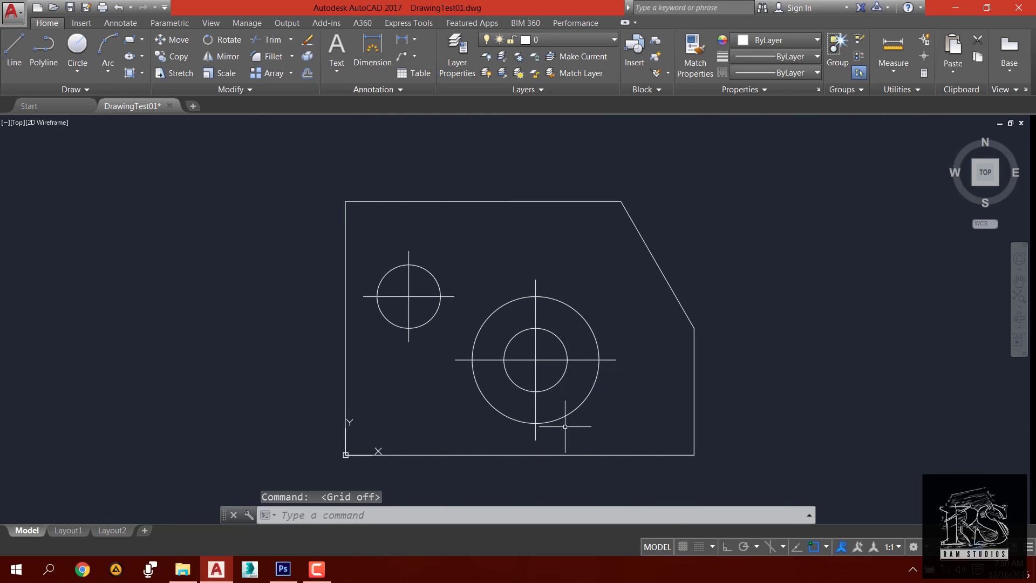
pyautogui.click(682, 547)
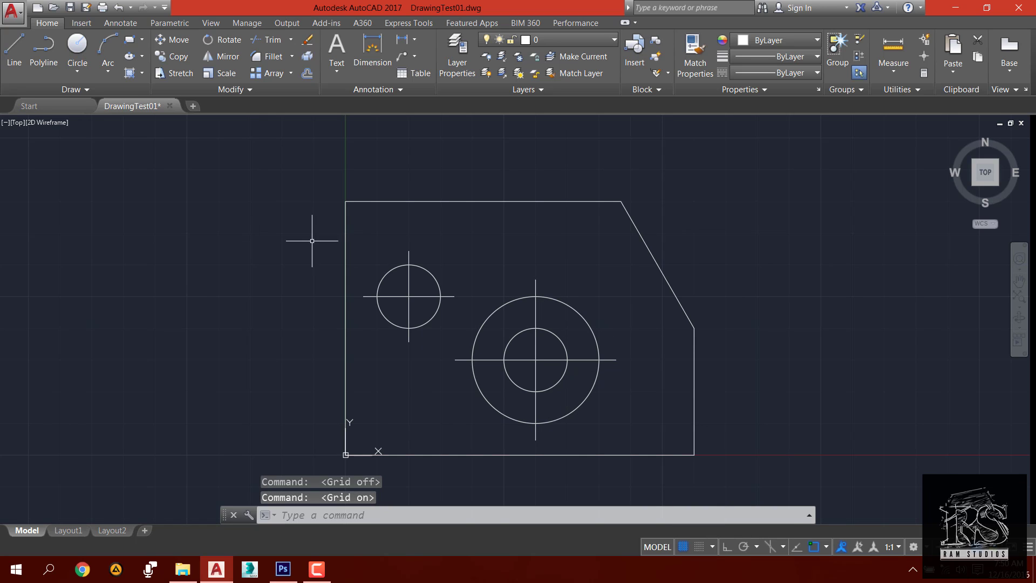
pyautogui.scroll(-2, 468, 336)
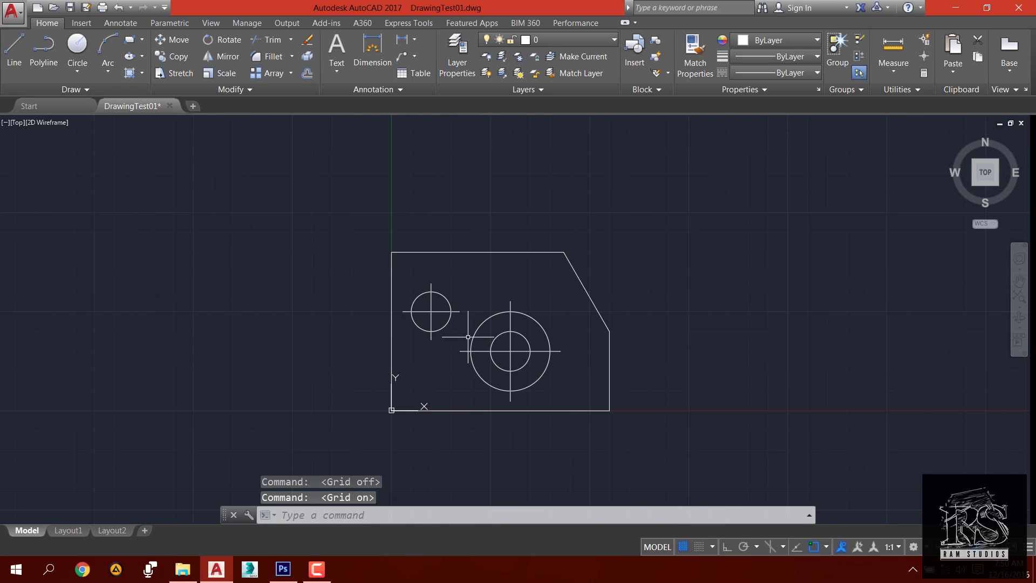
pyautogui.scroll(2, 467, 336)
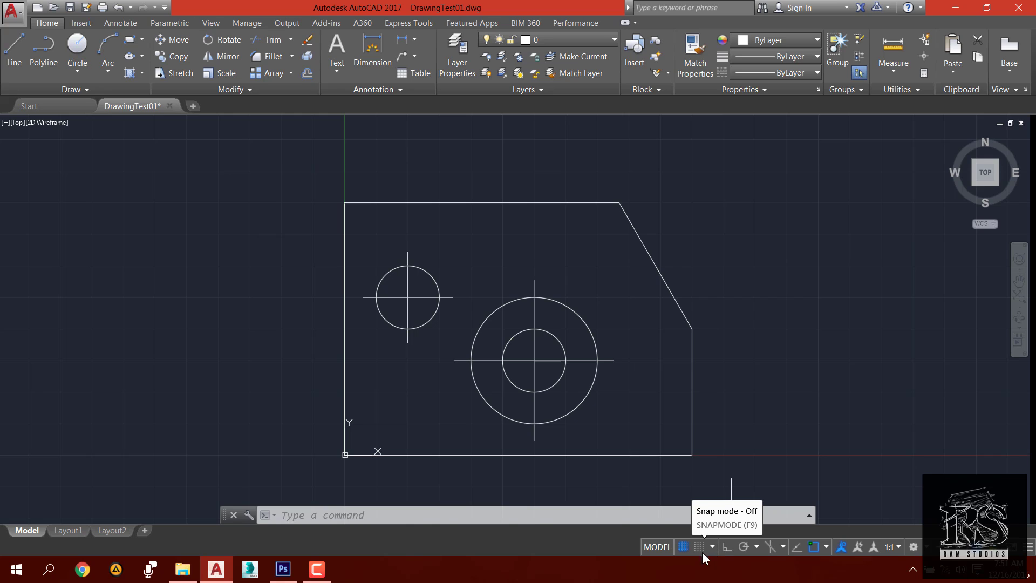
# - Set the snap mode to Grid Snap after briefly trying Polar Snap
pyautogui.click(711, 547)
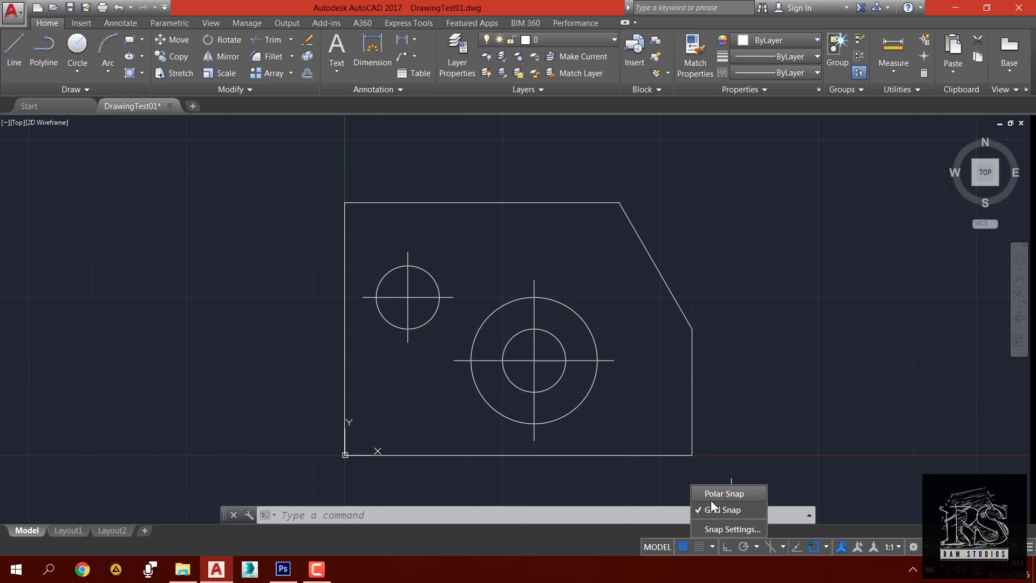
pyautogui.click(711, 546)
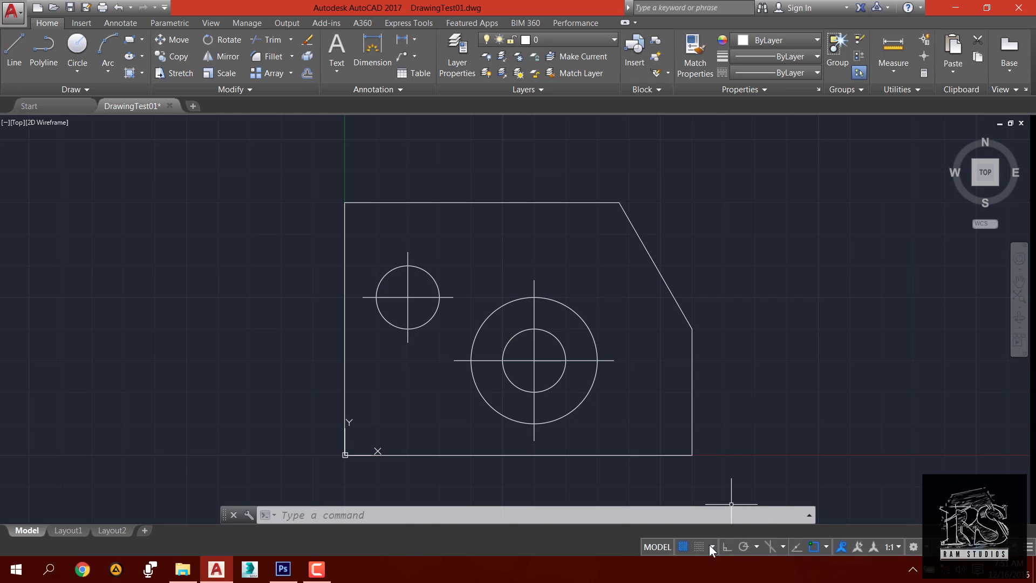
pyautogui.click(711, 544)
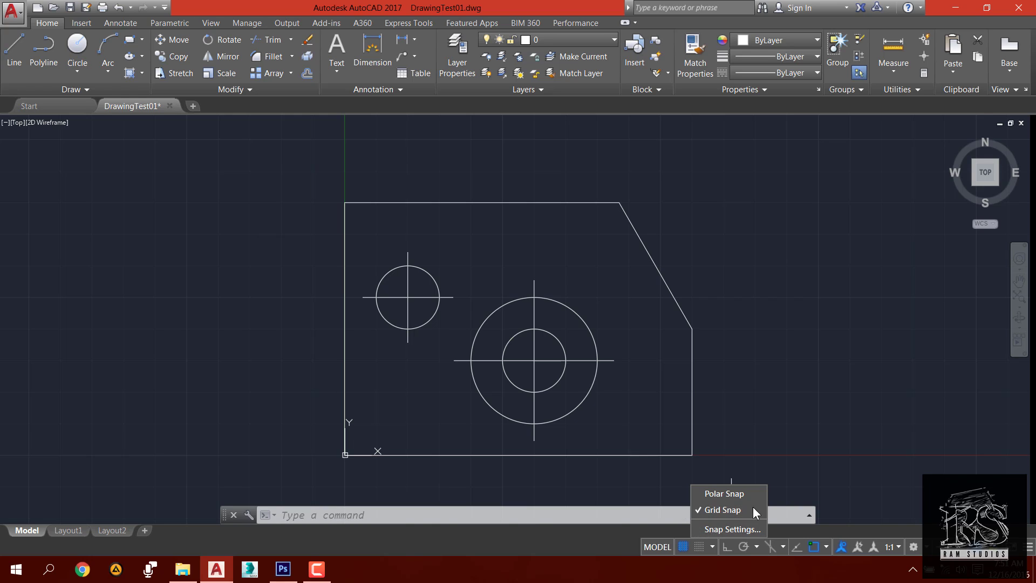
pyautogui.click(697, 493)
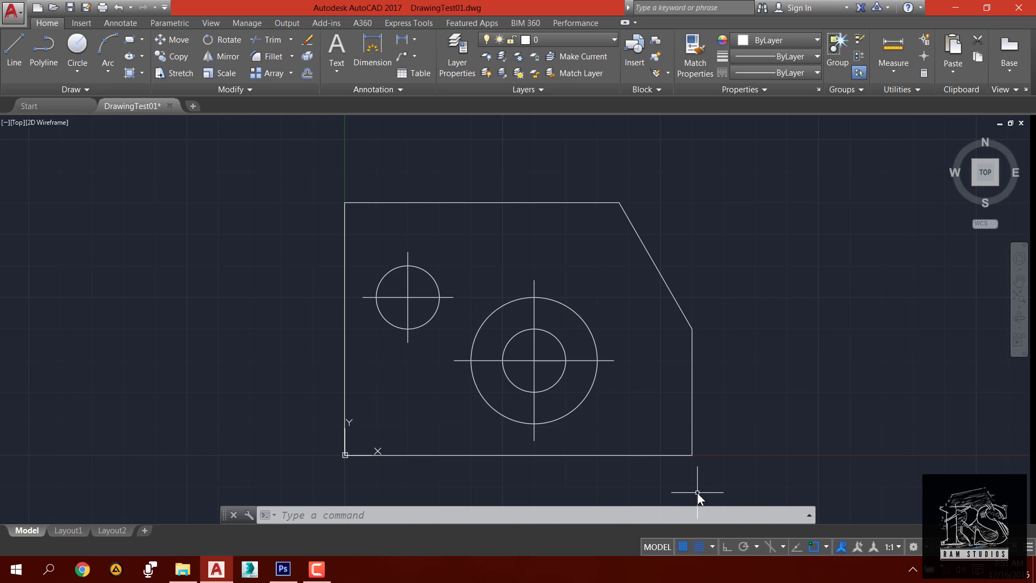
pyautogui.click(711, 546)
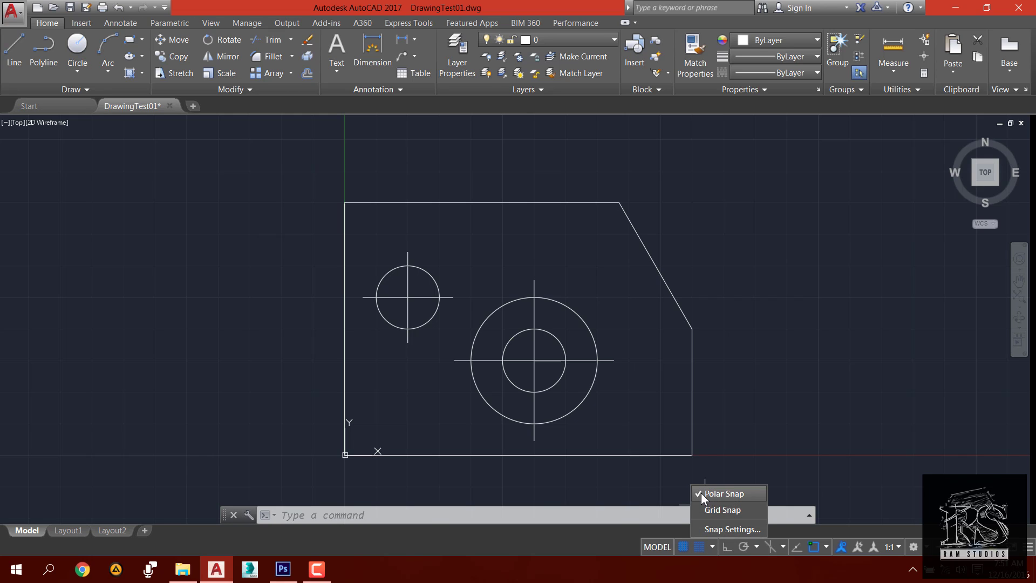
pyautogui.click(698, 511)
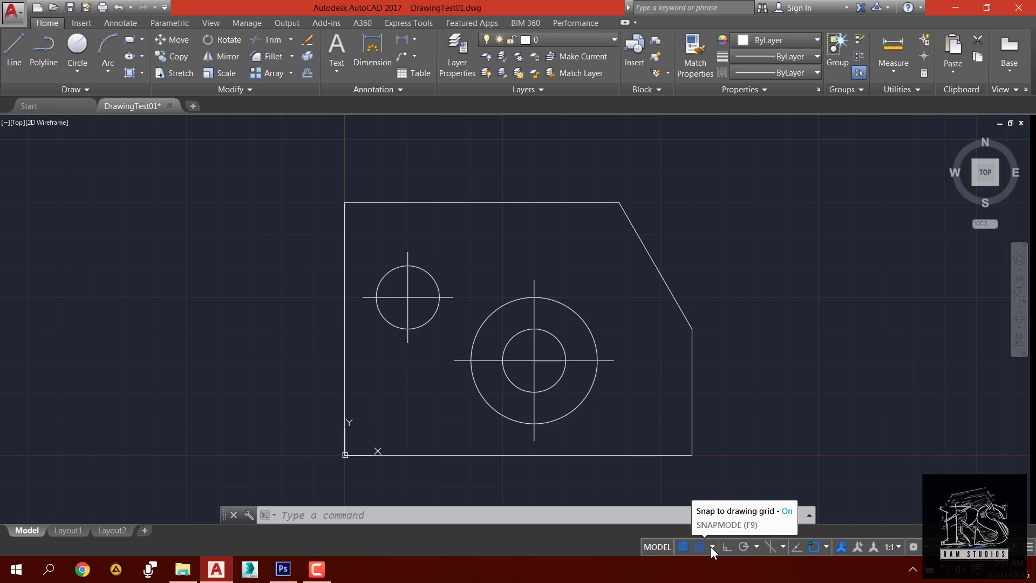
# - Toggle the grid off and on, confirm the snap mode, and pan the plate left
pyautogui.click(682, 547)
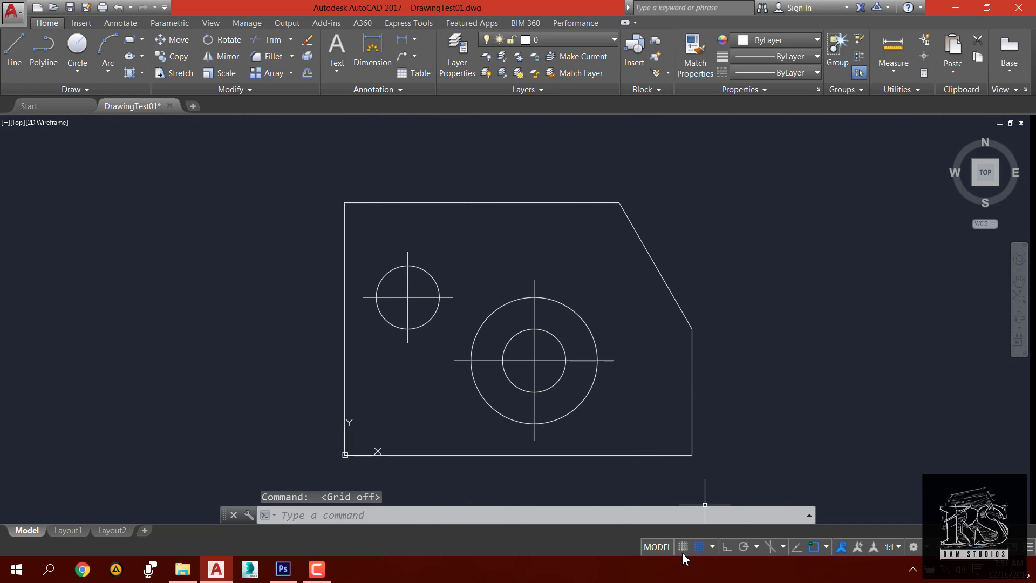
pyautogui.click(681, 548)
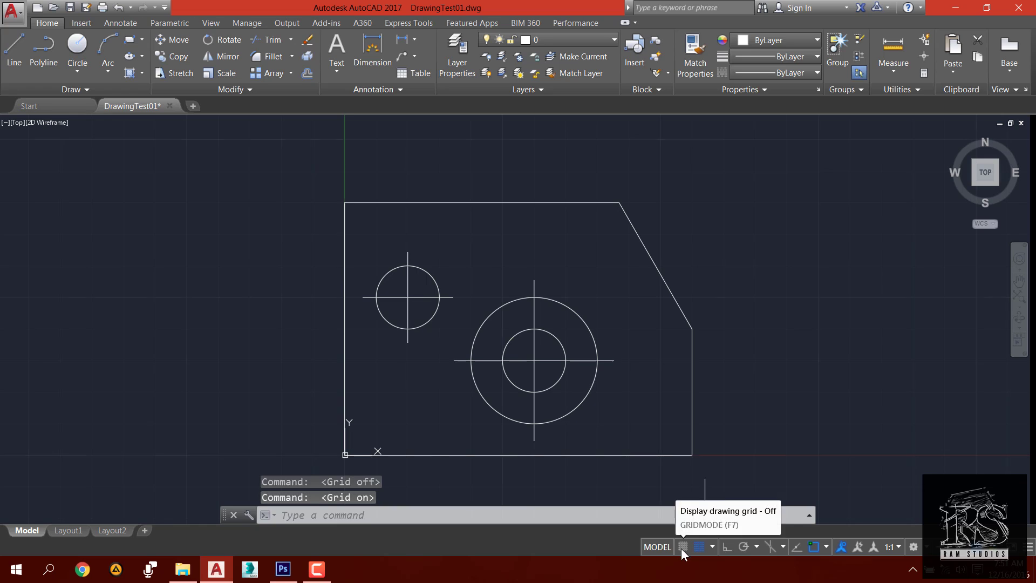
pyautogui.click(710, 545)
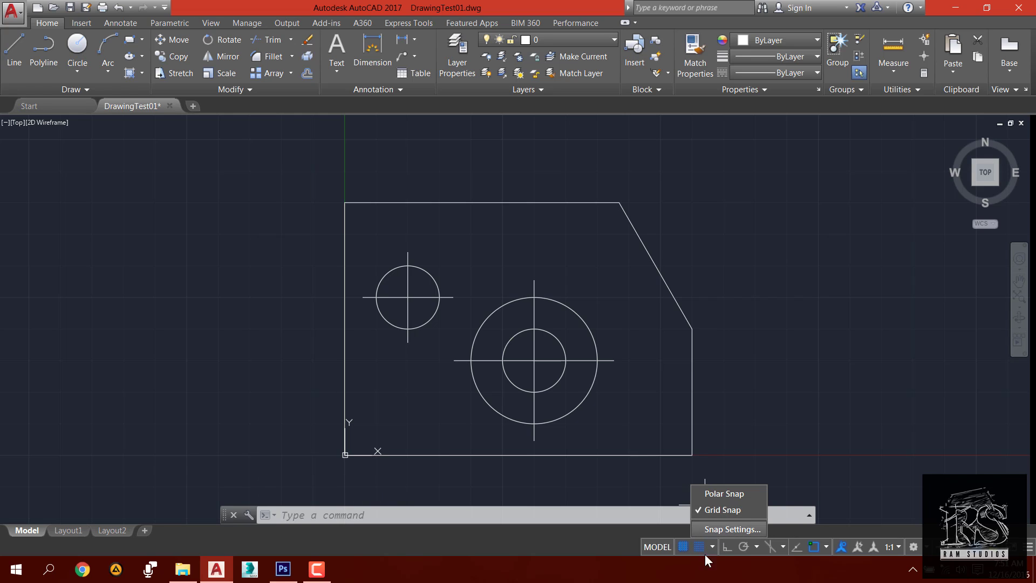
pyautogui.click(710, 553)
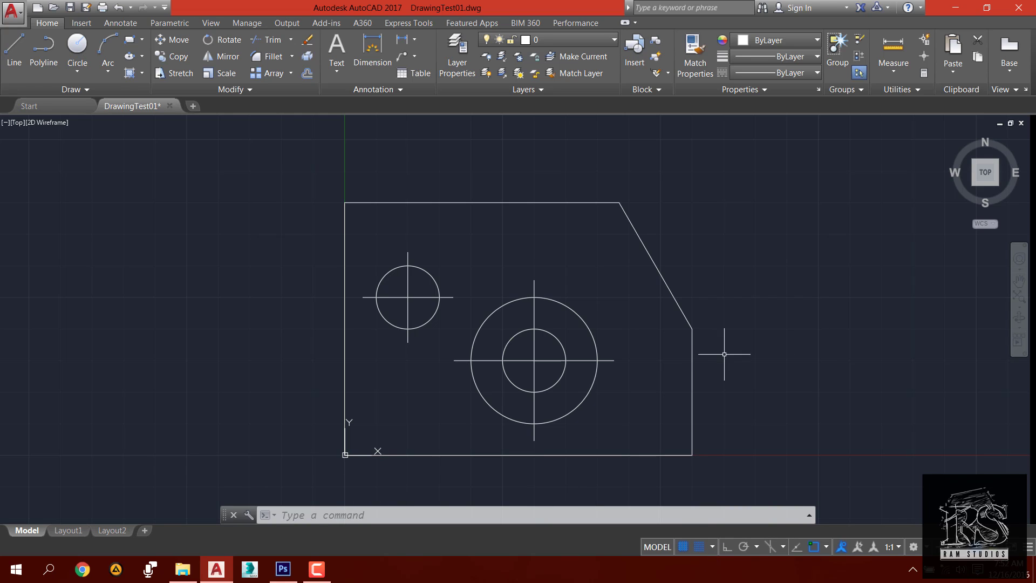
pyautogui.moveTo(772, 363); pyautogui.dragTo(562, 388, button='middle')
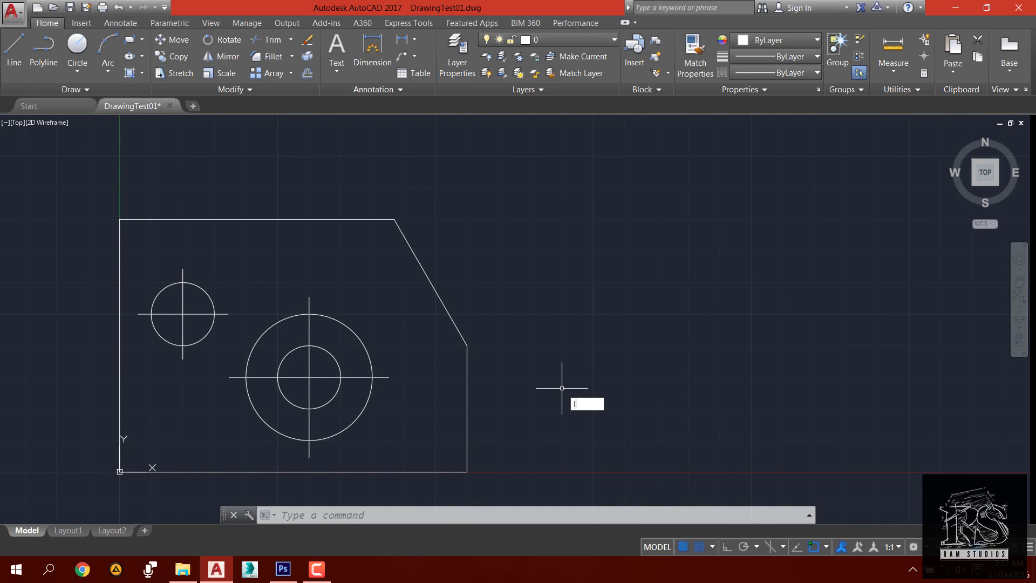
# - Start the LINE command and pan to the empty space right of the plate
pyautogui.write('l')
pyautogui.press('Return')
pyautogui.moveTo(658, 342); pyautogui.dragTo(531, 339, button='middle')
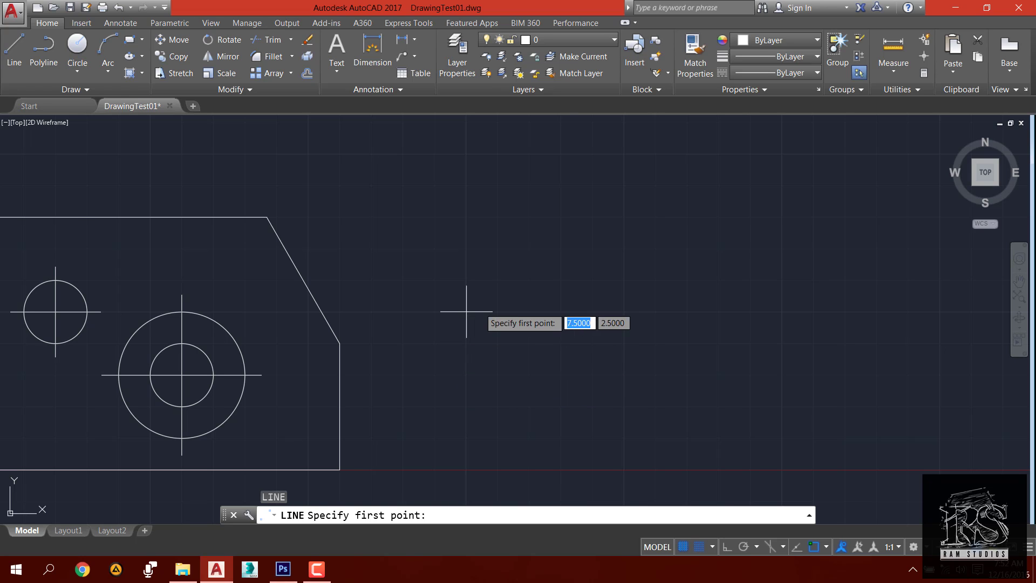
pyautogui.scroll(-2, 426, 345)
pyautogui.moveTo(428, 351); pyautogui.dragTo(677, 351, button='middle')
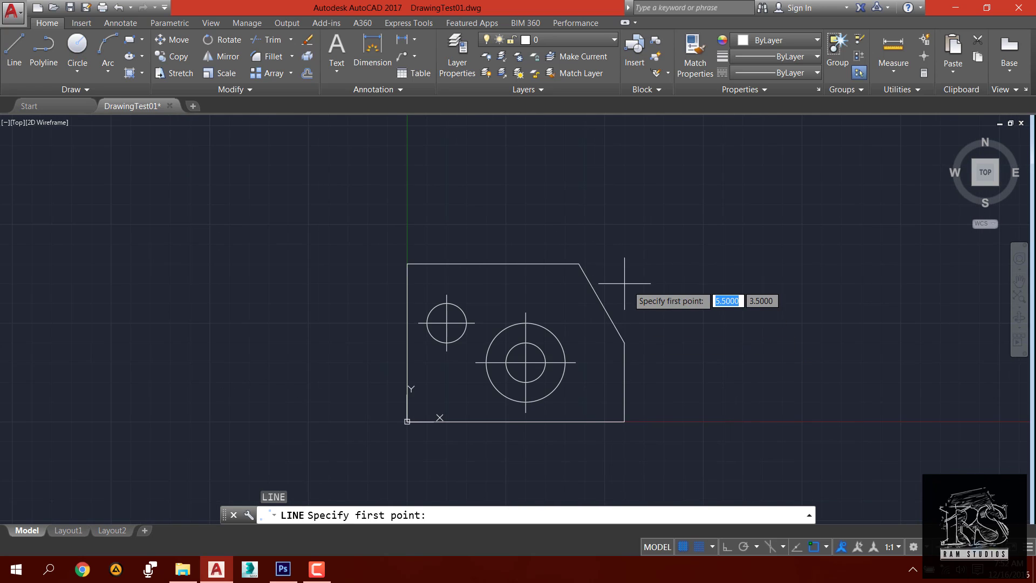
pyautogui.scroll(2, 619, 238)
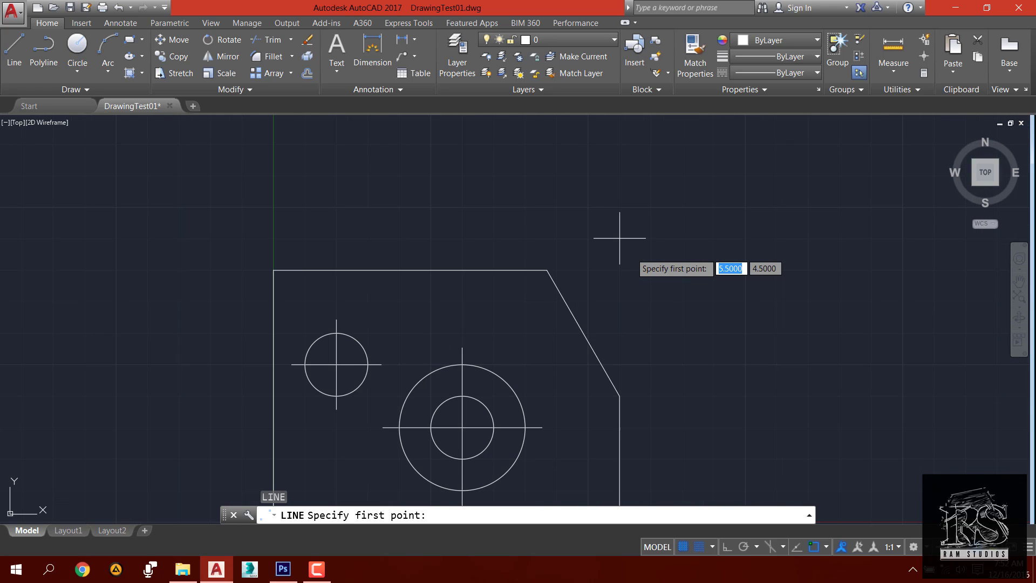
pyautogui.press('XF86MonBrightnessUp')
pyautogui.press('XF86MonBrightnessUp')
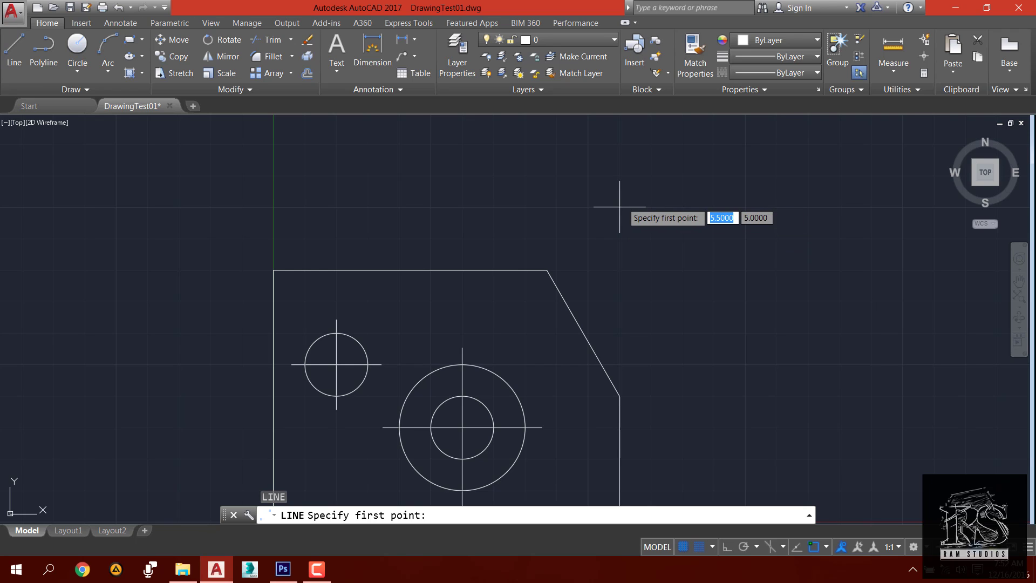
pyautogui.moveTo(619, 301); pyautogui.dragTo(484, 331, button='middle')
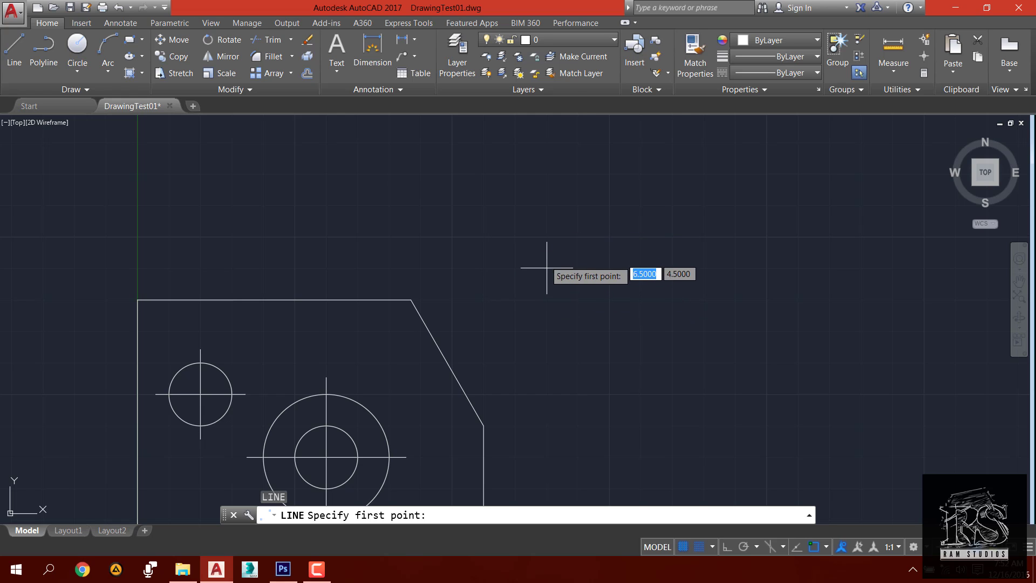
# - Draw the first small grid-snapped square with four line segments
pyautogui.click(515, 267)
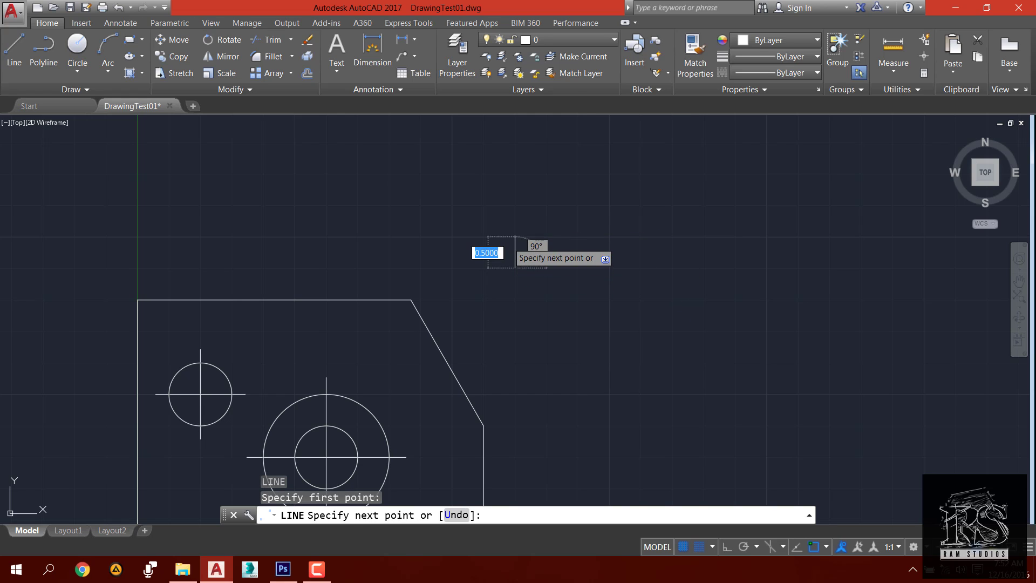
pyautogui.click(515, 236)
pyautogui.click(547, 236)
pyautogui.click(546, 267)
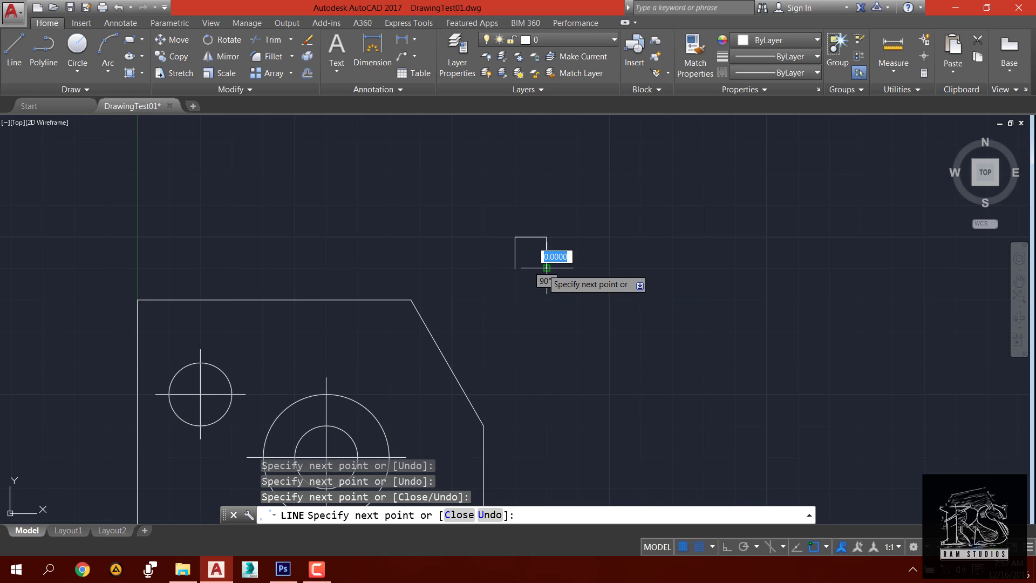
pyautogui.click(515, 267)
pyautogui.press('Return')
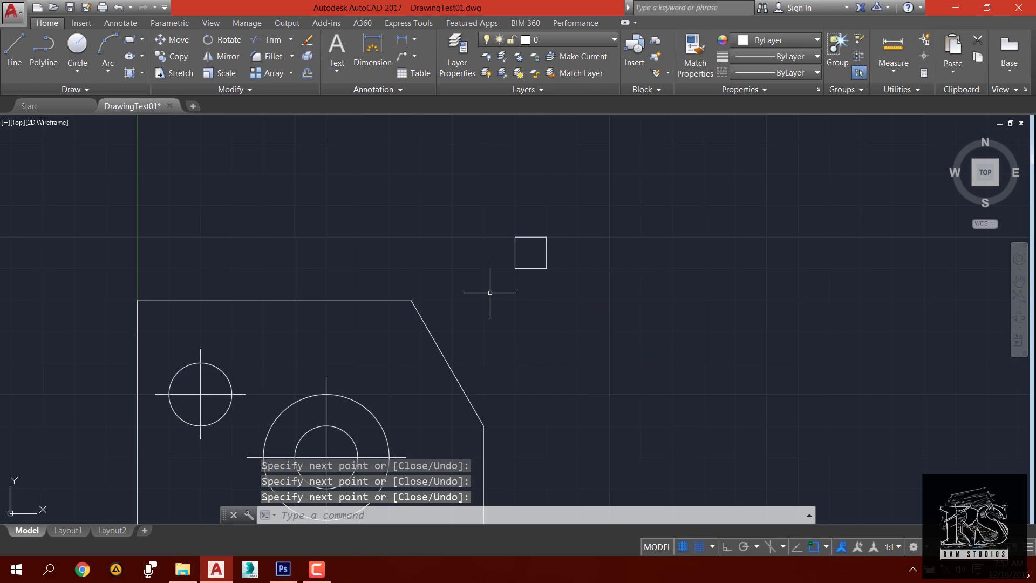
# - Draw a second square sharing the first square's right side
pyautogui.press('Return')
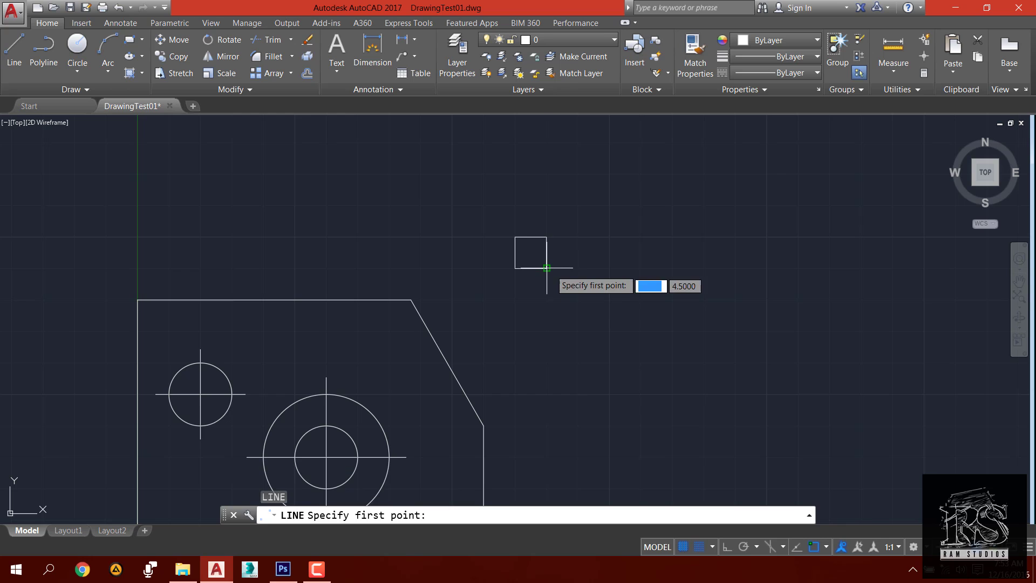
pyautogui.click(546, 267)
pyautogui.click(578, 267)
pyautogui.click(577, 236)
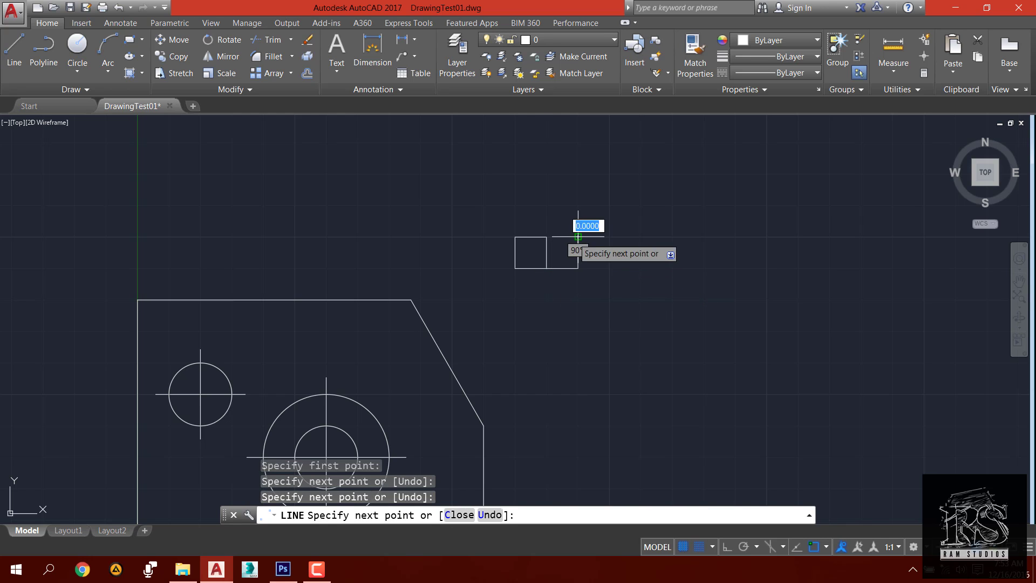
pyautogui.click(547, 236)
pyautogui.scroll(-3, 583, 301)
pyautogui.press('Return')
# - Turn Snap off and Ortho on
pyautogui.scroll(-3, 593, 313)
pyautogui.scroll(2, 594, 313)
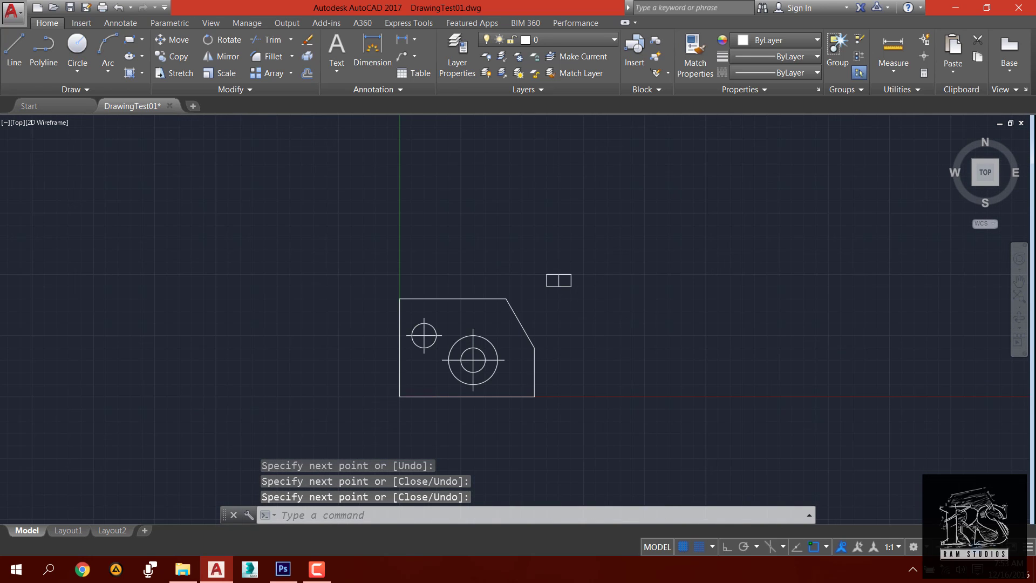
pyautogui.scroll(-2, 588, 291)
pyautogui.scroll(2, 531, 309)
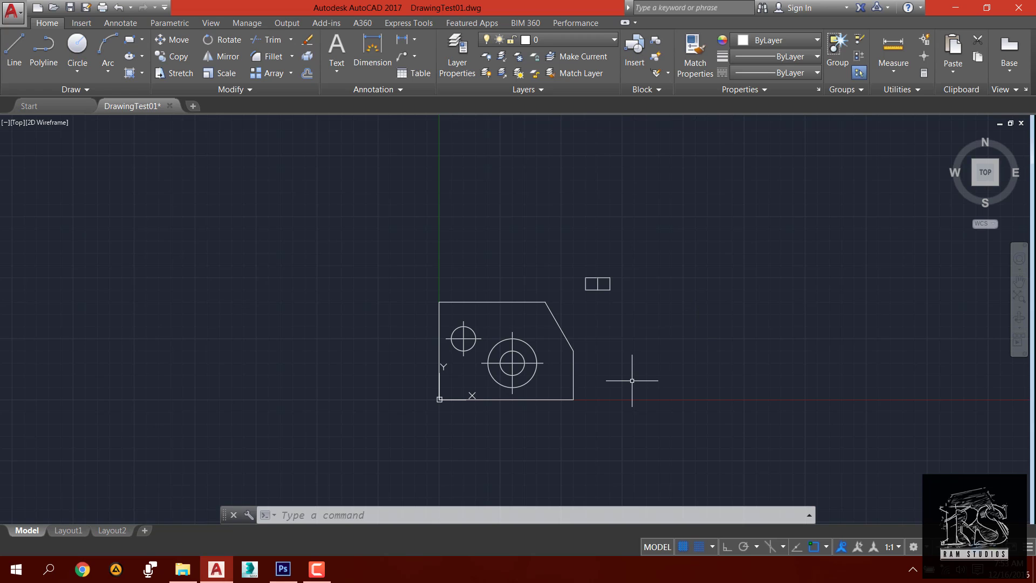
pyautogui.scroll(2, 651, 383)
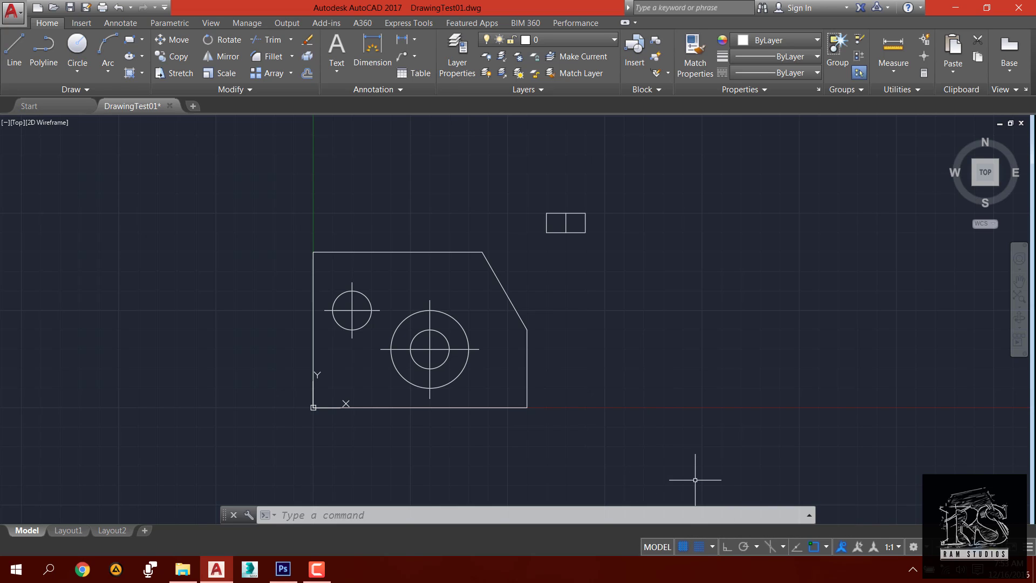
pyautogui.click(698, 545)
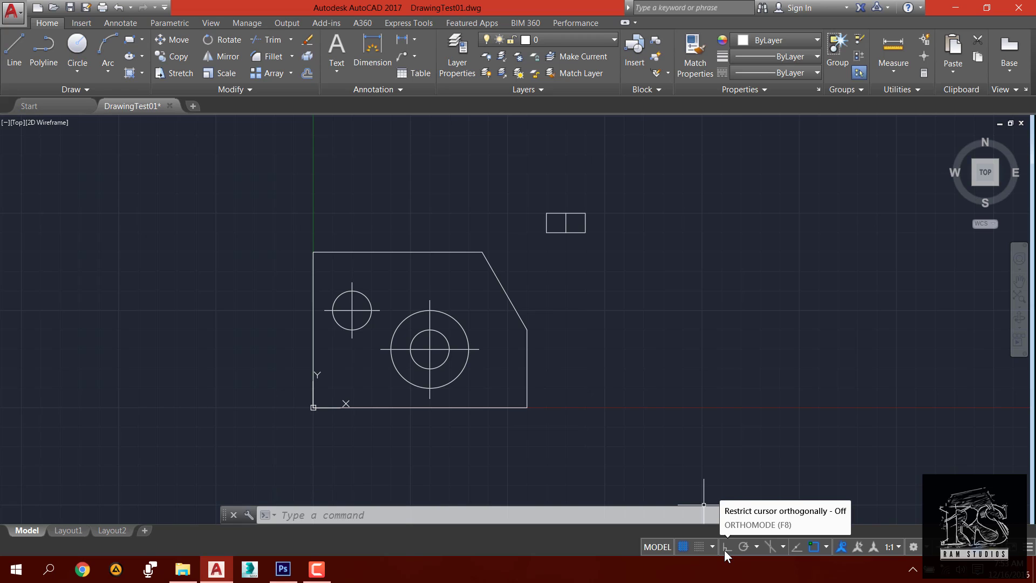
pyautogui.click(725, 548)
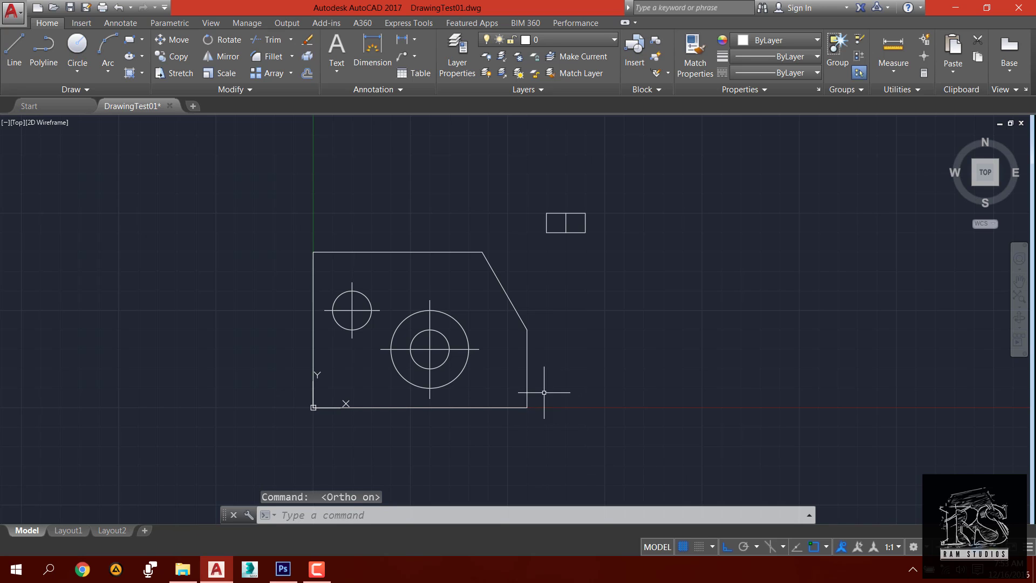
# - Start a test line, cancel it, and switch Ortho back off
pyautogui.moveTo(726, 375); pyautogui.dragTo(589, 393, button='middle')
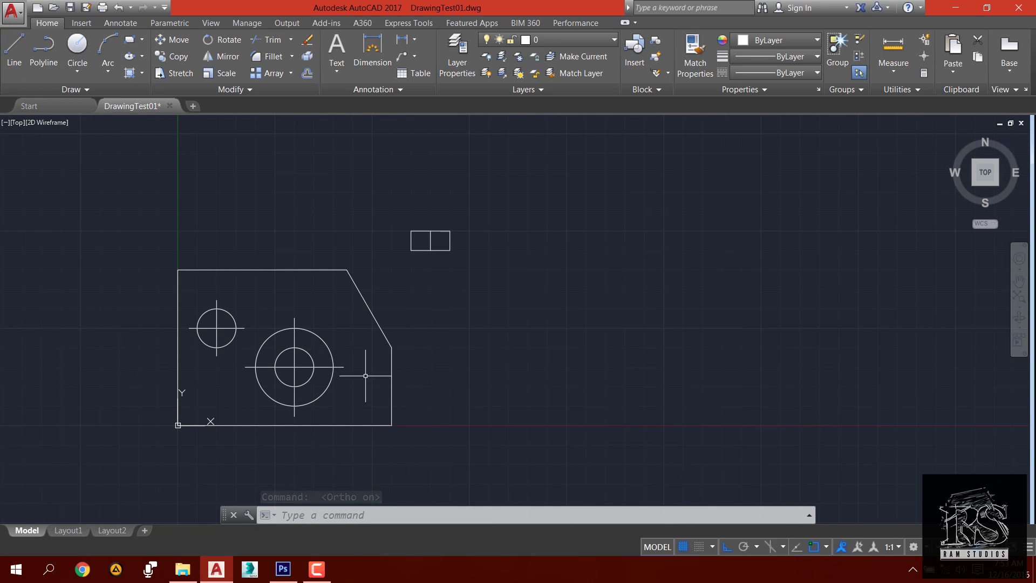
pyautogui.write('l')
pyautogui.press('Return')
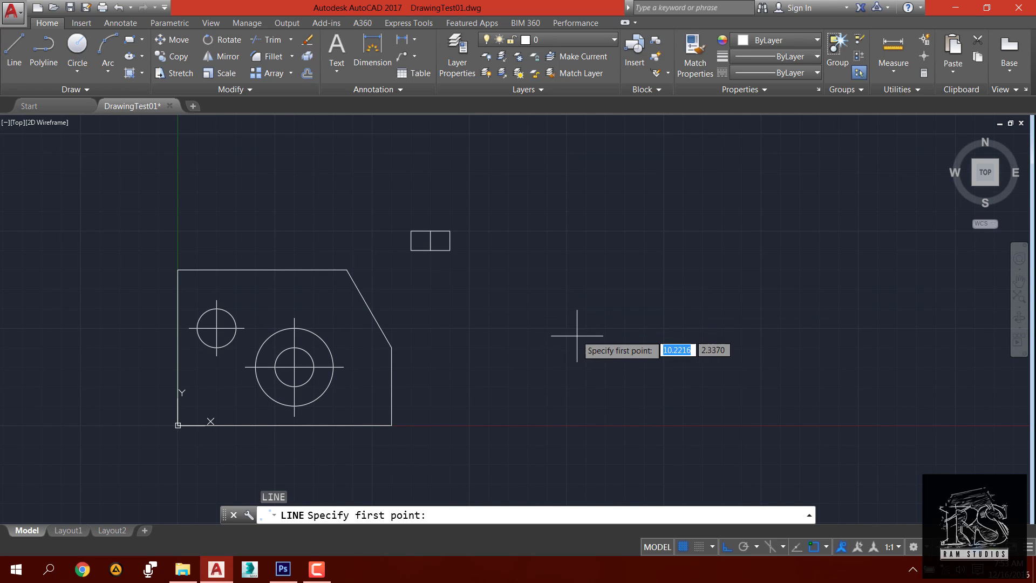
pyautogui.click(545, 369)
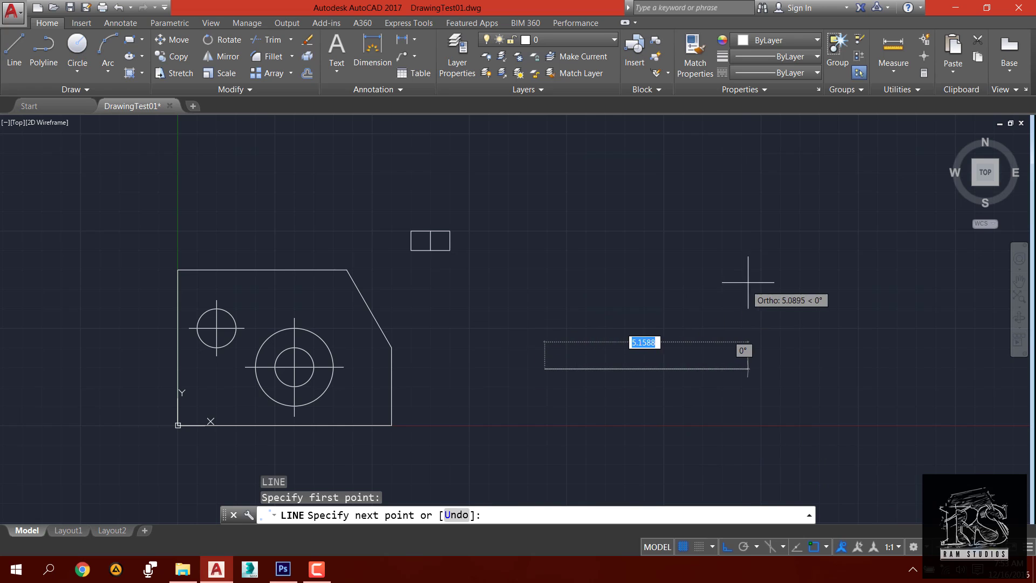
pyautogui.press('Return')
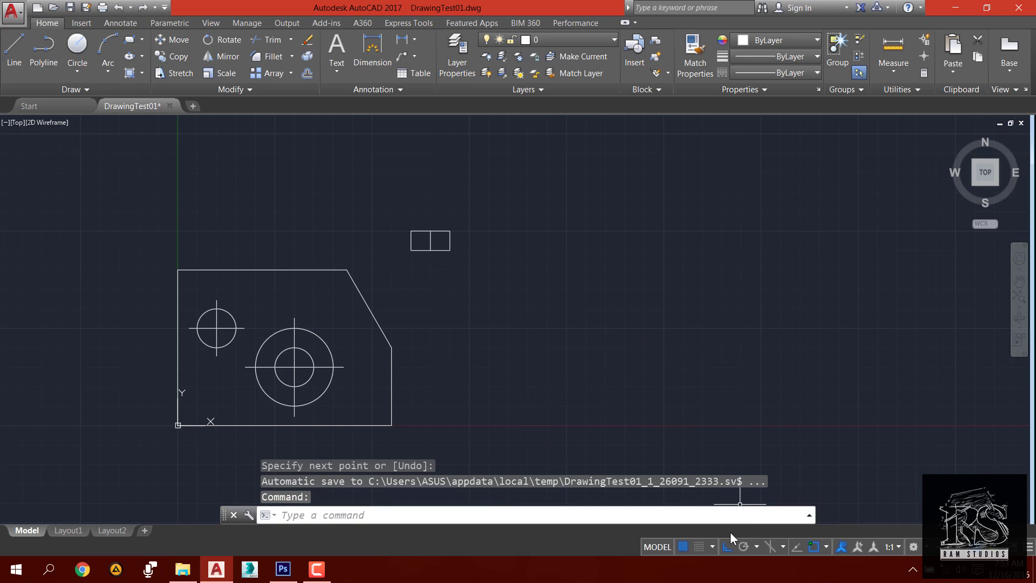
pyautogui.click(724, 546)
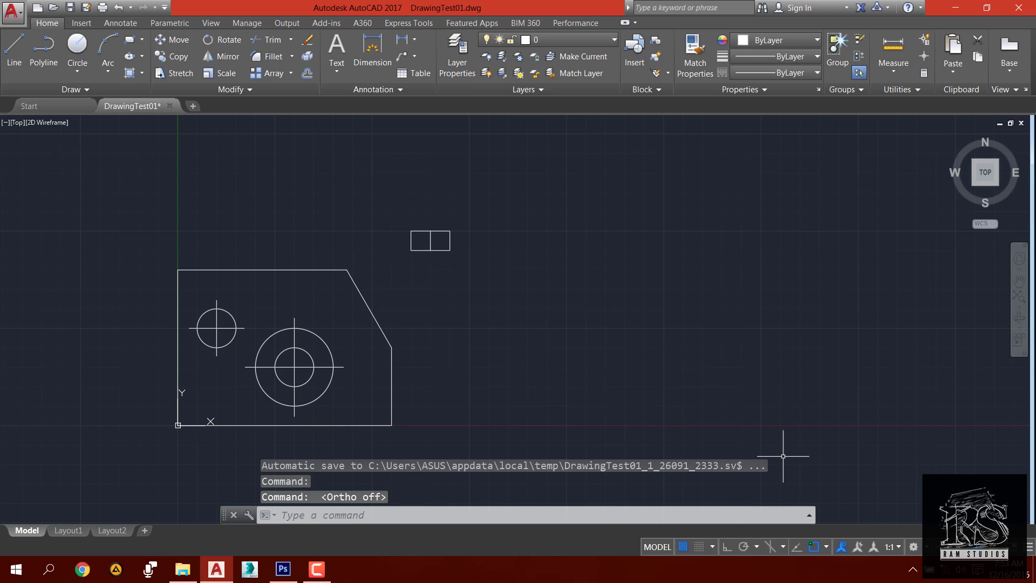
# - Draw a free-angle zigzag of five connected line segments right of the plate
pyautogui.write('l')
pyautogui.press('Return')
pyautogui.click(560, 365)
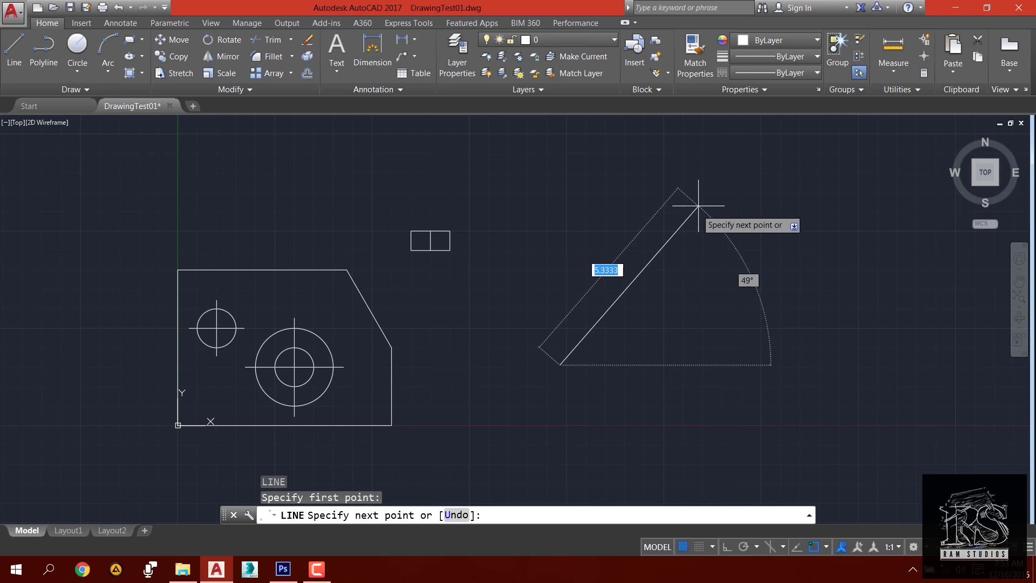
pyautogui.click(710, 220)
pyautogui.click(731, 308)
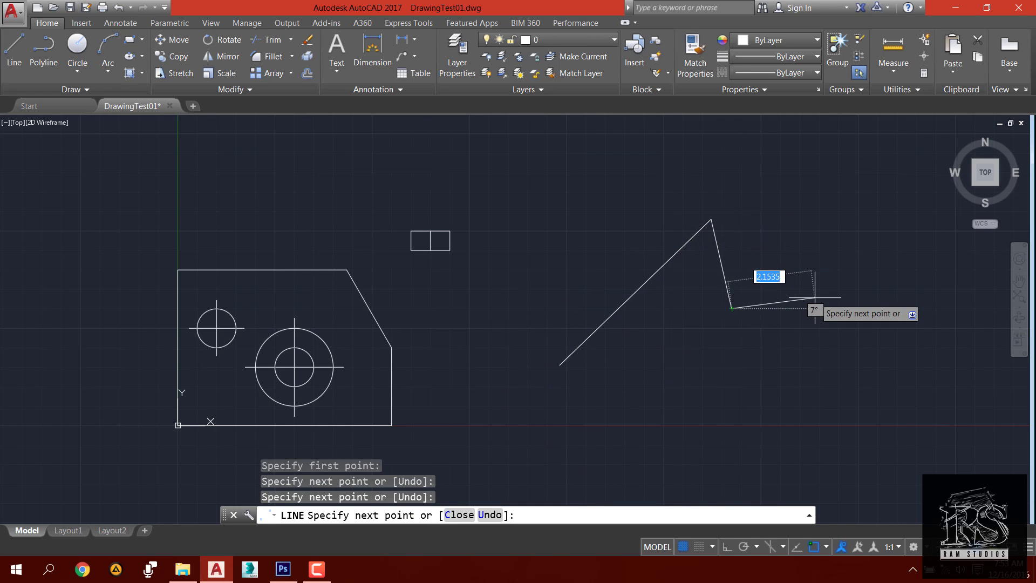
pyautogui.click(815, 297)
pyautogui.click(826, 338)
pyautogui.click(872, 367)
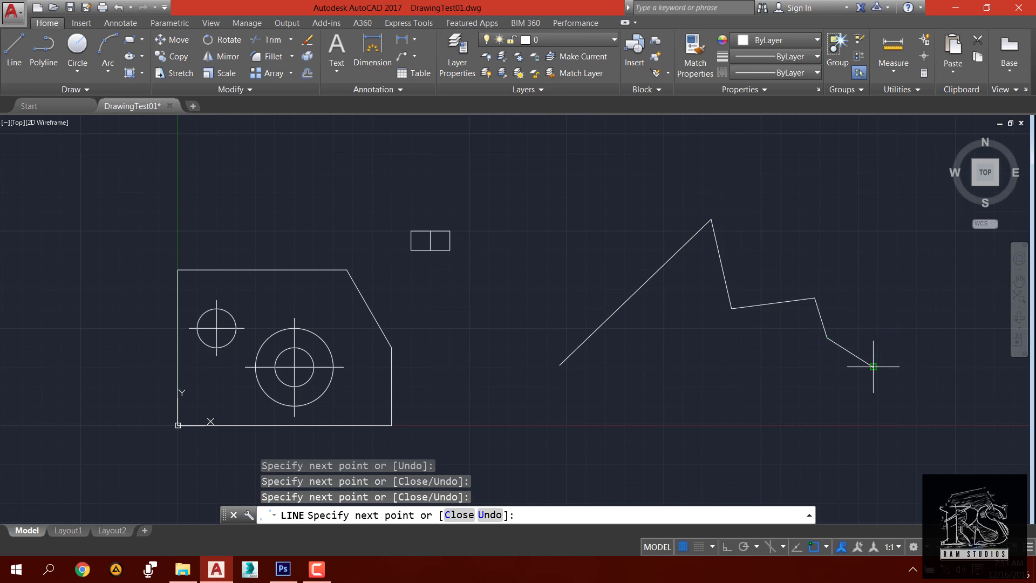
pyautogui.click(955, 279)
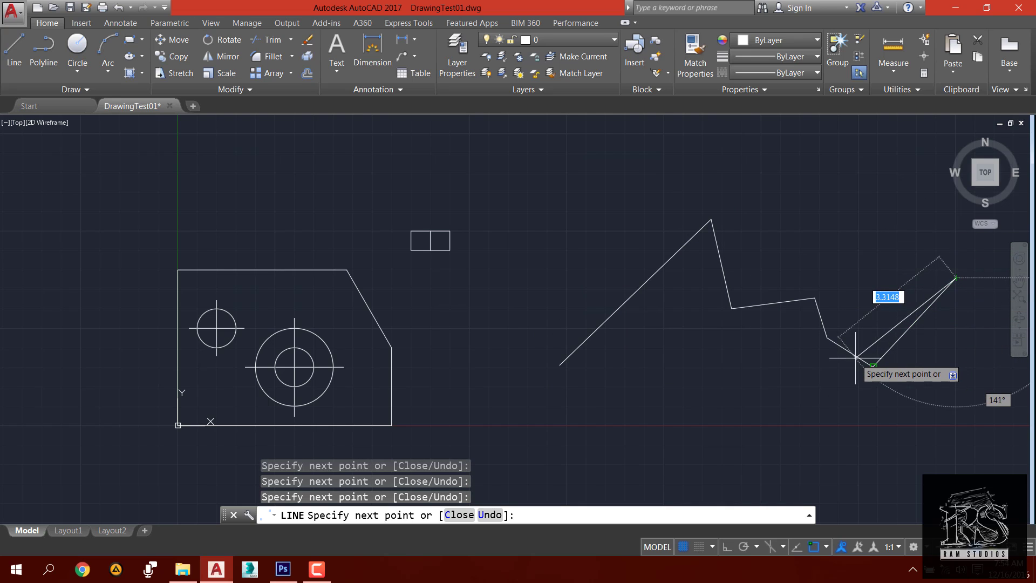
pyautogui.press('Return')
# - Turn Ortho back on and pan the view left
pyautogui.moveTo(863, 377); pyautogui.dragTo(746, 381, button='middle')
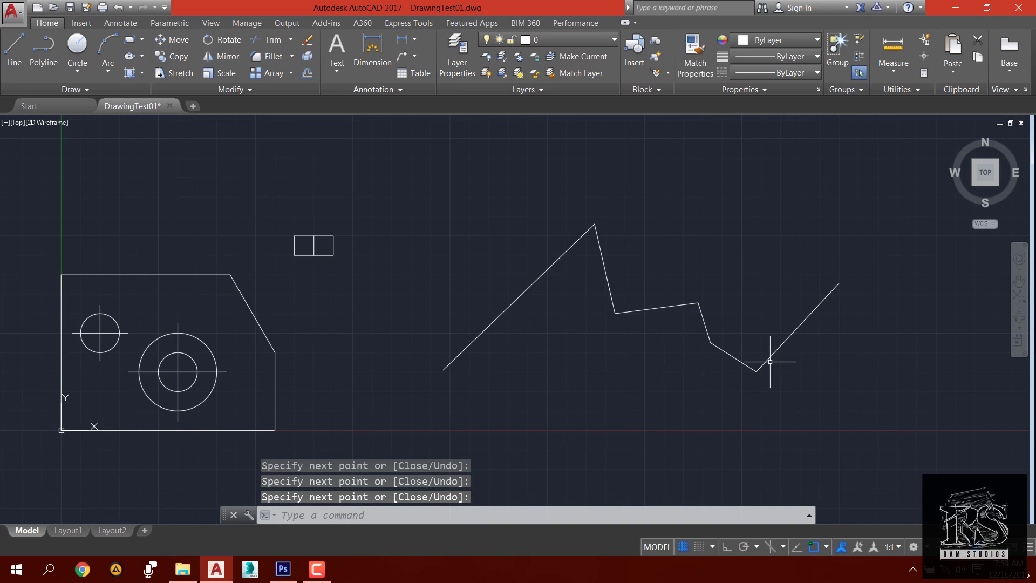
pyautogui.click(726, 548)
pyautogui.moveTo(539, 419); pyautogui.dragTo(439, 412, button='middle')
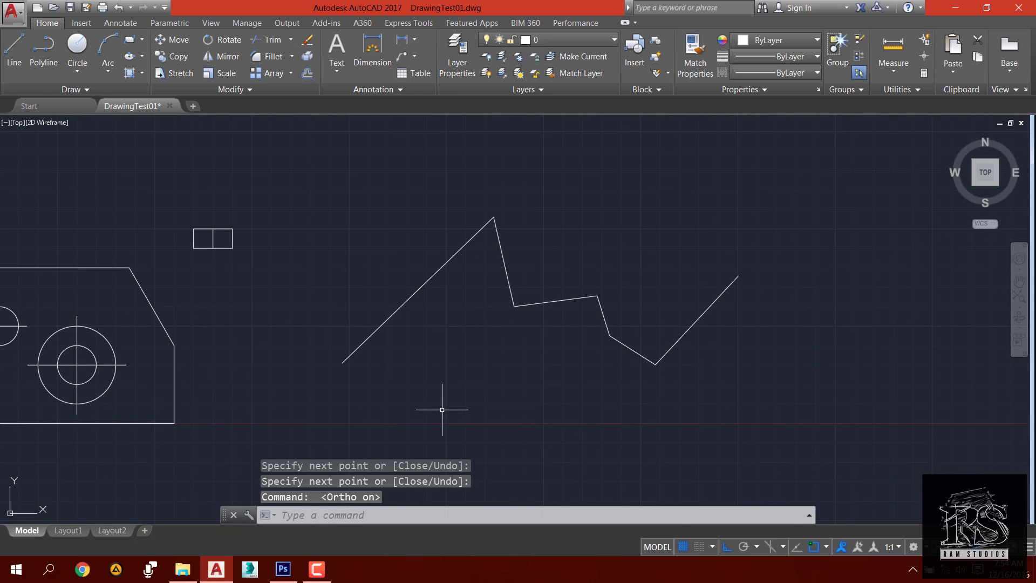
# - Begin the Ortho stepped outline: a horizontal edge, a vertical drop and a bottom step
pyautogui.press('Return')
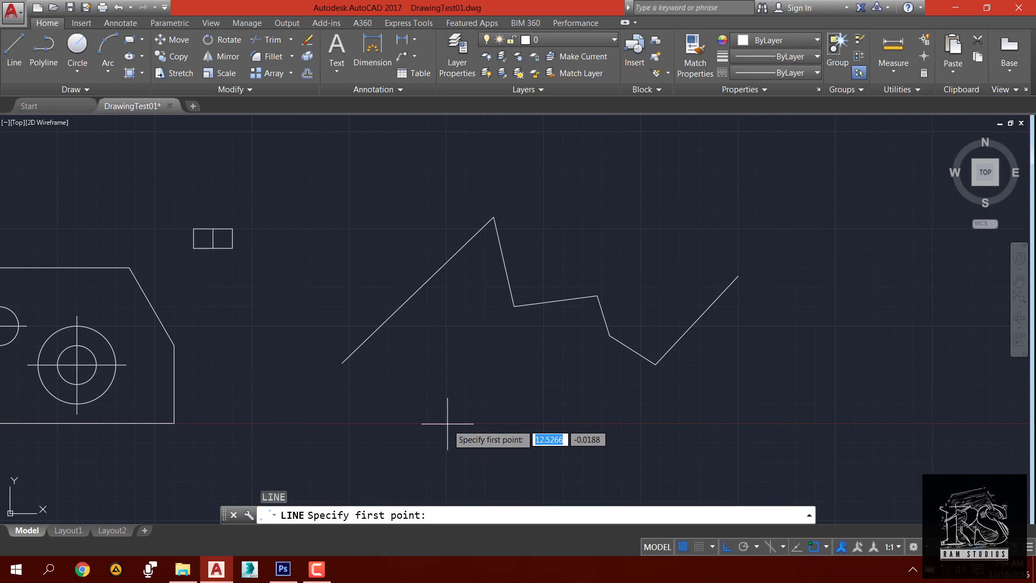
pyautogui.click(545, 451)
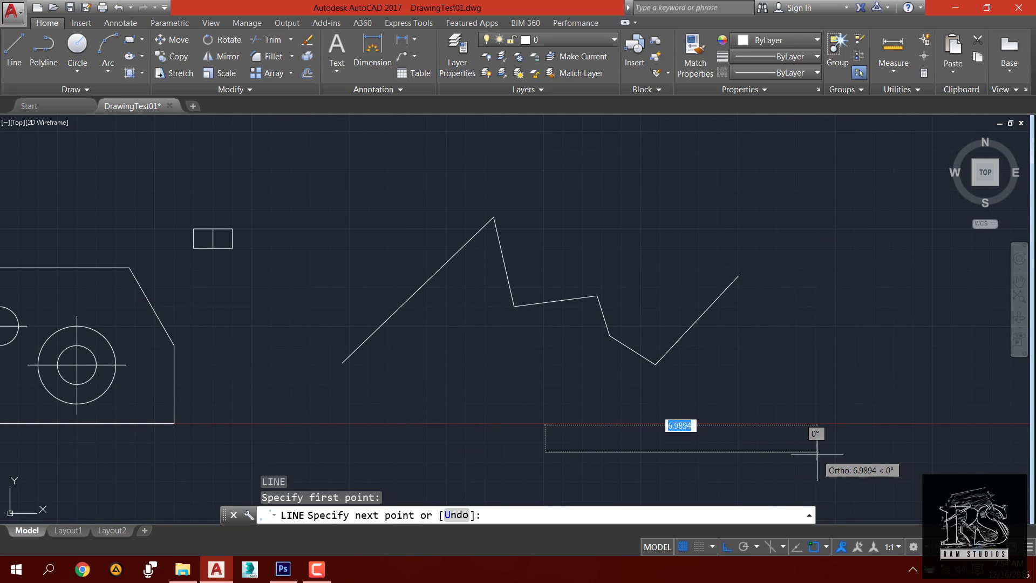
pyautogui.click(813, 452)
pyautogui.moveTo(809, 463); pyautogui.dragTo(769, 333, button='middle')
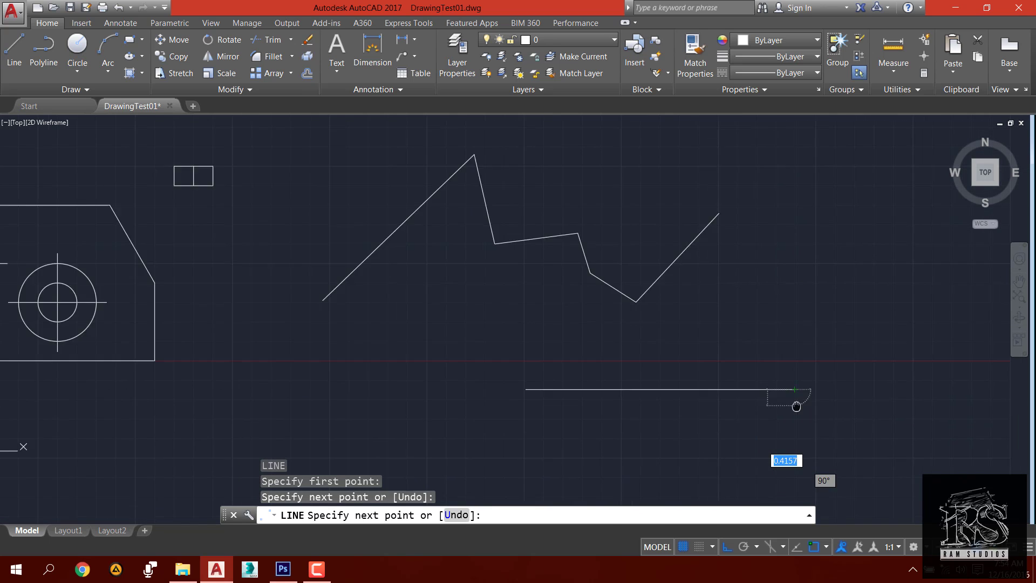
pyautogui.click(768, 396)
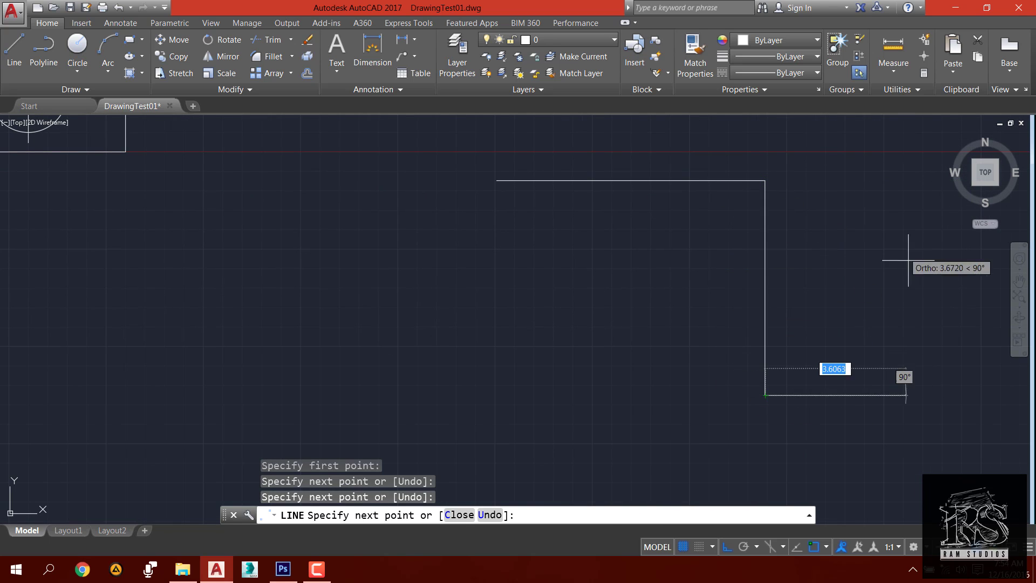
pyautogui.click(916, 365)
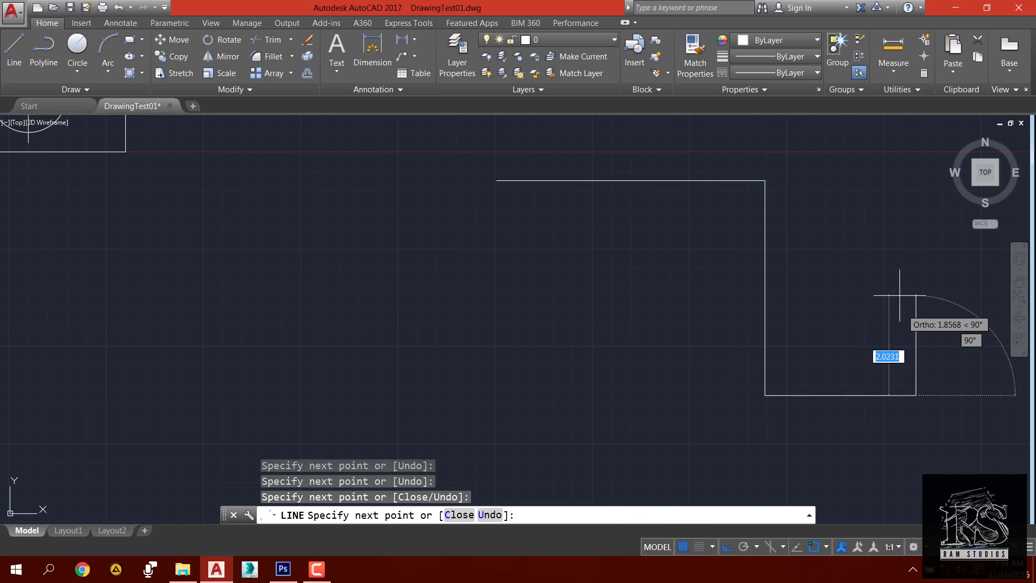
pyautogui.click(877, 182)
# - Complete the stepped outline with its right step, right vertical edge and top edge
pyautogui.moveTo(872, 192)
pyautogui.mouseDown(button='middle')
pyautogui.moveTo(514, 331)
pyautogui.moveTo(653, 330)
pyautogui.moveTo(820, 359)
pyautogui.mouseUp(button='middle')
pyautogui.scroll(-2, 809, 357)
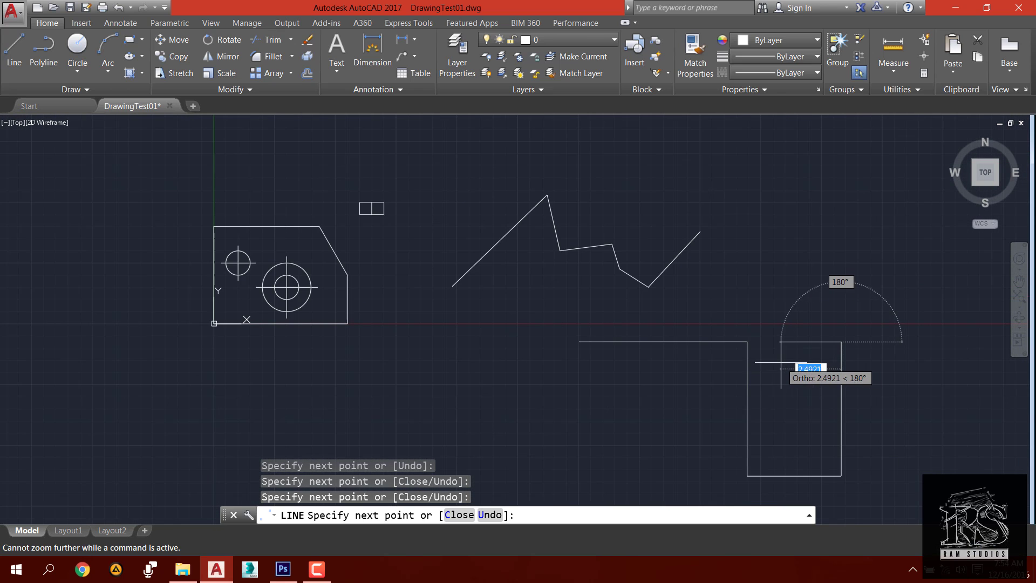
pyautogui.click(932, 331)
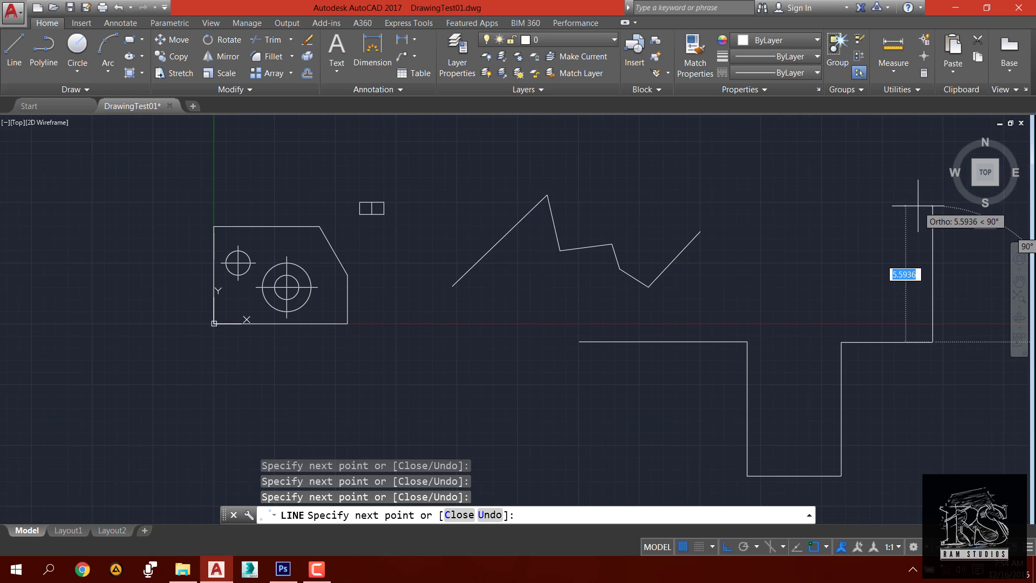
pyautogui.click(927, 205)
pyautogui.click(778, 222)
pyautogui.press('Return')
pyautogui.moveTo(787, 266)
pyautogui.mouseDown(button='middle')
pyautogui.moveTo(740, 310)
pyautogui.moveTo(623, 334)
pyautogui.moveTo(649, 316)
pyautogui.moveTo(637, 325)
pyautogui.mouseUp(button='middle')
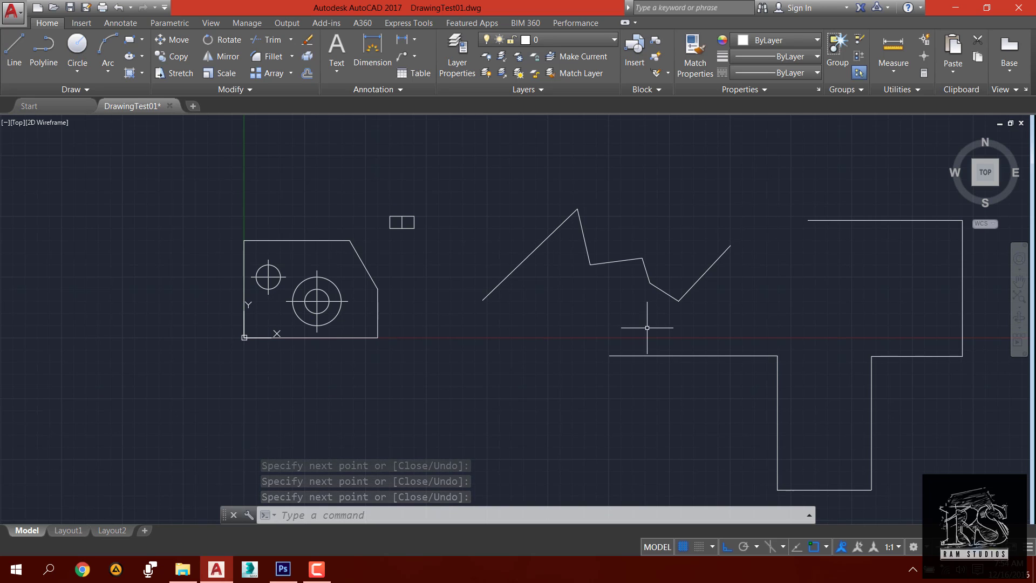
# - Switch Ortho mode off in the status bar, leaving Polar Tracking off too
pyautogui.moveTo(679, 352); pyautogui.dragTo(633, 351, button='middle')
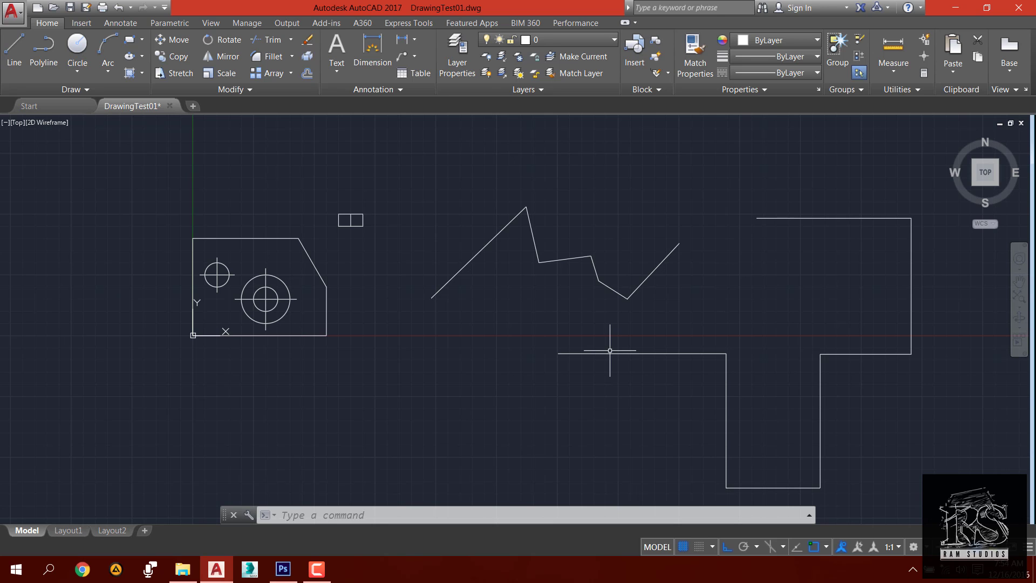
pyautogui.click(725, 547)
pyautogui.moveTo(686, 439); pyautogui.dragTo(433, 413, button='middle')
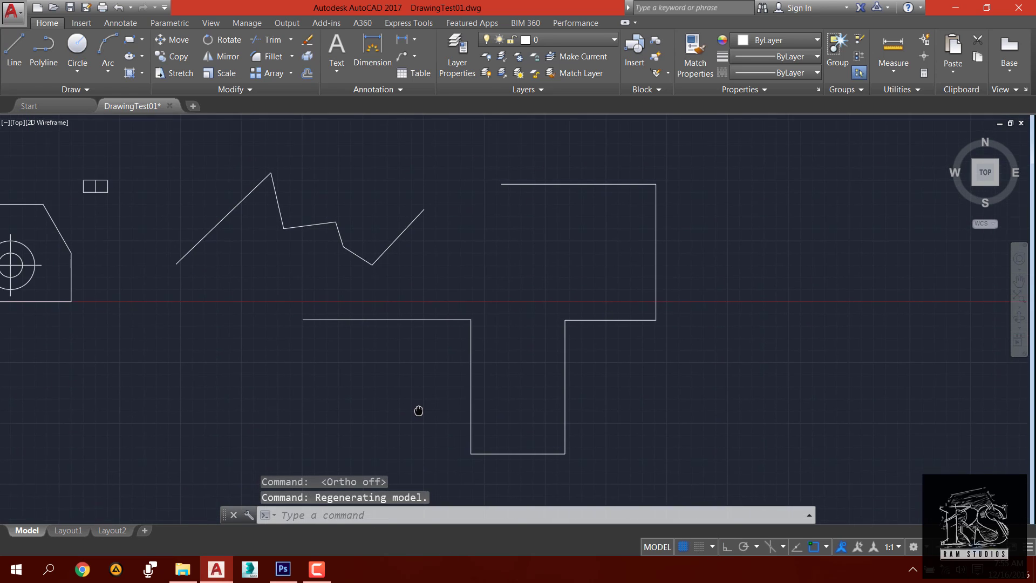
# - Pick the 10, 20, 30, 40… polar angle list on the status bar, enabling polar tracking
pyautogui.click(757, 546)
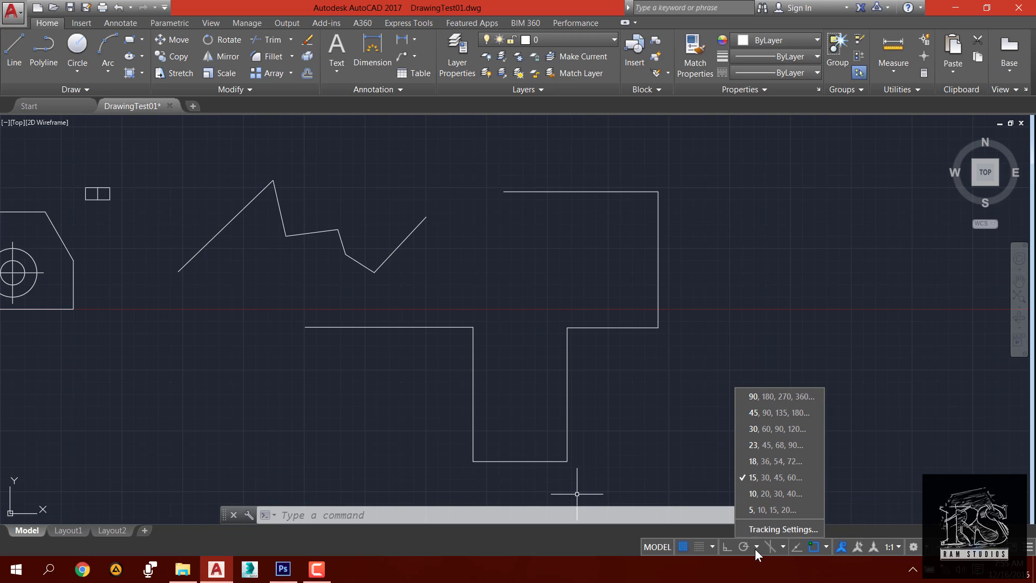
pyautogui.click(756, 547)
pyautogui.click(756, 545)
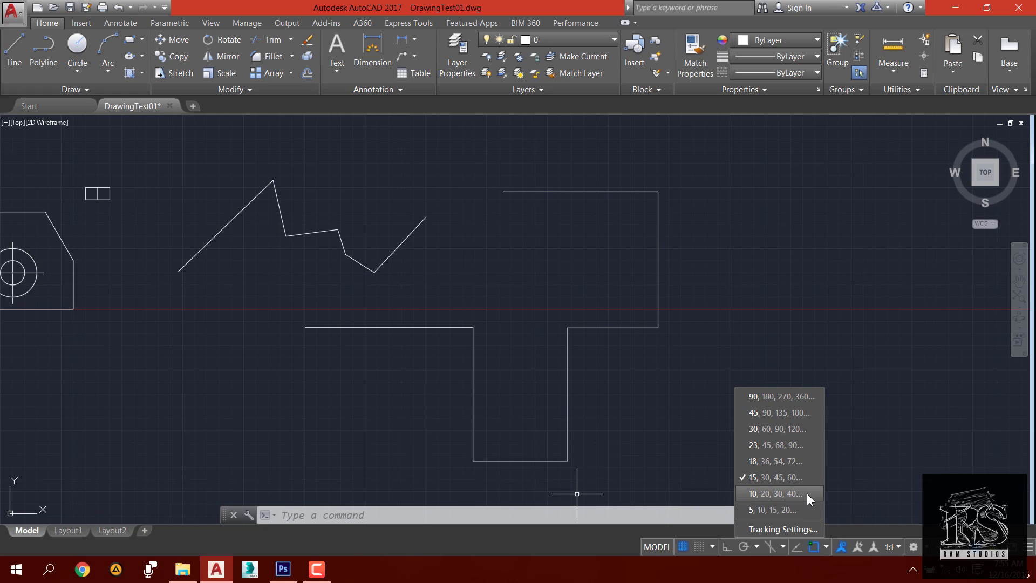
pyautogui.click(779, 494)
pyautogui.scroll(-2, 745, 404)
pyautogui.moveTo(745, 404); pyautogui.dragTo(525, 412, button='middle')
pyautogui.scroll(2, 505, 411)
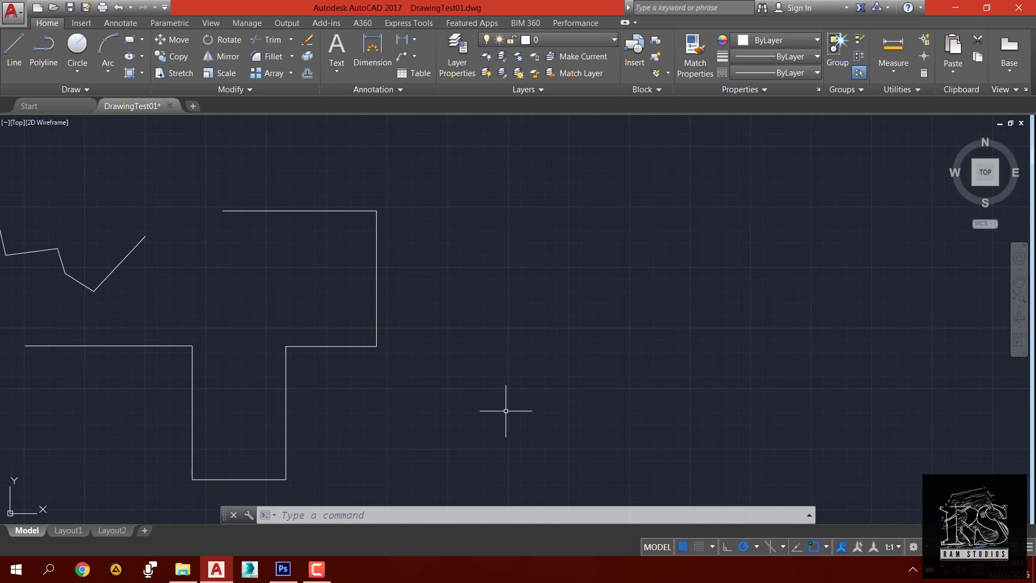
# - Start a trial line from an empty-area point and review the polar angle increments
pyautogui.click(12, 49)
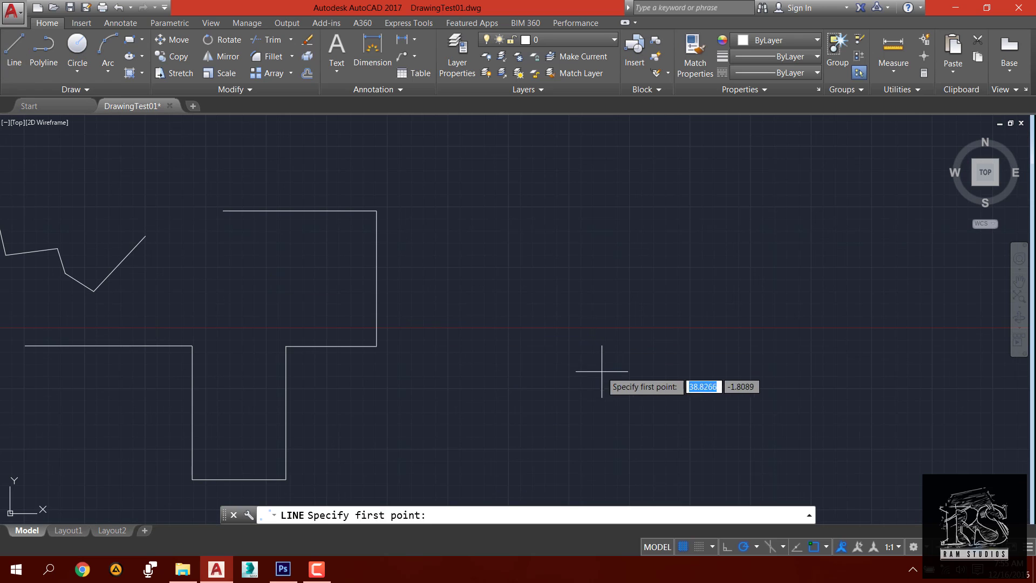
pyautogui.click(569, 387)
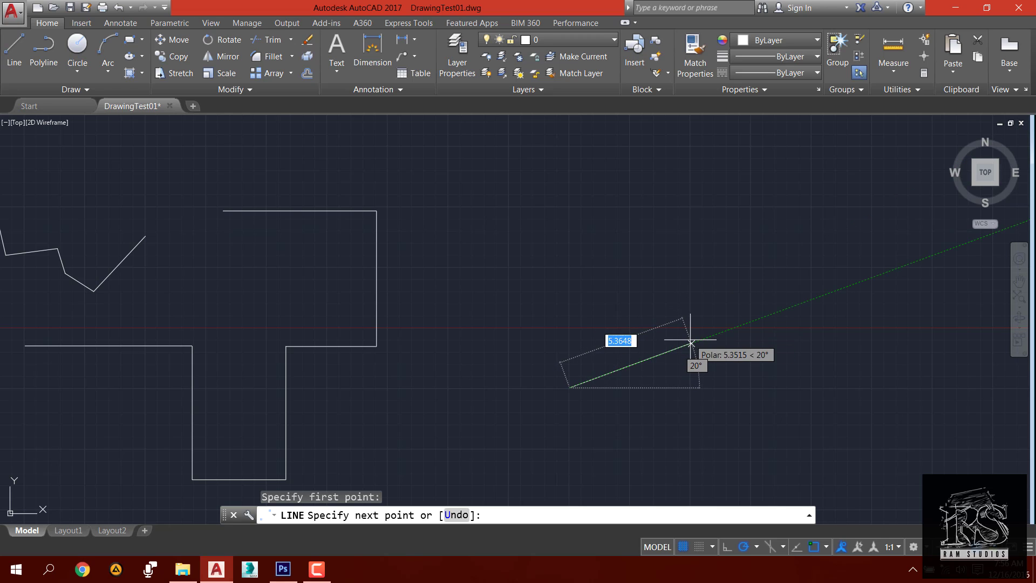
pyautogui.click(756, 546)
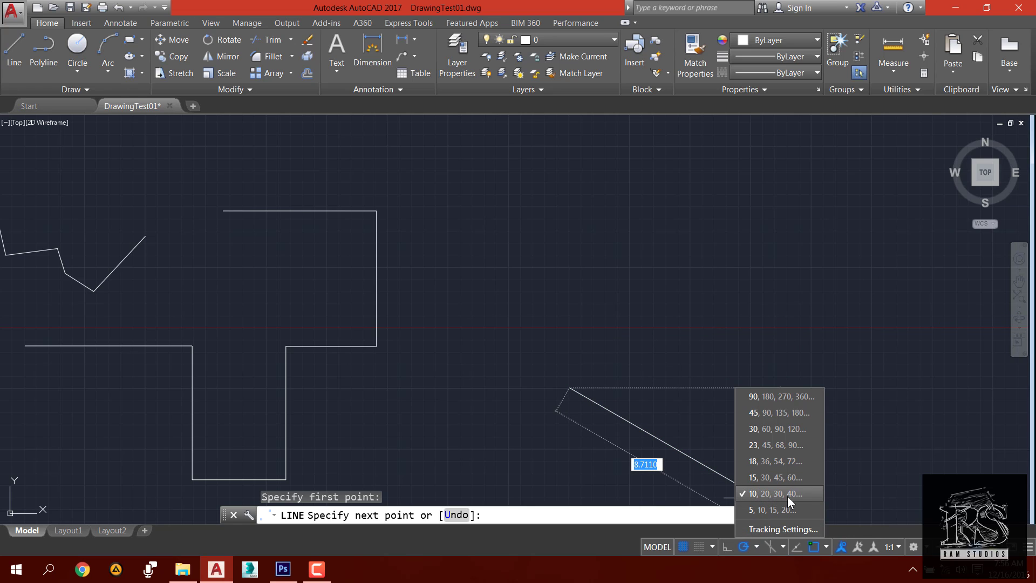
pyautogui.scroll(-2, 691, 373)
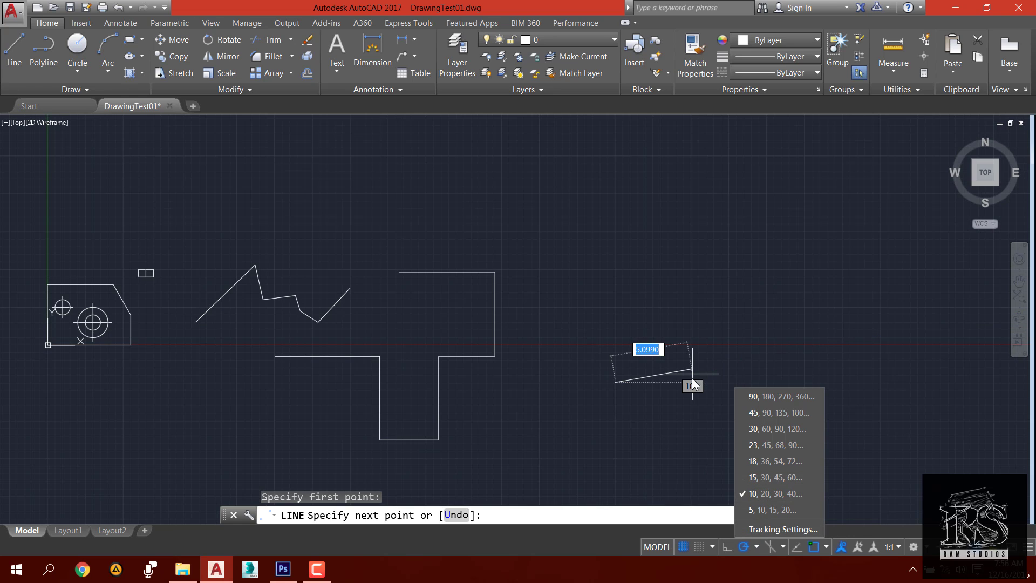
pyautogui.scroll(3, 692, 337)
pyautogui.scroll(2, 682, 351)
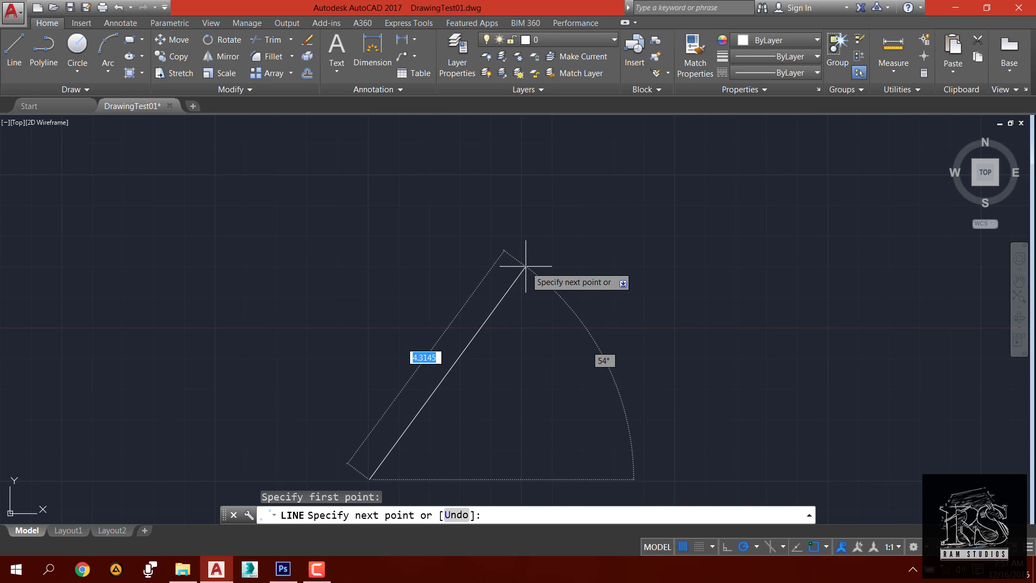
# - Cancel the trial line and switch polar increments to 18, 36, 54, 72…
pyautogui.press('Return')
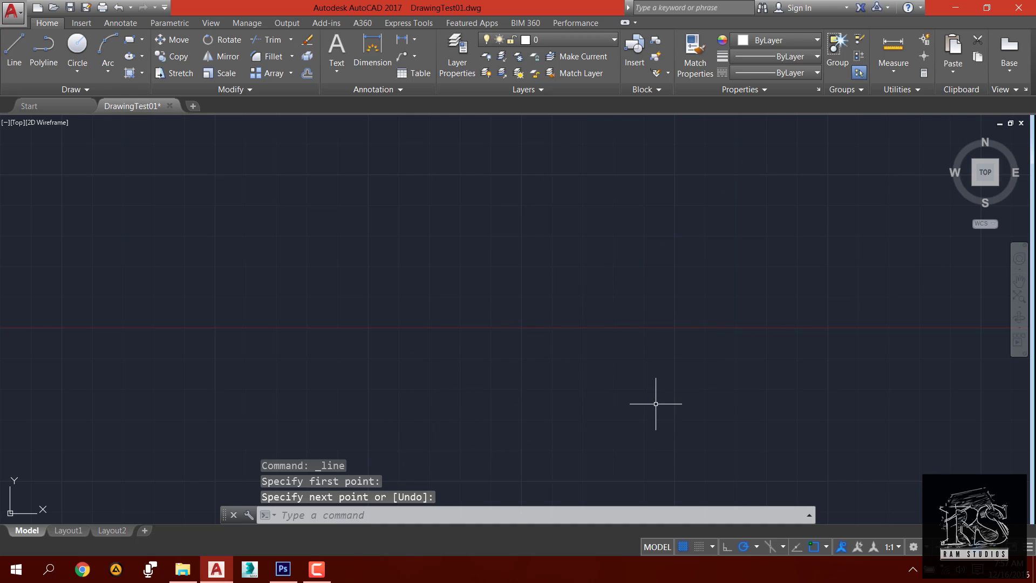
pyautogui.click(755, 547)
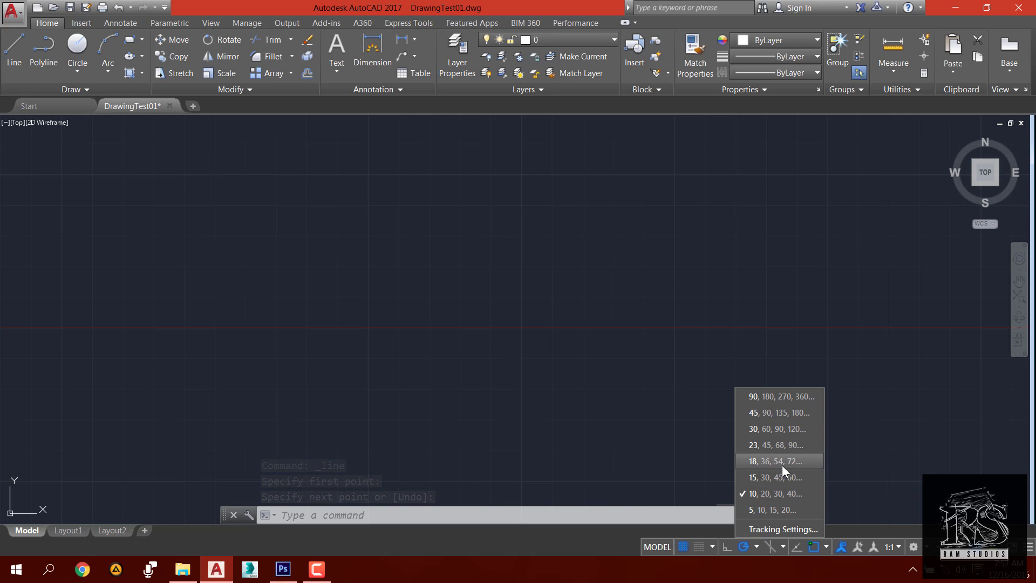
pyautogui.click(763, 462)
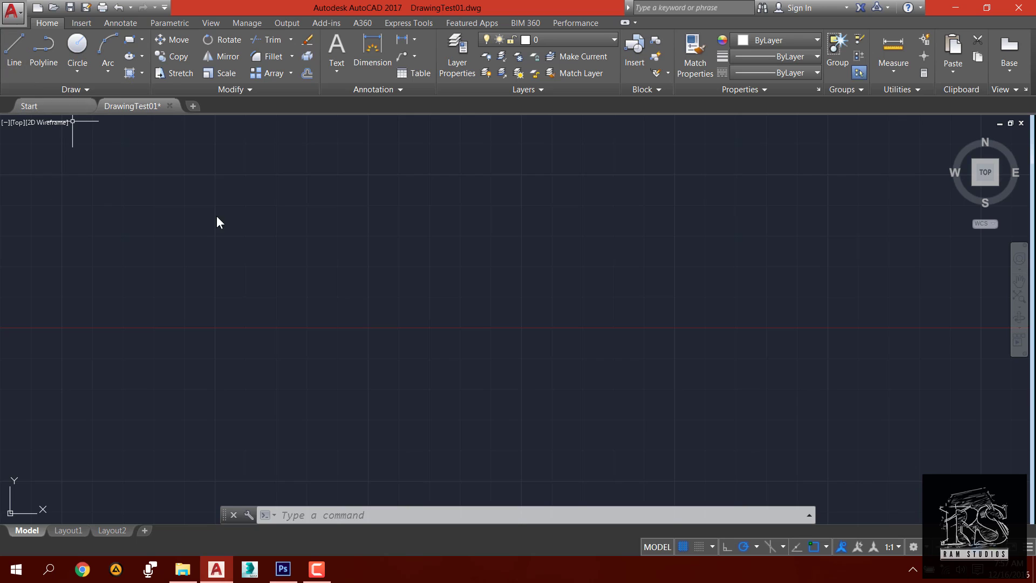
# - Start a new line with L and place its first point in the empty area
pyautogui.write('l')
pyautogui.press('Return')
pyautogui.click(517, 410)
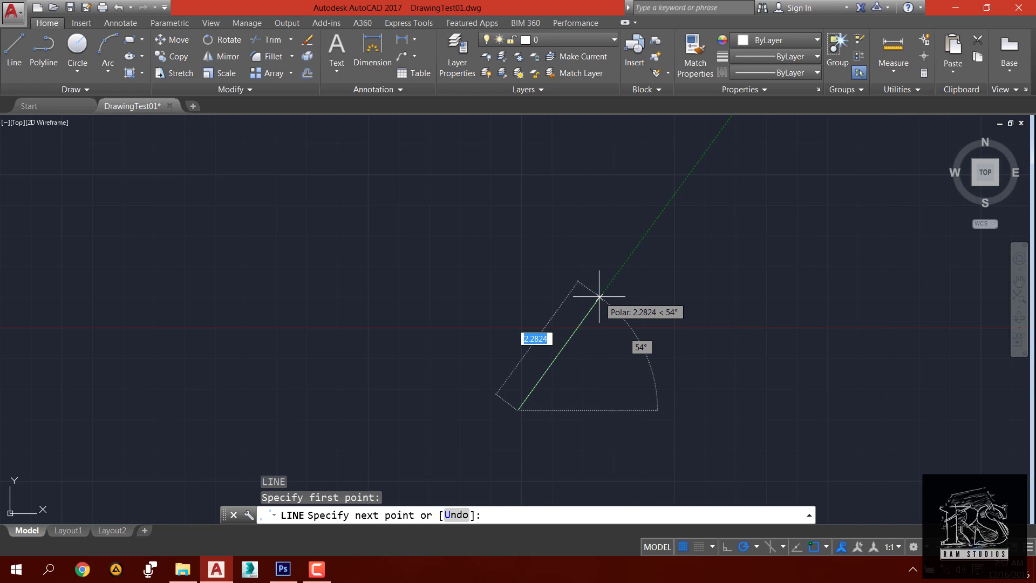
# - Cancel the trial line, recenter the drawings, and turn polar tracking off
pyautogui.scroll(-3, 663, 347)
pyautogui.scroll(-2, 673, 334)
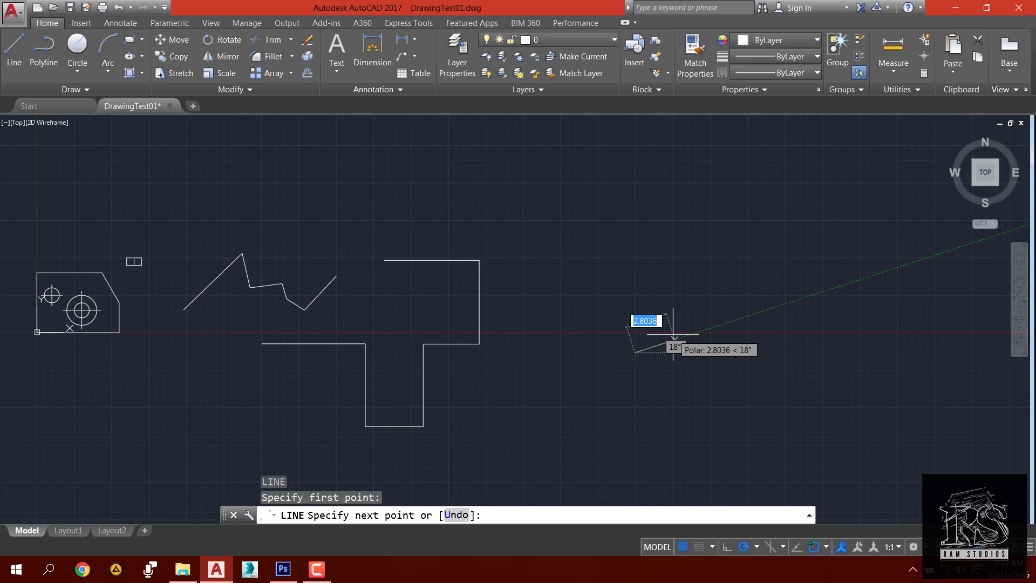
pyautogui.scroll(4, 672, 335)
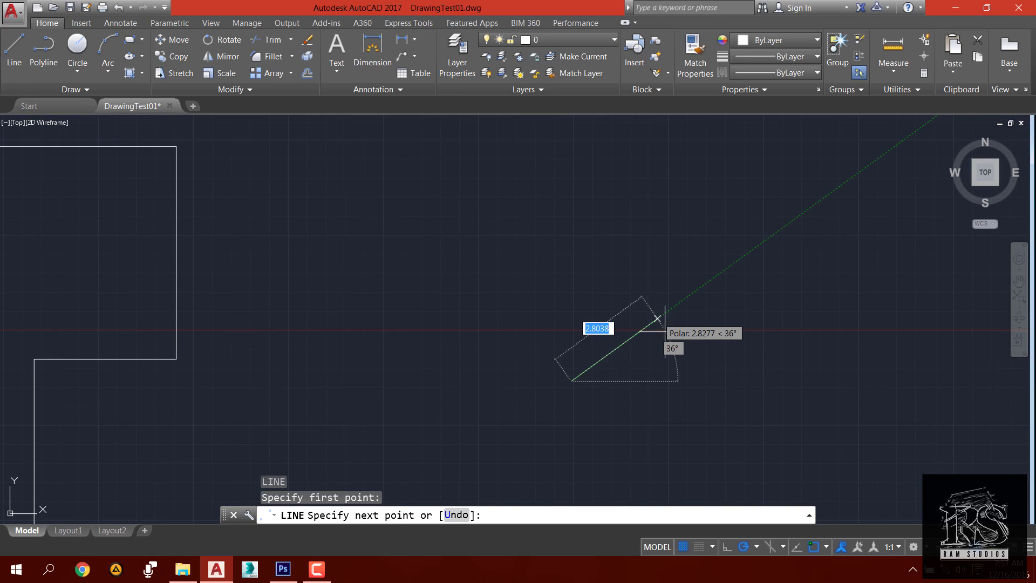
pyautogui.press('Return')
pyautogui.scroll(-5, 641, 352)
pyautogui.moveTo(686, 374); pyautogui.dragTo(763, 377, button='middle')
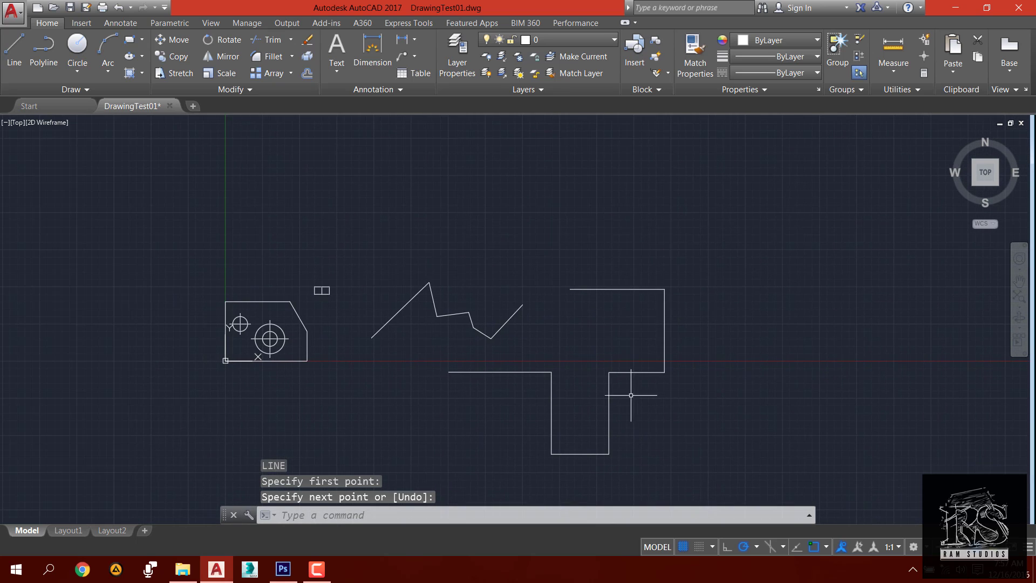
pyautogui.scroll(2, 631, 395)
pyautogui.moveTo(714, 423); pyautogui.dragTo(840, 422, button='middle')
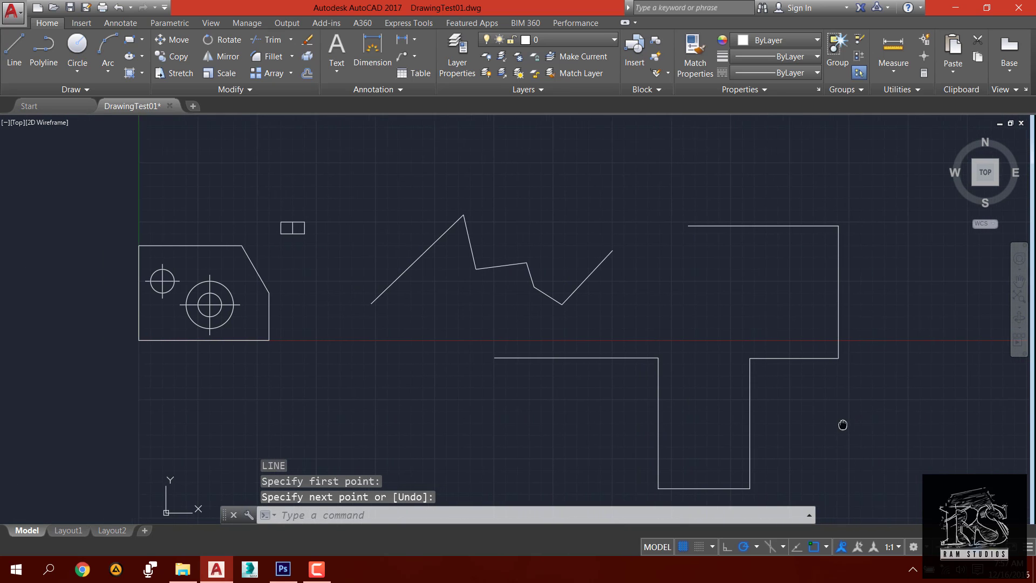
pyautogui.click(757, 546)
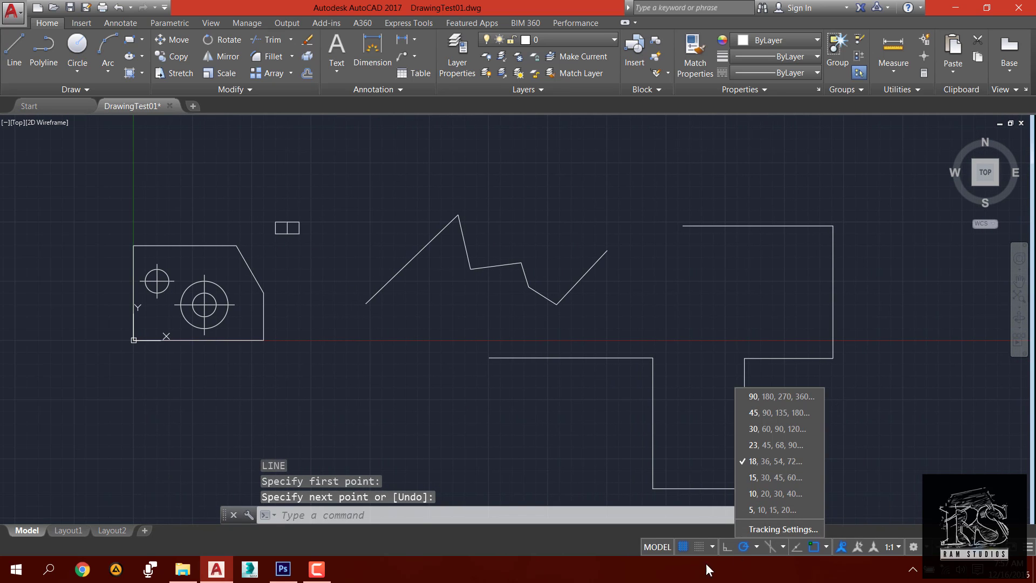
pyautogui.click(756, 545)
pyautogui.click(742, 546)
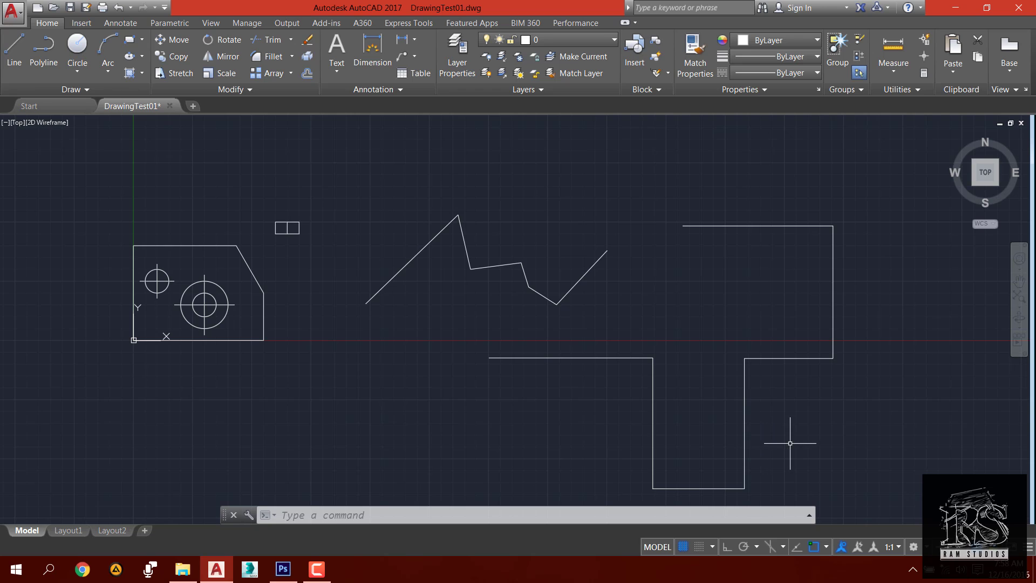
# - Switch on Object Snap Tracking and keep Object Snap on
pyautogui.moveTo(789, 443); pyautogui.dragTo(682, 456, button='middle')
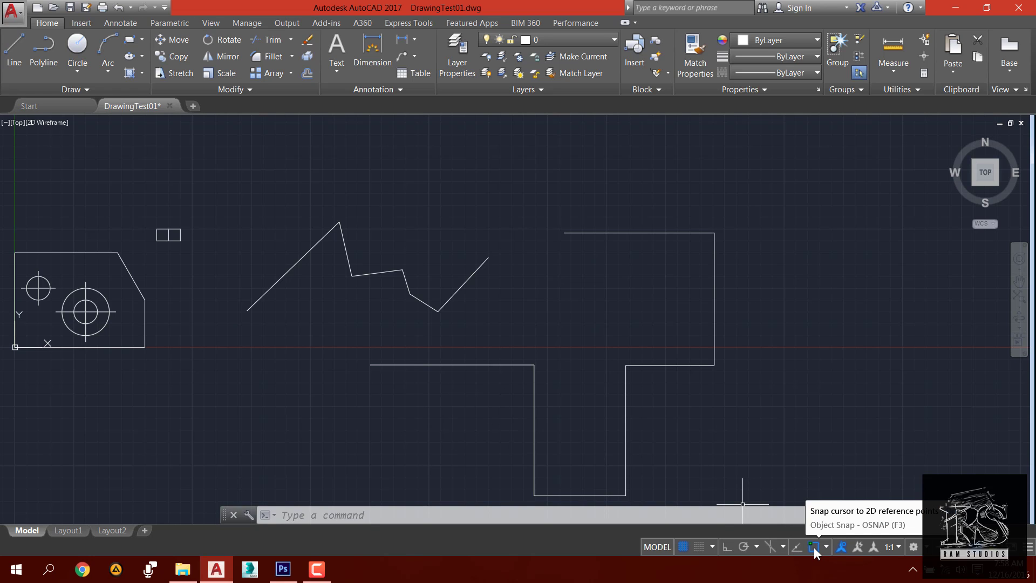
pyautogui.click(814, 547)
pyautogui.click(795, 548)
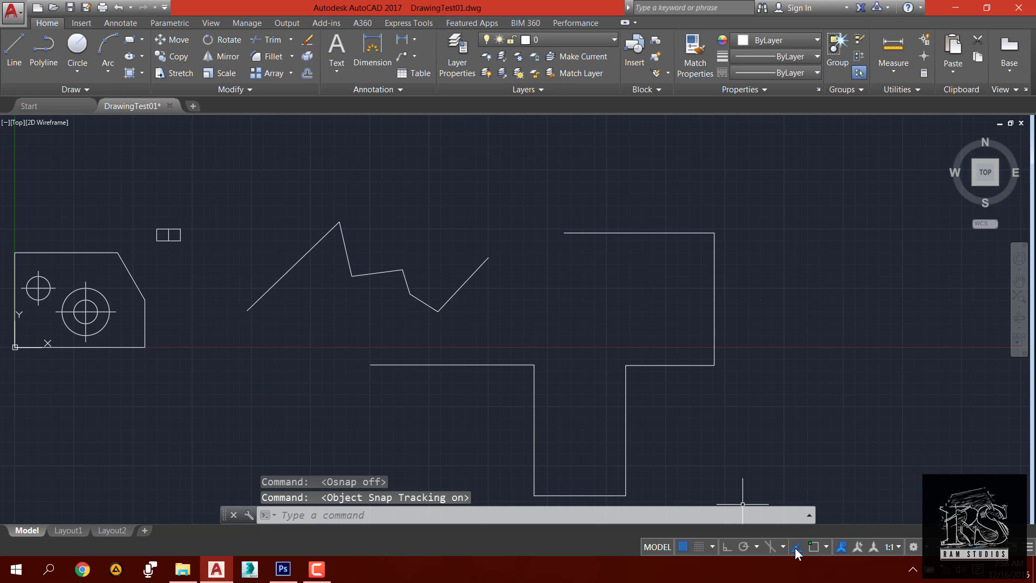
pyautogui.click(816, 548)
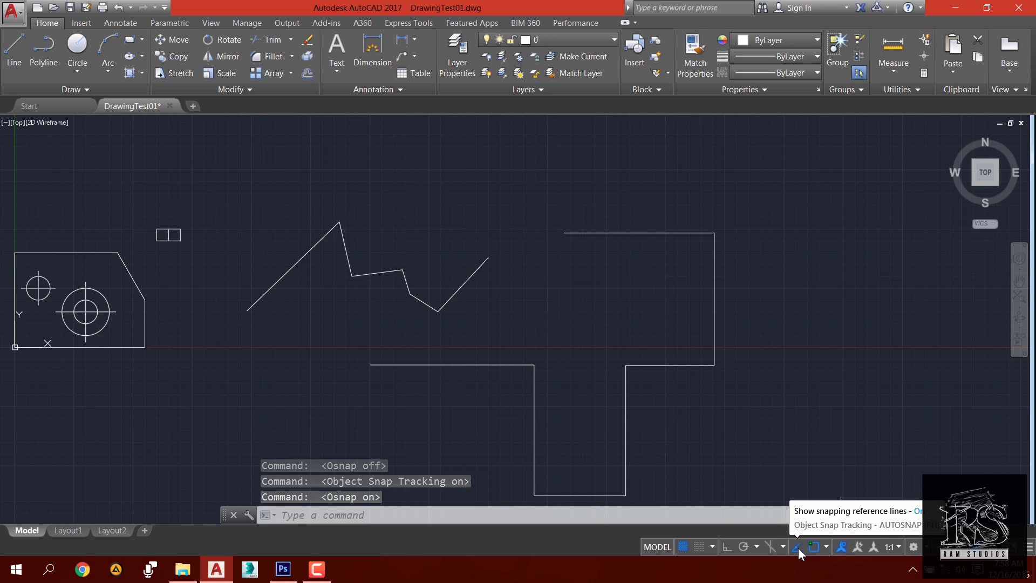
# - Start a line whose first point is the zigzag's upper-right endpoint
pyautogui.click(14, 54)
pyautogui.moveTo(799, 455); pyautogui.dragTo(848, 423, button='middle')
pyautogui.scroll(2, 620, 324)
pyautogui.scroll(-2, 620, 351)
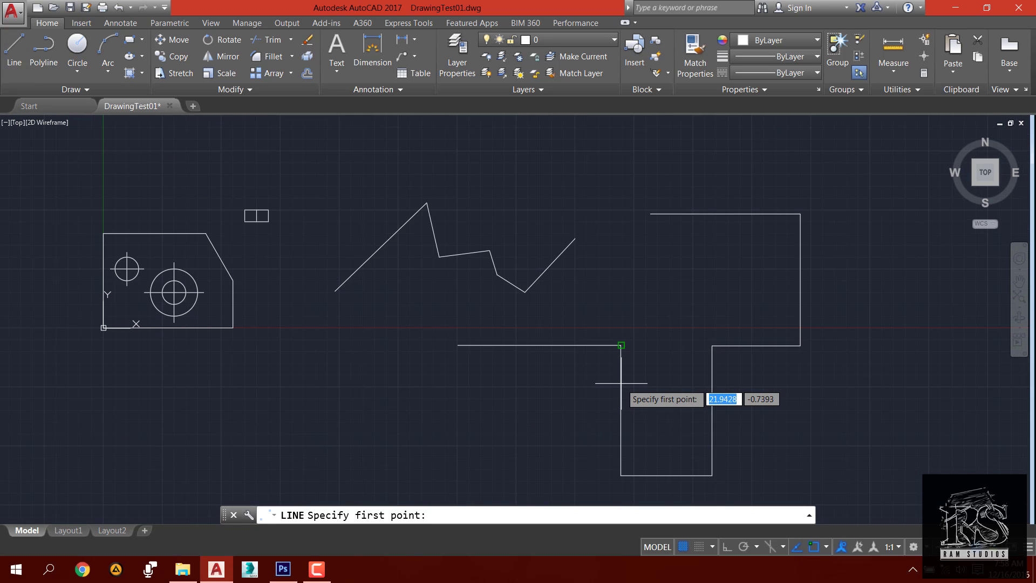
pyautogui.moveTo(620, 351)
pyautogui.mouseDown(button='middle')
pyautogui.moveTo(591, 396)
pyautogui.moveTo(597, 440)
pyautogui.mouseUp(button='middle')
pyautogui.scroll(2, 595, 317)
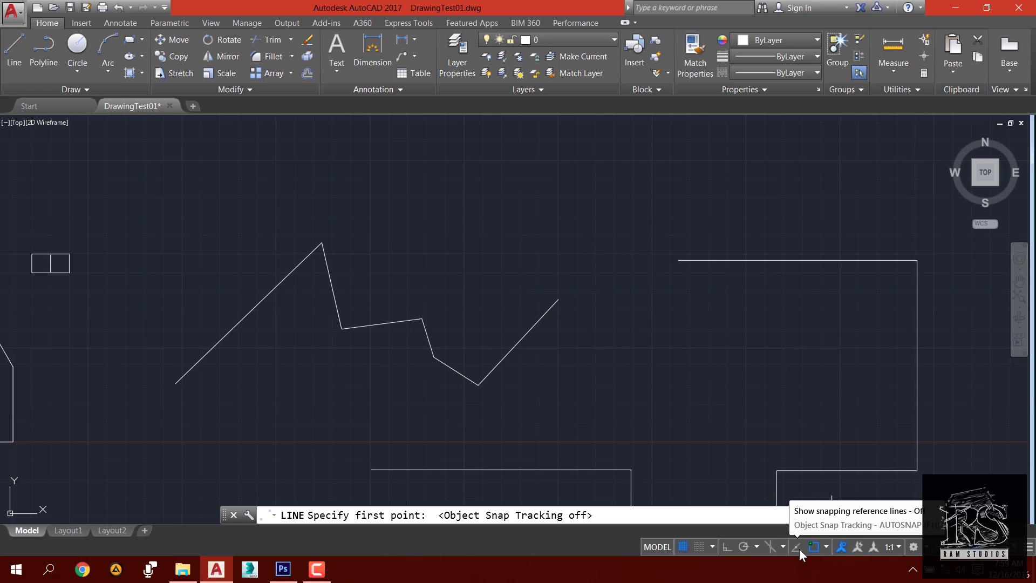
pyautogui.click(558, 299)
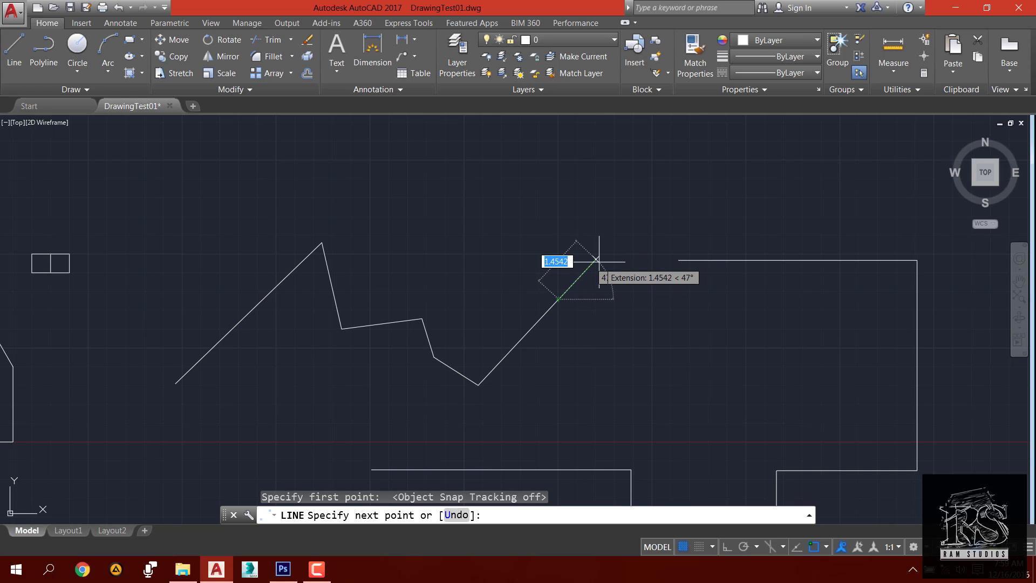
# - With Object Snap Tracking on, end the line level with the top edge and finish
pyautogui.click(798, 550)
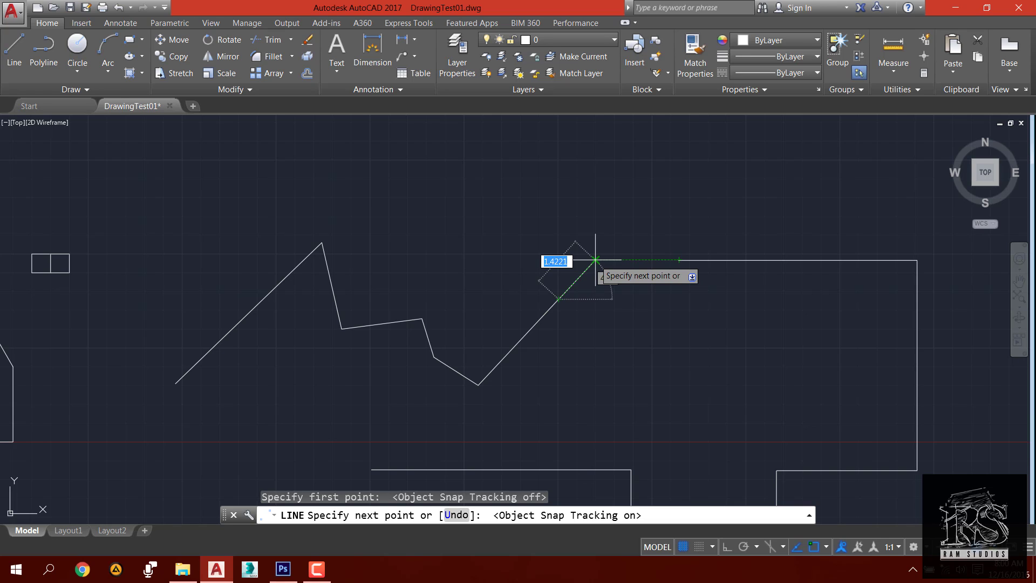
pyautogui.click(595, 260)
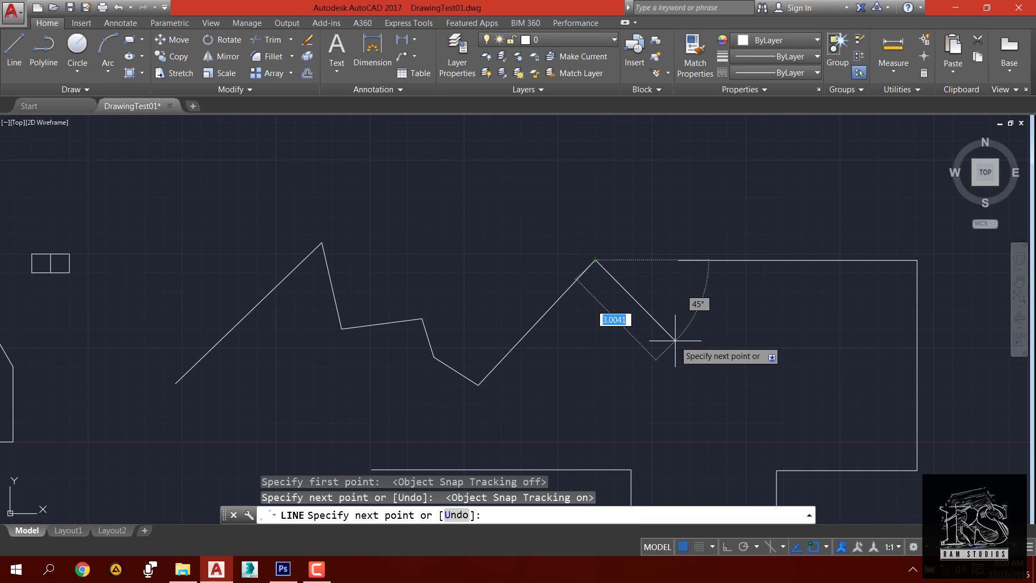
pyautogui.press('Return')
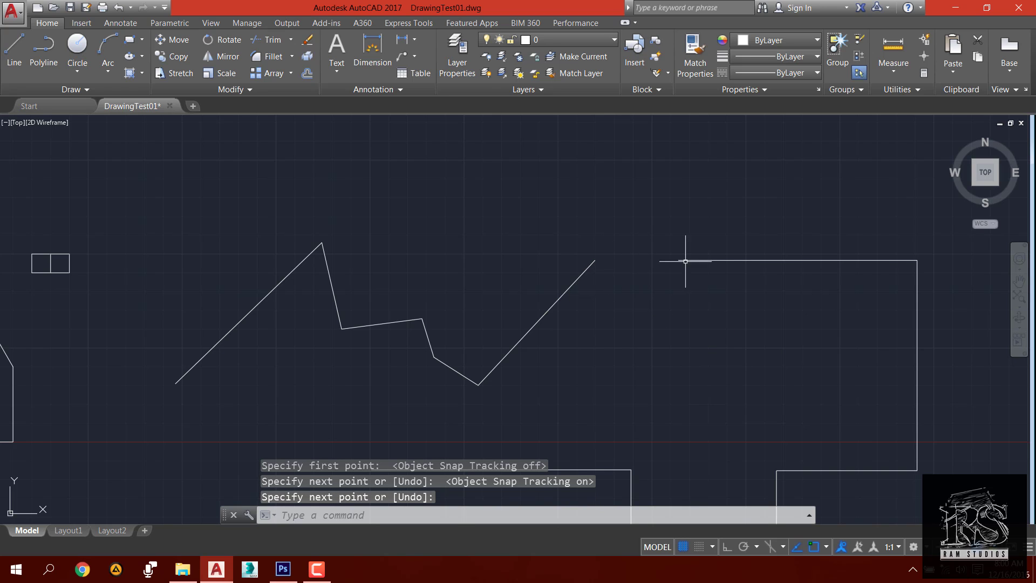
# - Draw a horizontal line from the top edge's left endpoint leftward past the zigzag diagonal
pyautogui.scroll(-3, 701, 345)
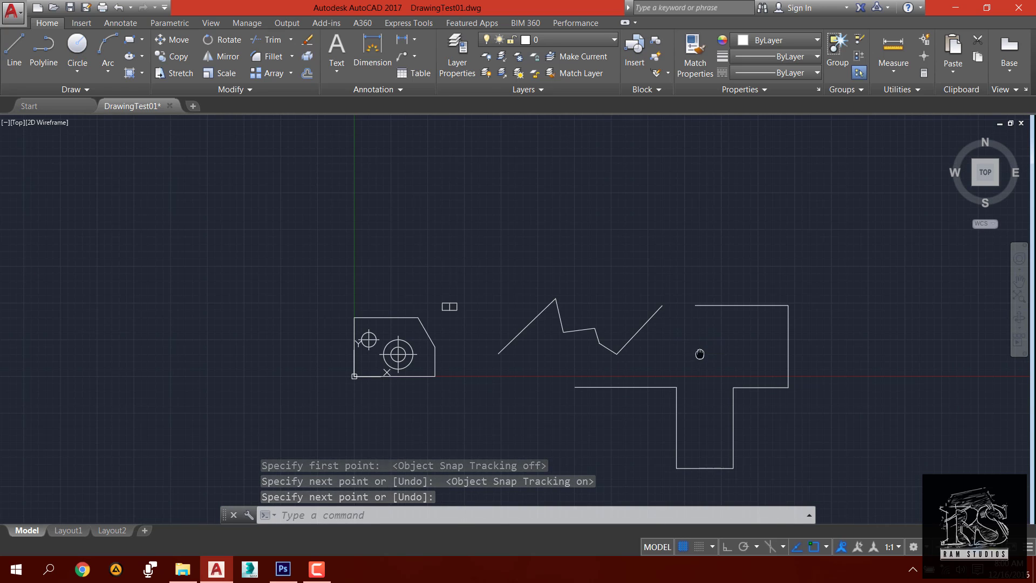
pyautogui.scroll(3, 630, 327)
pyautogui.scroll(-3, 630, 327)
pyautogui.moveTo(610, 357); pyautogui.dragTo(598, 418, button='middle')
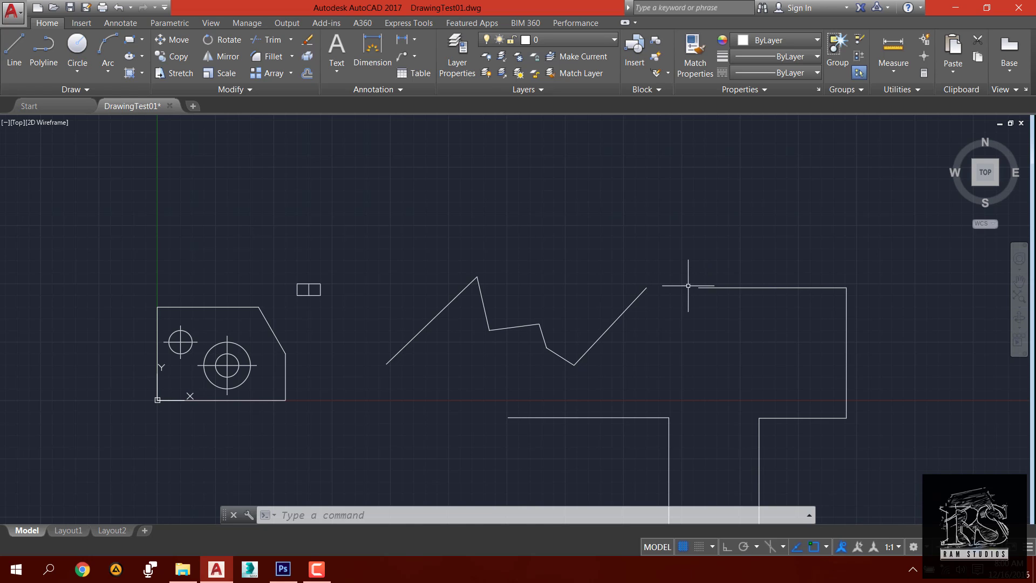
pyautogui.write('l')
pyautogui.press('Return')
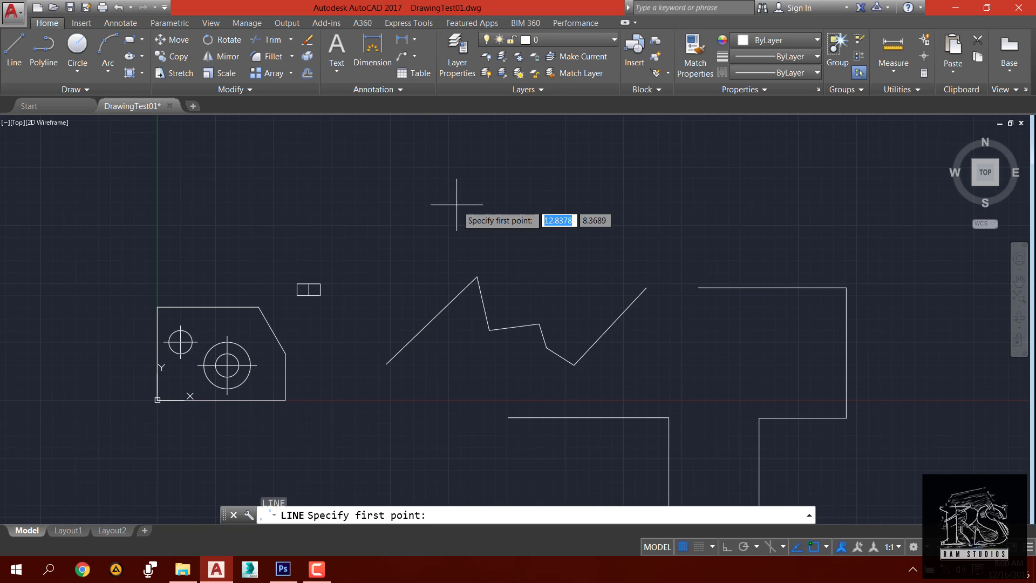
pyautogui.click(698, 287)
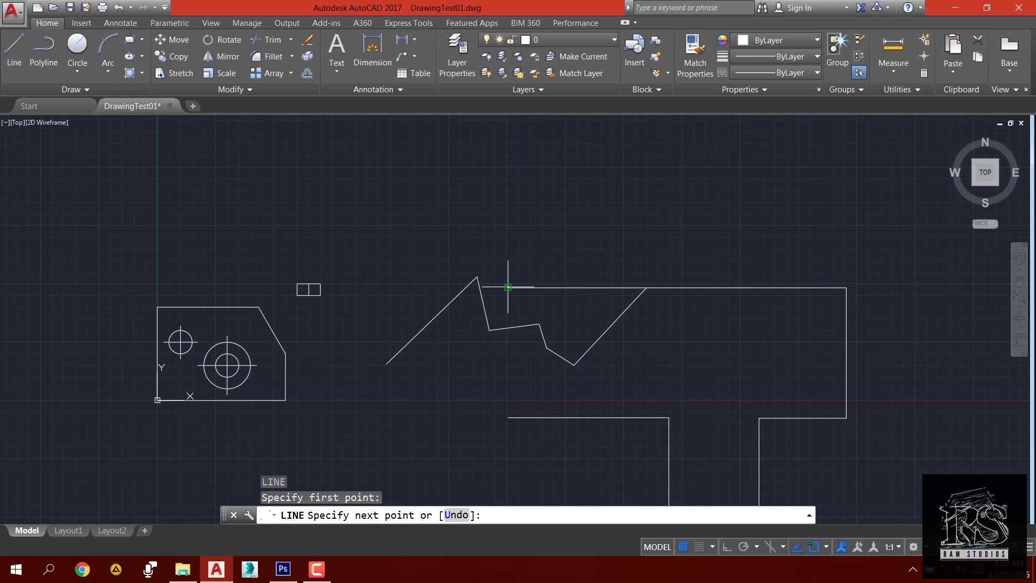
pyautogui.click(508, 287)
pyautogui.press('Return')
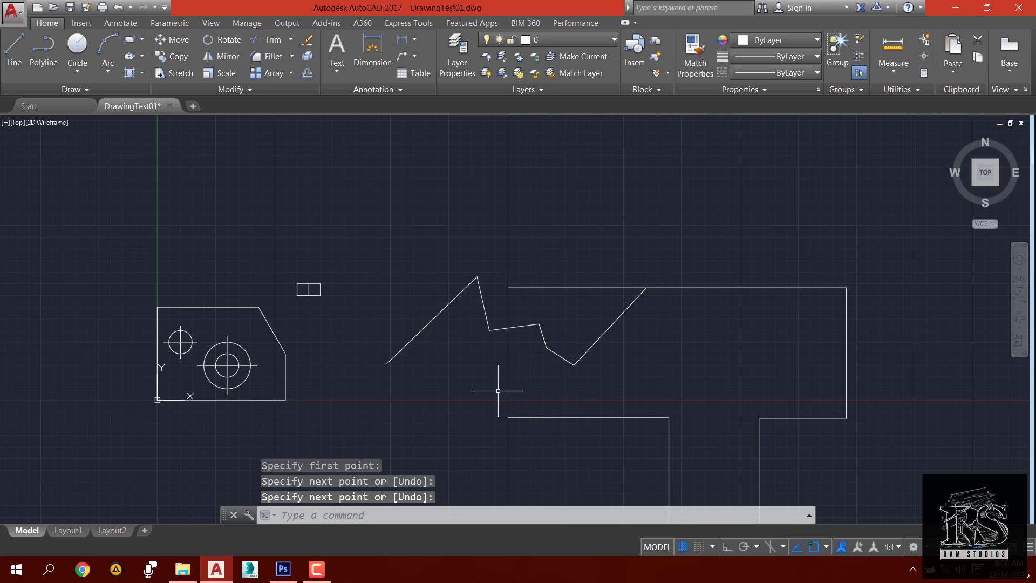
pyautogui.scroll(-4, 651, 244)
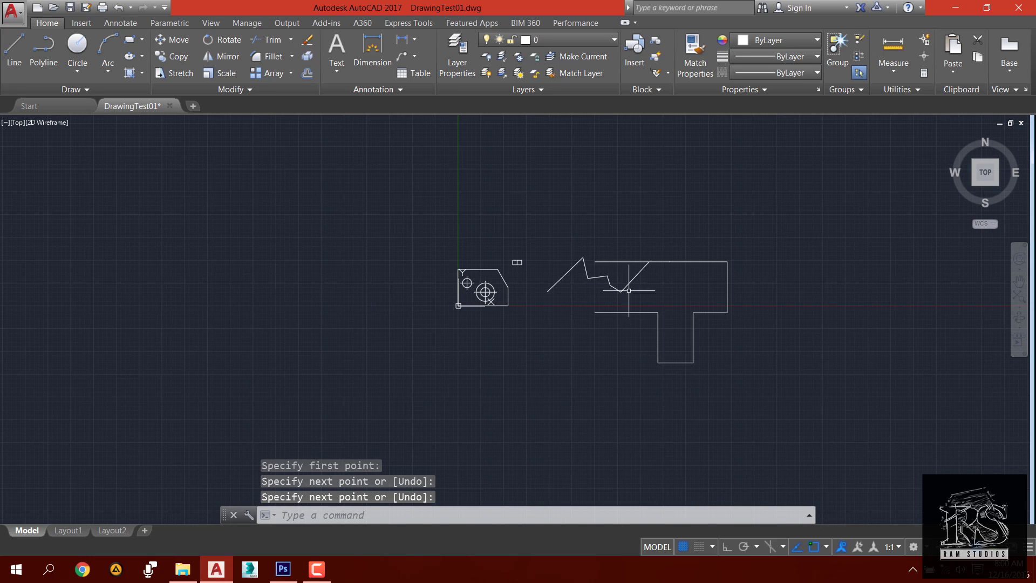
# - Toggle Object Snap Tracking off and back on, then start a new line
pyautogui.scroll(4, 556, 289)
pyautogui.scroll(-2, 548, 289)
pyautogui.scroll(-2, 569, 346)
pyautogui.scroll(2, 623, 395)
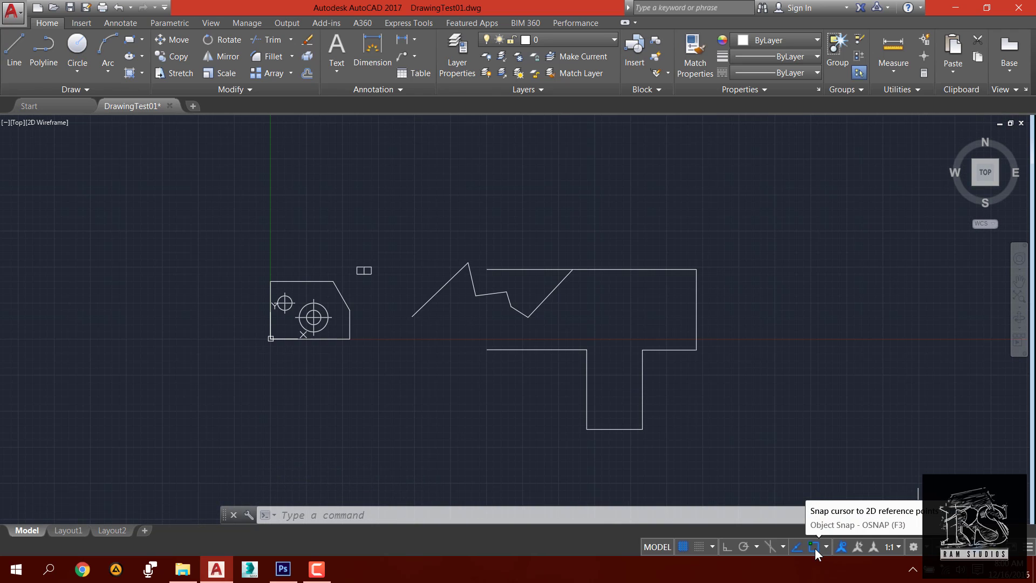
pyautogui.click(797, 548)
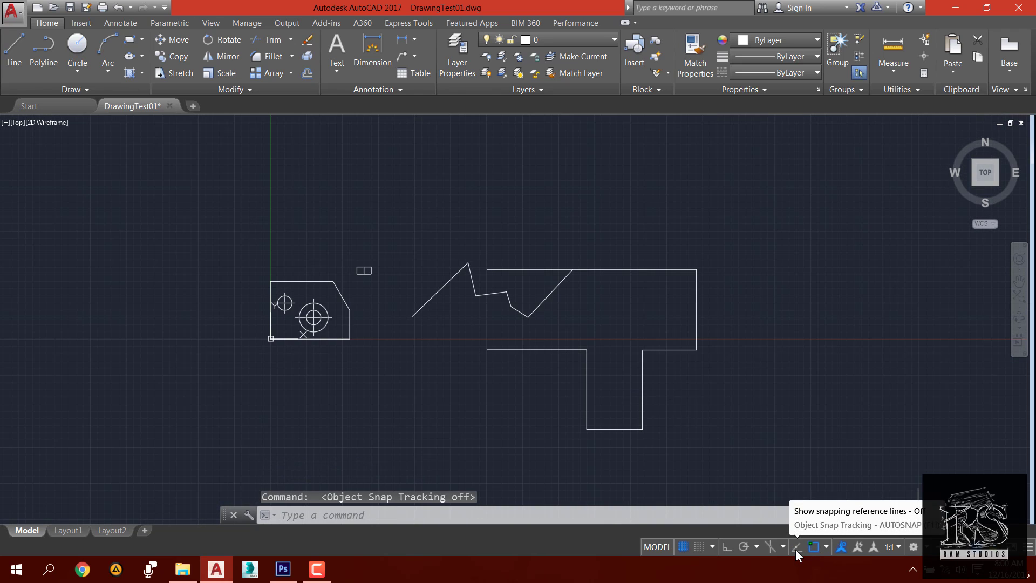
pyautogui.click(795, 549)
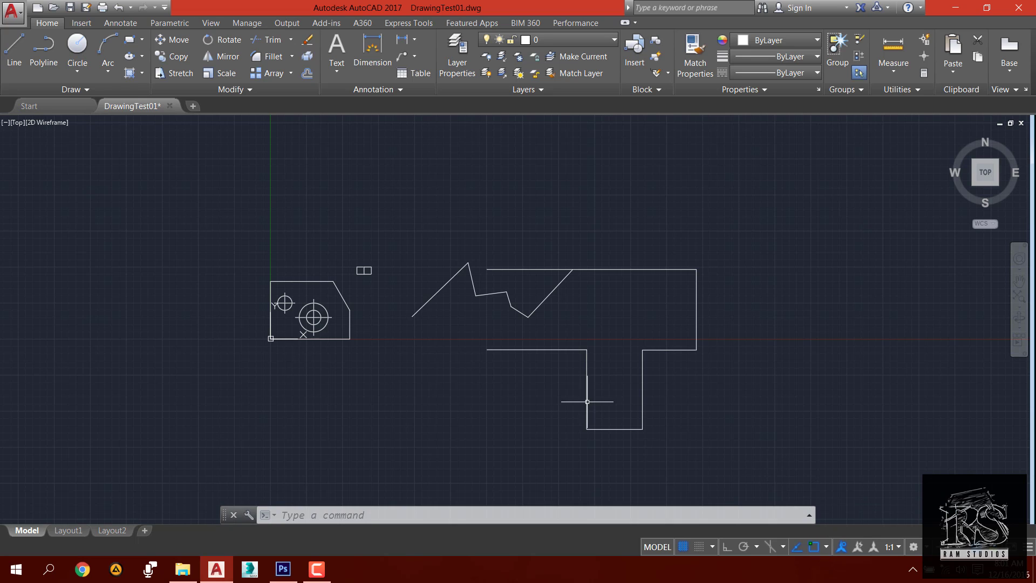
pyautogui.scroll(4, 423, 309)
pyautogui.click(25, 55)
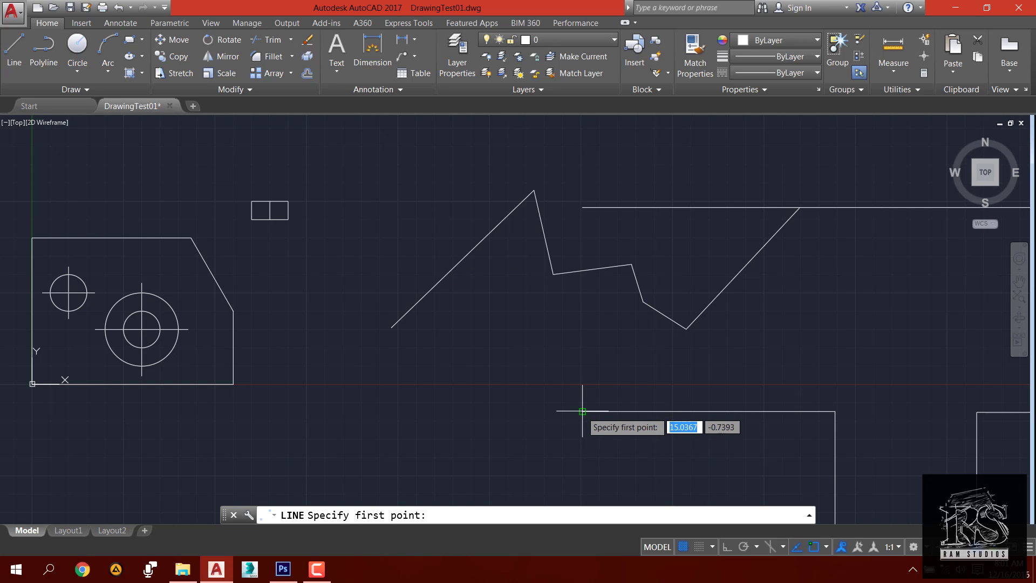
# - Start a line at the lower edge's left end and roughly place its end without snaps
pyautogui.moveTo(674, 411)
pyautogui.mouseDown(button='middle')
pyautogui.moveTo(517, 398)
pyautogui.moveTo(671, 421)
pyautogui.mouseUp(button='middle')
pyautogui.scroll(-2, 516, 397)
pyautogui.scroll(2, 669, 420)
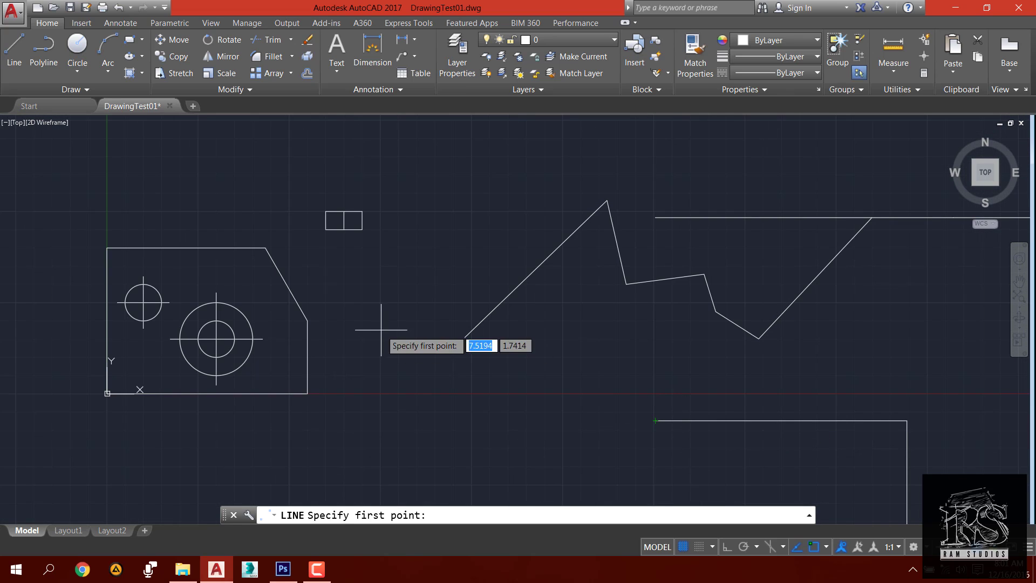
pyautogui.click(655, 420)
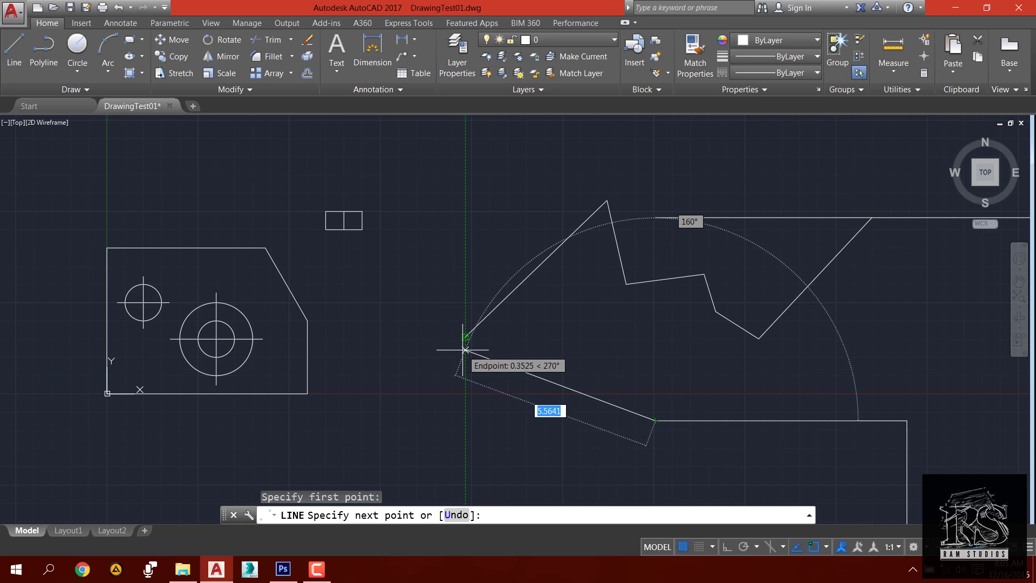
pyautogui.click(812, 547)
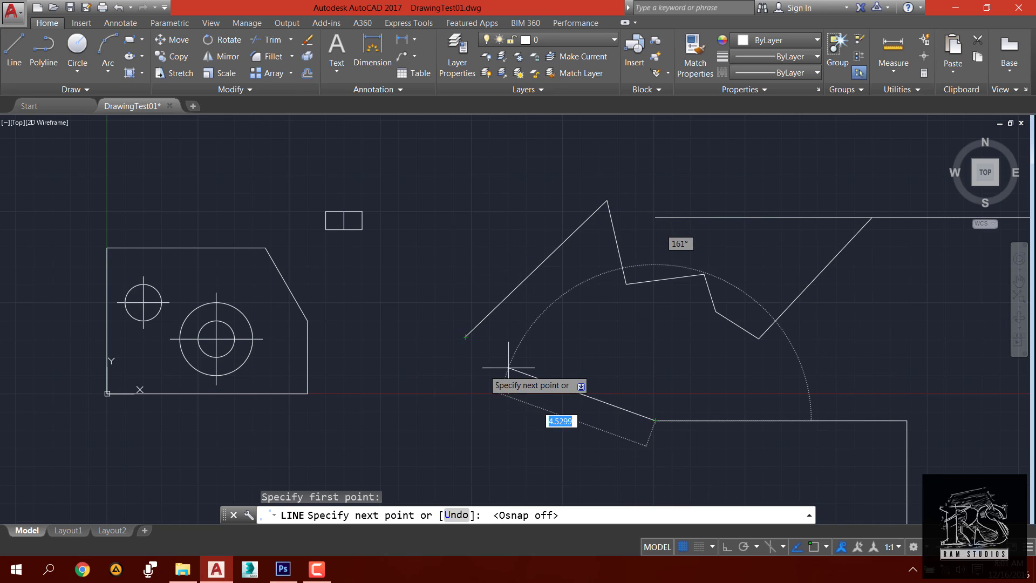
pyautogui.click(791, 545)
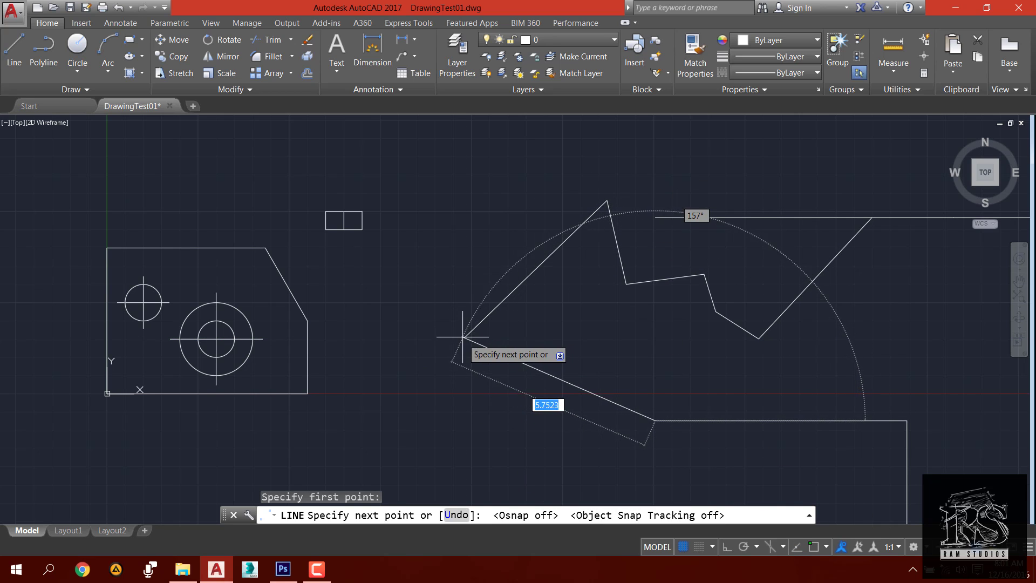
pyautogui.scroll(3, 463, 338)
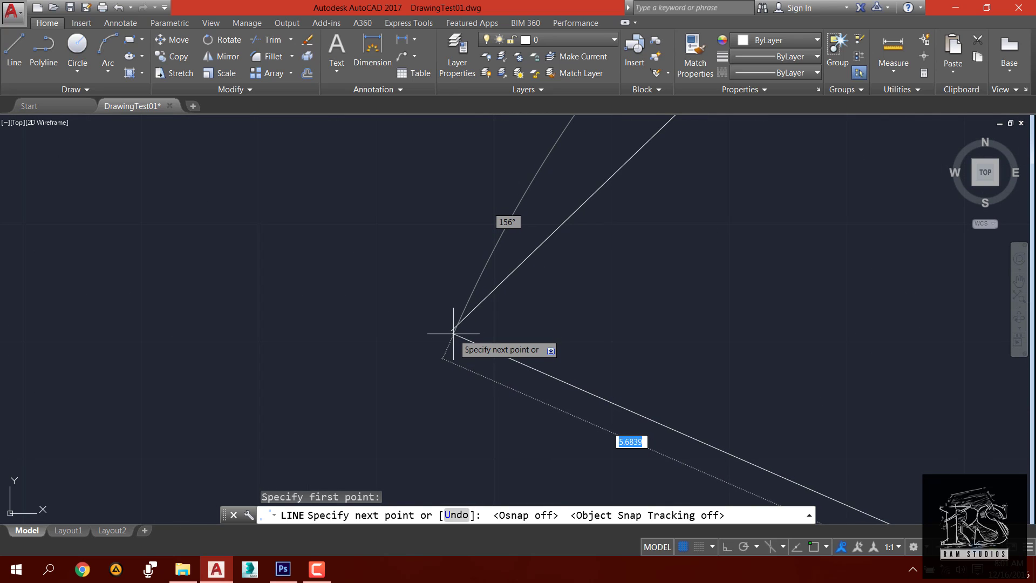
pyautogui.click(452, 331)
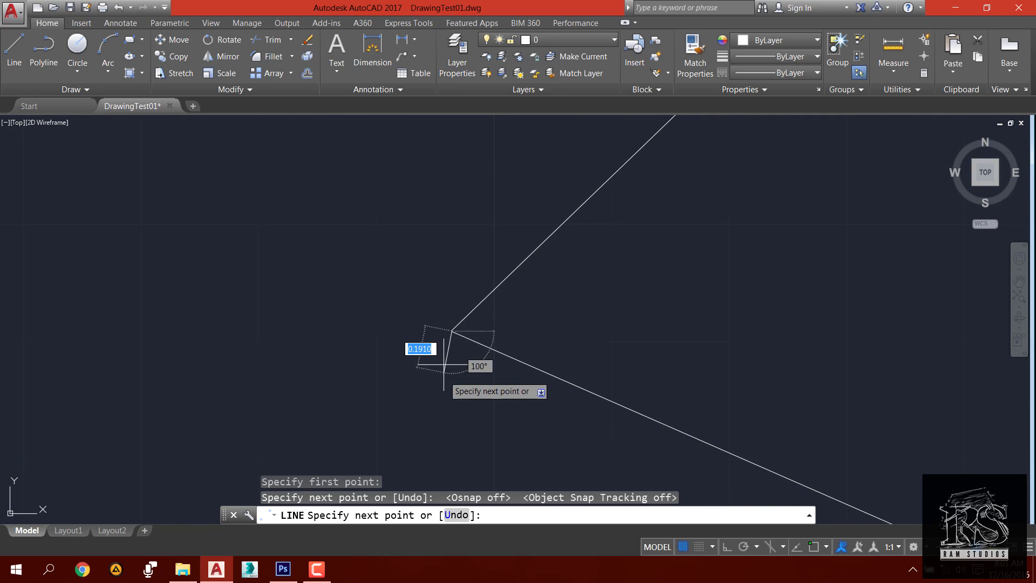
# - Undo the imprecise segment and, with Object Snap on, snap the line to the zigzag's left endpoint
pyautogui.scroll(2, 442, 327)
pyautogui.scroll(3, 448, 247)
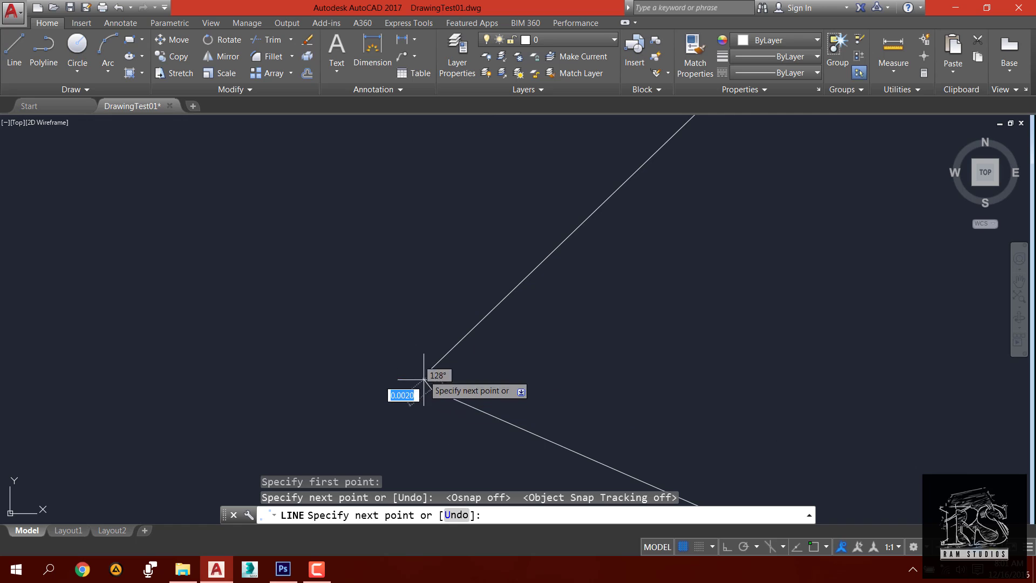
pyautogui.scroll(2, 427, 372)
pyautogui.scroll(2, 429, 370)
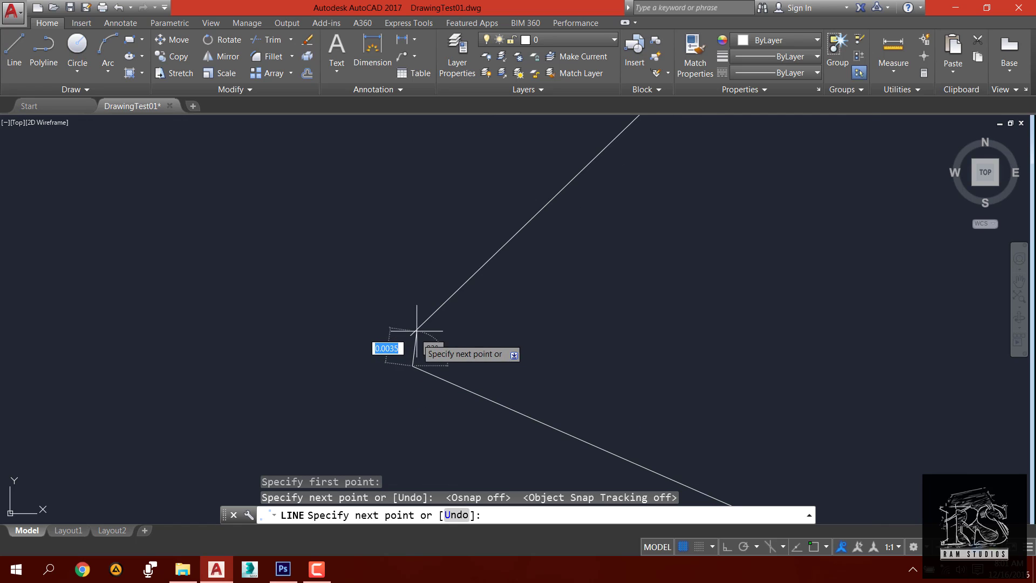
pyautogui.scroll(-2, 426, 339)
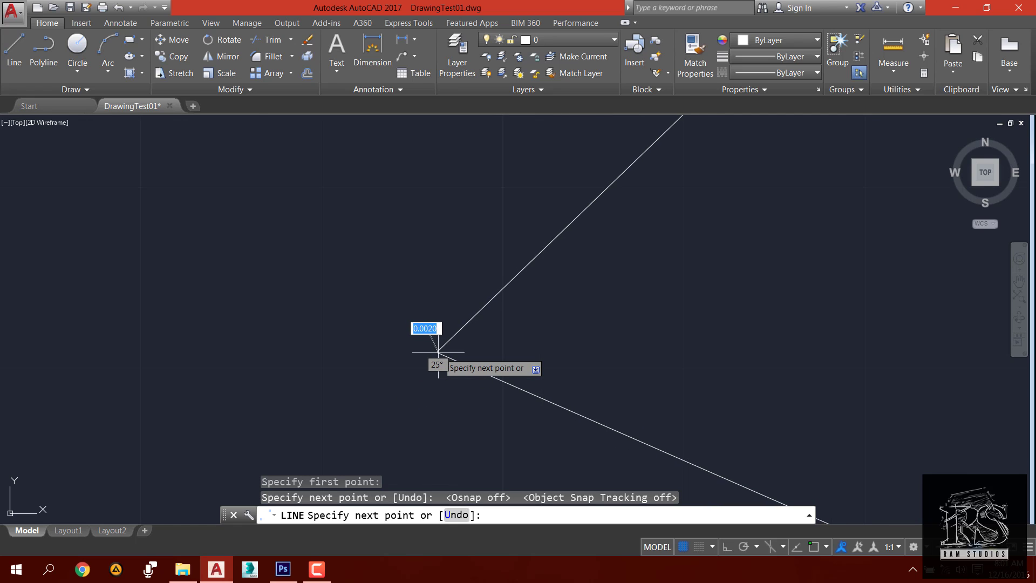
pyautogui.scroll(-3, 439, 350)
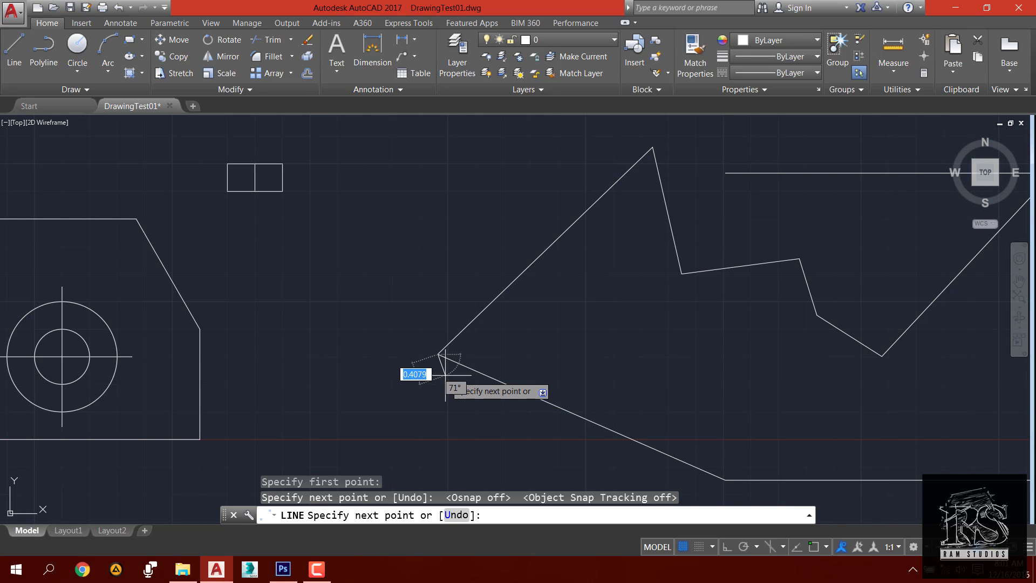
pyautogui.hotkey('ctrl', 'z')
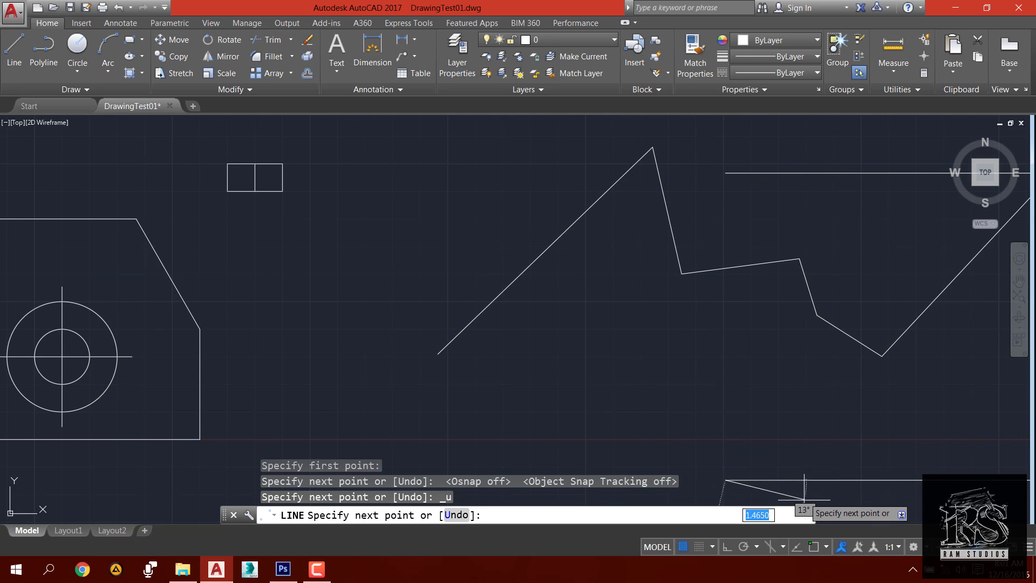
pyautogui.click(814, 544)
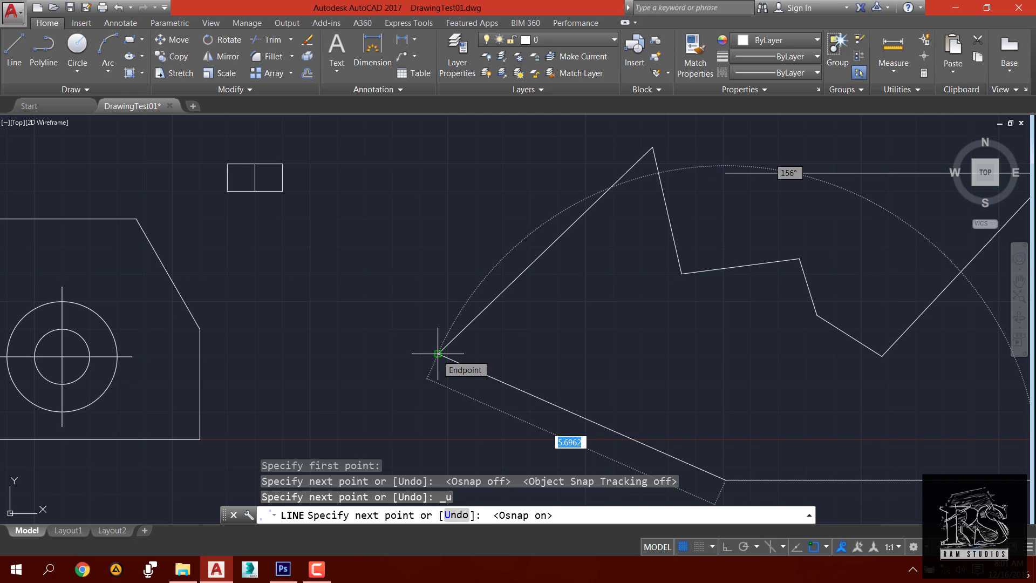
pyautogui.click(437, 353)
pyautogui.press('Return')
# - Pan and zoom to review the closed outline
pyautogui.scroll(-1, 477, 418)
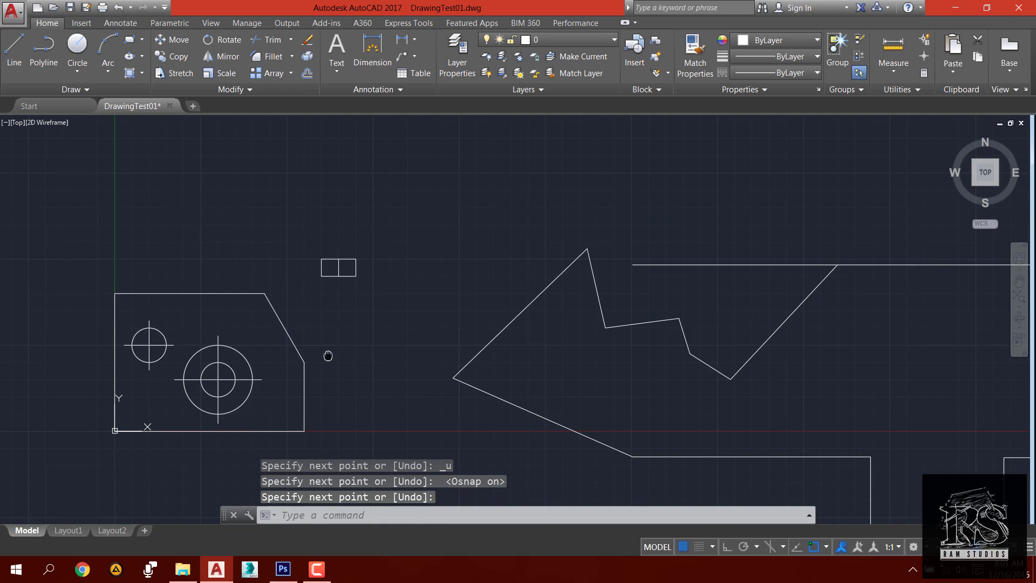
pyautogui.moveTo(328, 355); pyautogui.dragTo(135, 277, button='middle')
pyautogui.scroll(1, 489, 322)
pyautogui.scroll(-1, 509, 335)
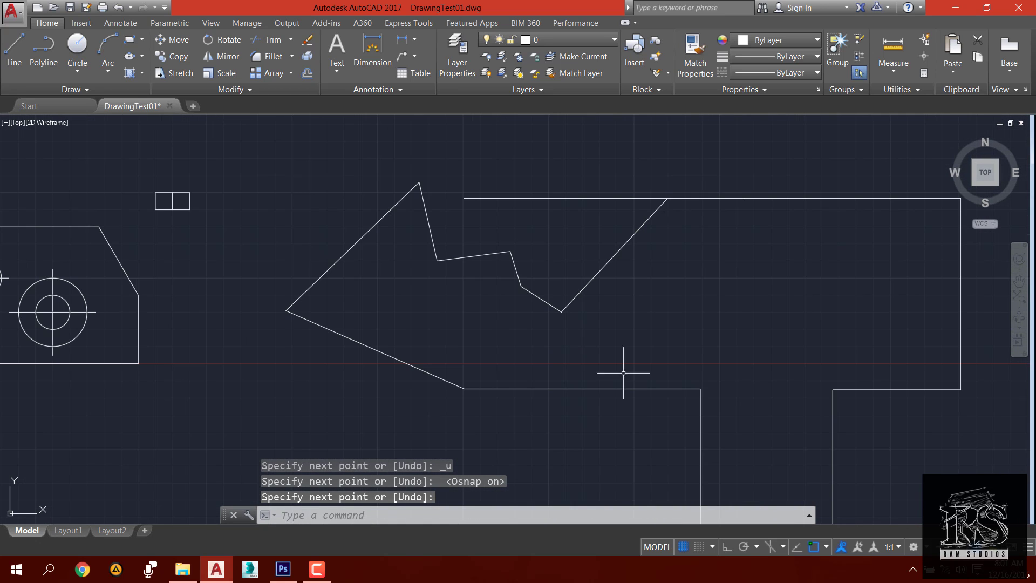
pyautogui.moveTo(728, 393); pyautogui.dragTo(691, 438, button='middle')
pyautogui.scroll(-2, 634, 361)
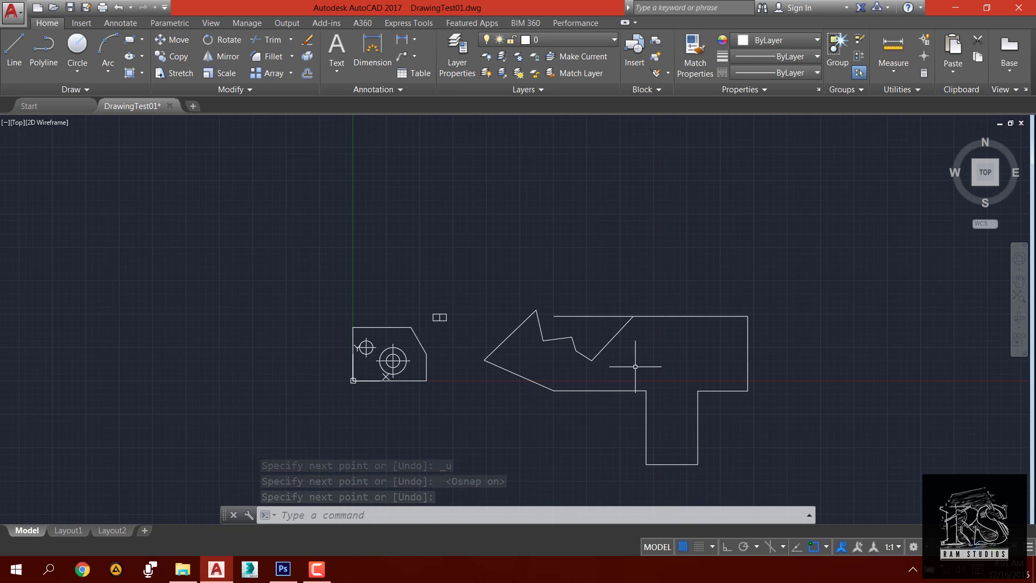
pyautogui.scroll(1, 640, 418)
# - Tick Midpoint in the Object Snap list and start a new line
pyautogui.click(828, 545)
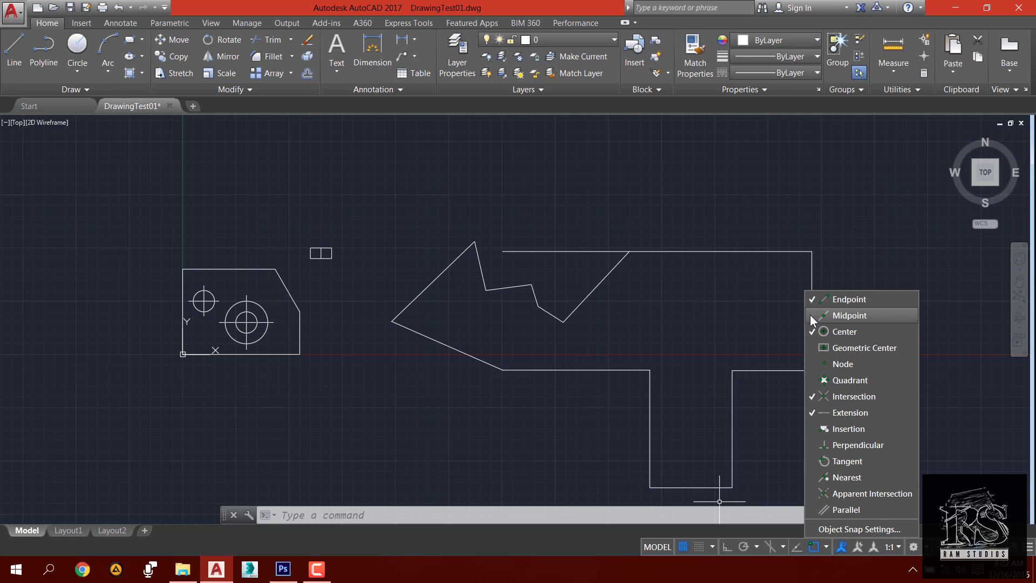
pyautogui.click(816, 314)
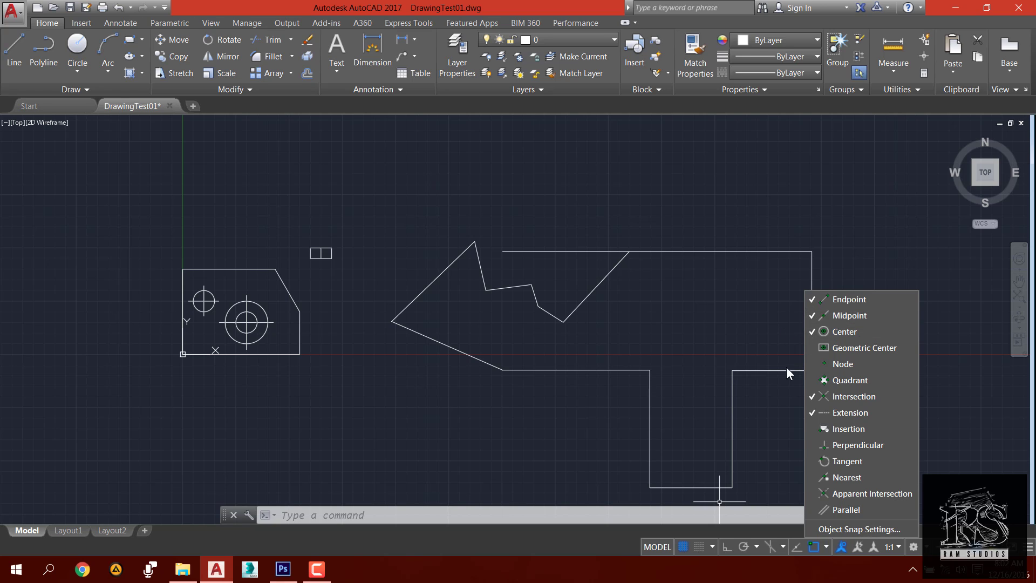
pyautogui.click(518, 330)
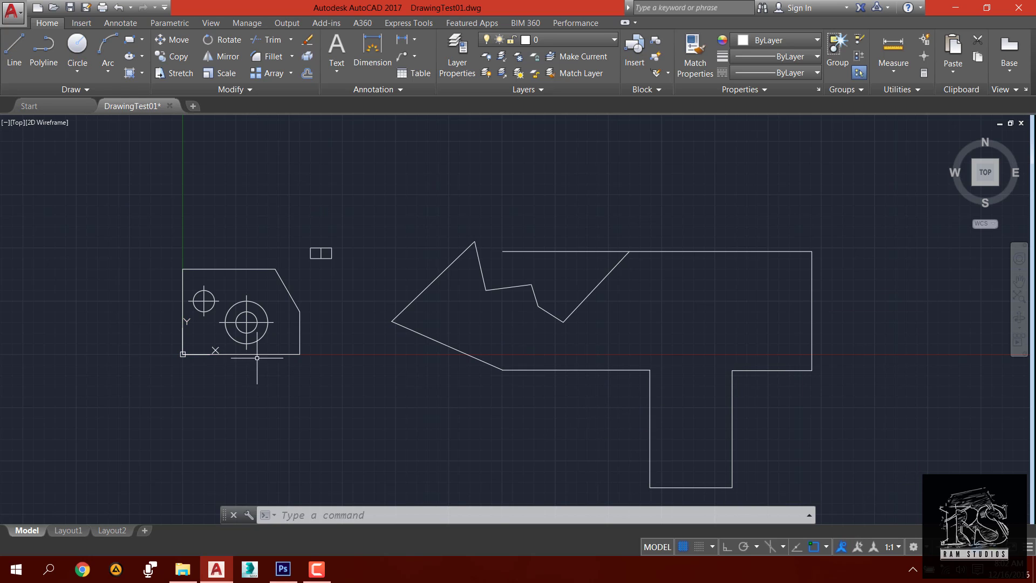
pyautogui.click(14, 51)
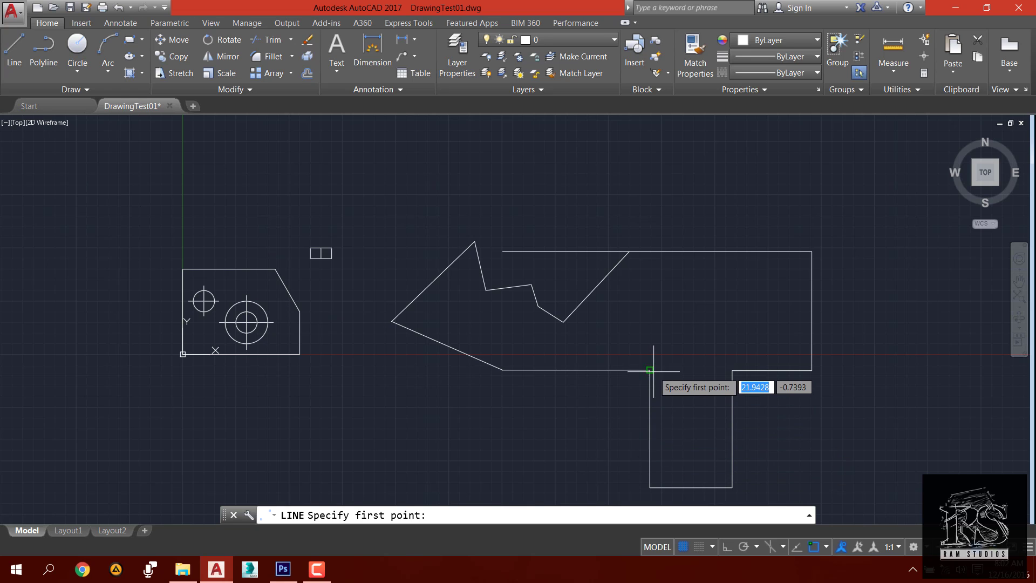
# - Start a line at an edge midpoint, cancel it, and reopen the object snap options list
pyautogui.click(646, 430)
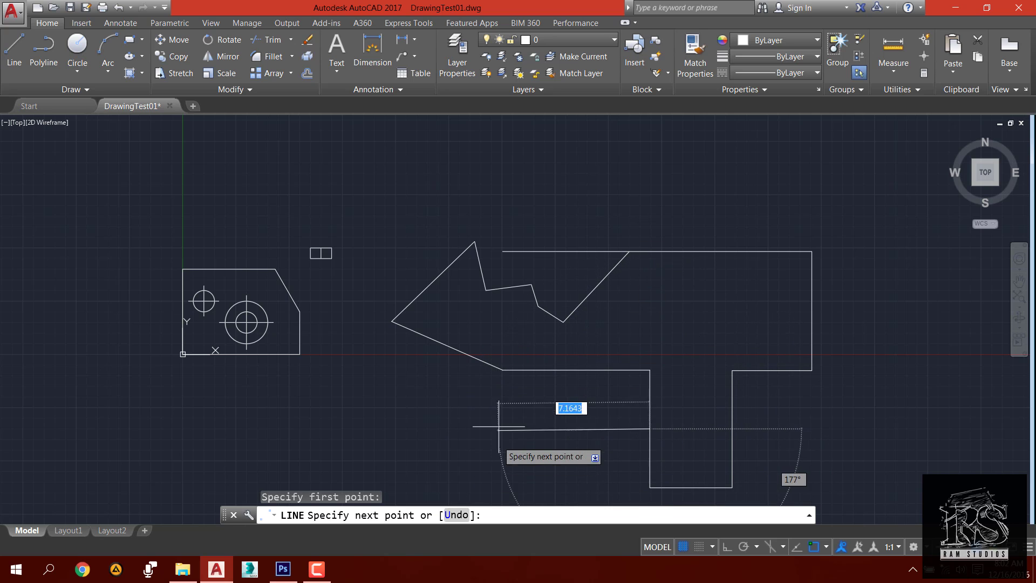
pyautogui.press('Return')
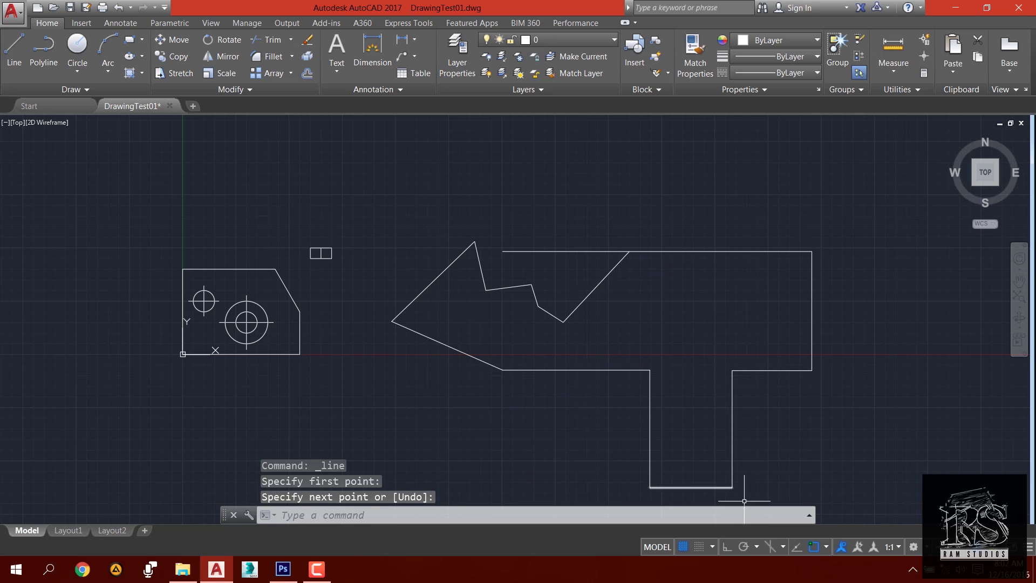
pyautogui.click(826, 546)
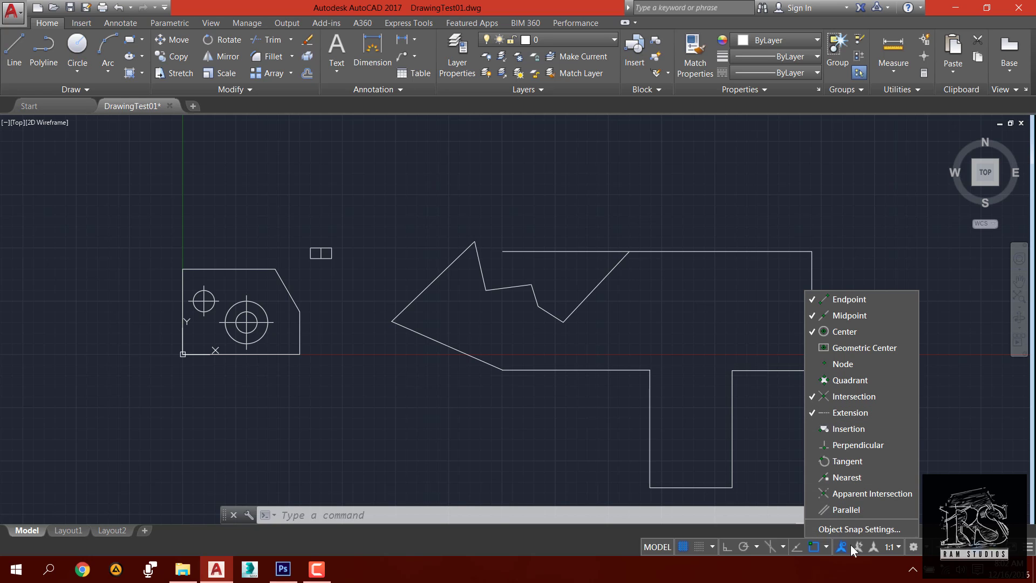
# - Window-select the 23 traced outline pieces beside the plate and erase them
pyautogui.click(823, 548)
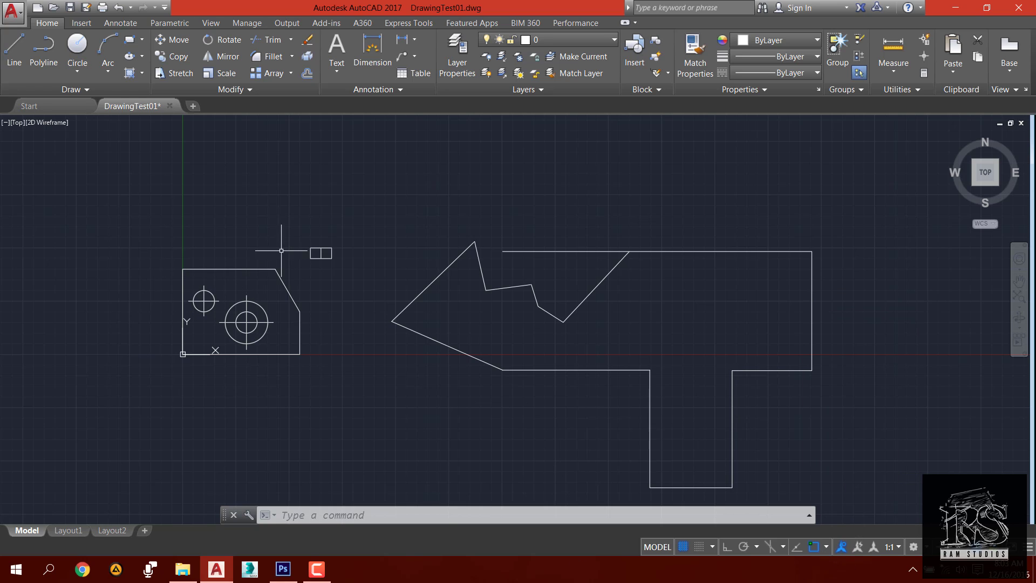
pyautogui.click(317, 215)
pyautogui.click(366, 292)
pyautogui.click(314, 212)
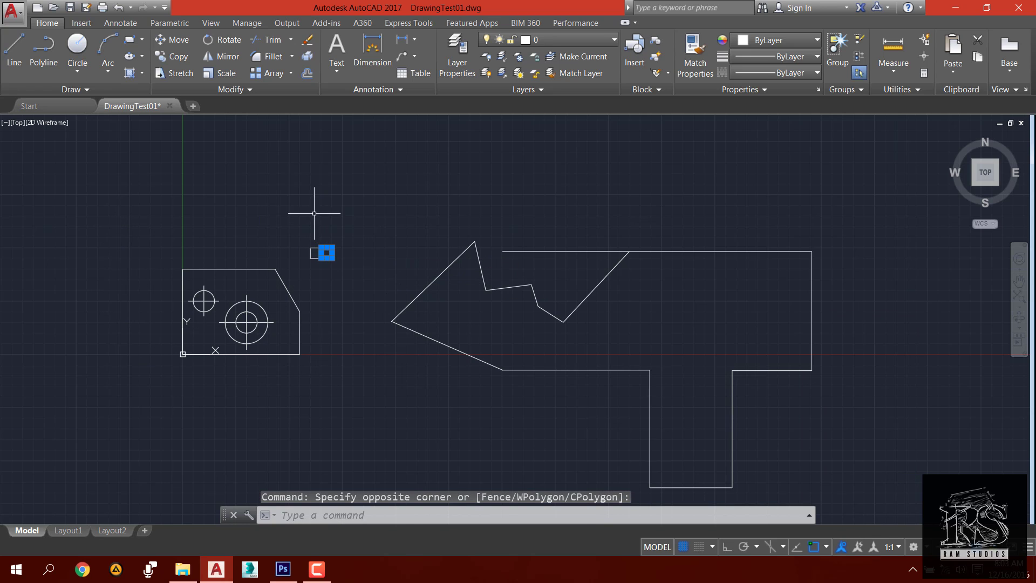
pyautogui.click(325, 272)
pyautogui.click(371, 194)
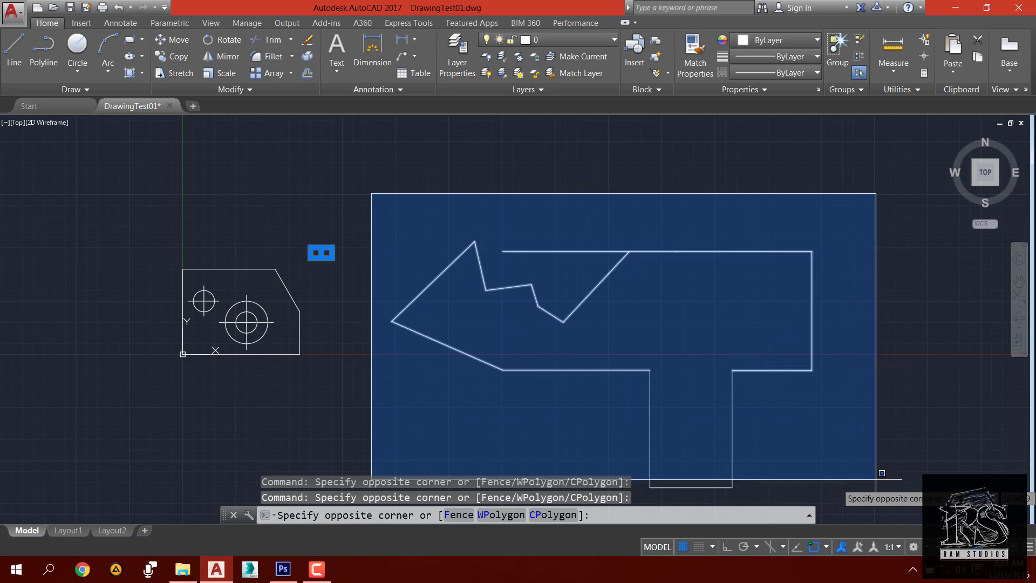
pyautogui.click(870, 491)
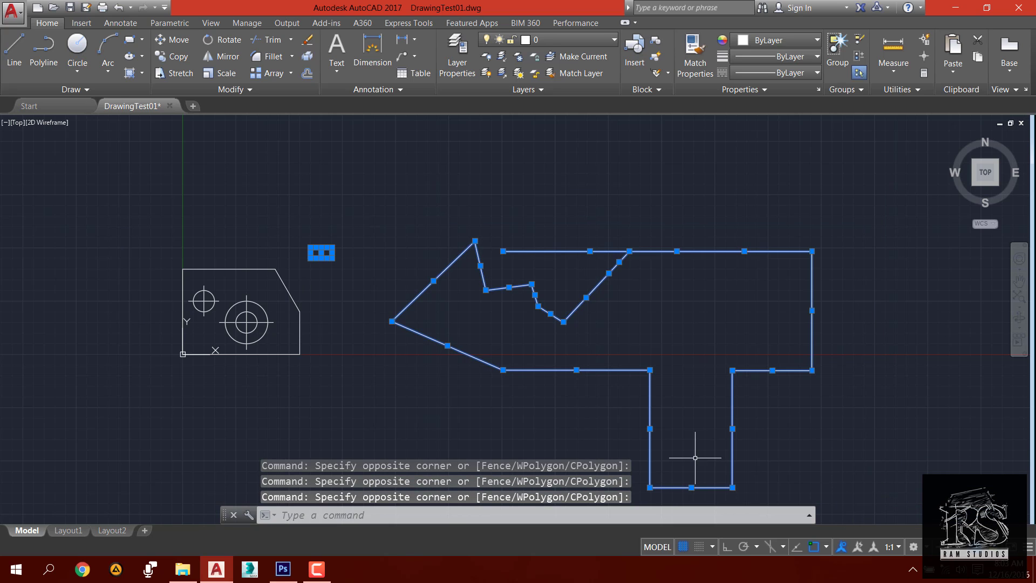
pyautogui.press('Delete')
# - Centre the plate reference drawing in view and start a new blank Drawing1
pyautogui.moveTo(316, 274); pyautogui.dragTo(745, 339, button='middle')
pyautogui.scroll(2, 744, 340)
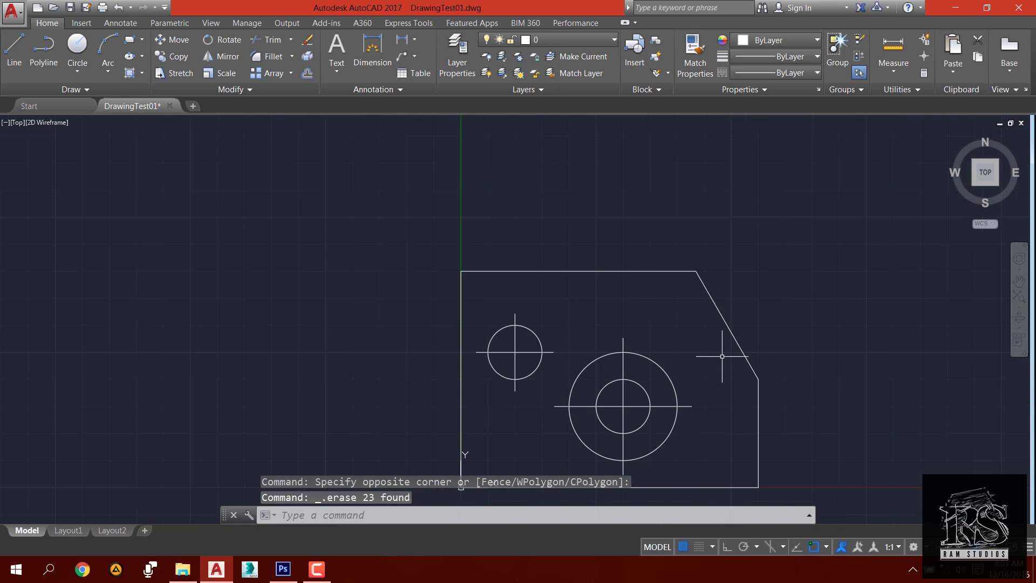
pyautogui.scroll(1, 701, 346)
pyautogui.scroll(1, 647, 319)
pyautogui.moveTo(630, 311); pyautogui.dragTo(709, 316, button='middle')
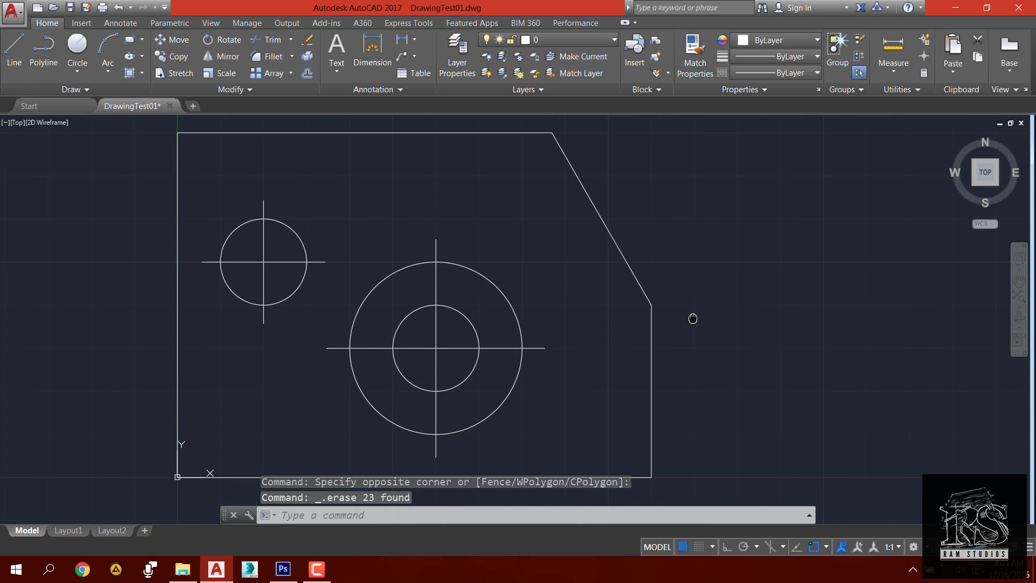
pyautogui.click(192, 106)
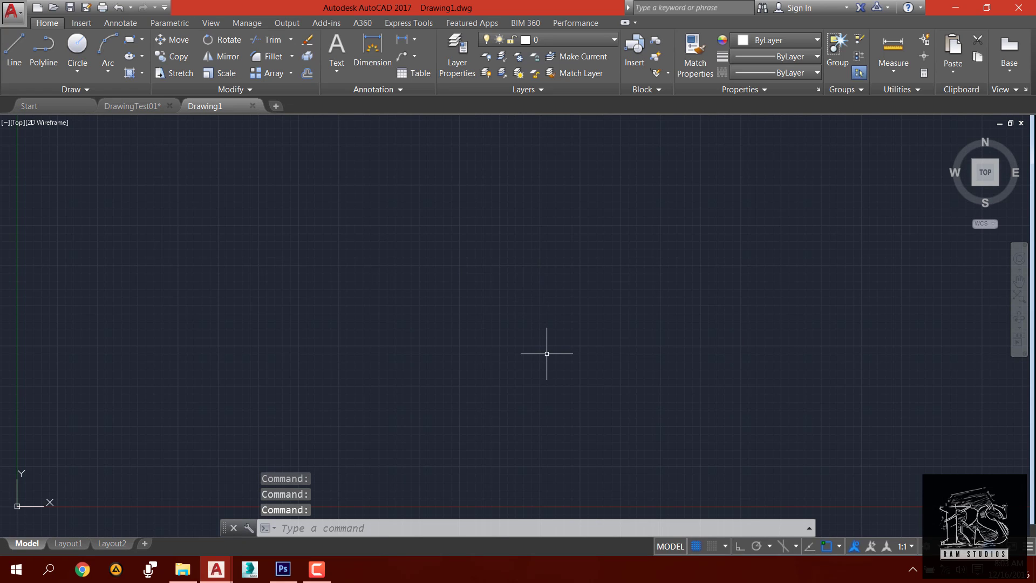
# - Launch the kuadro-0.8.5 shortcut from the desktop Software folder, then close that folder
pyautogui.click(911, 570)
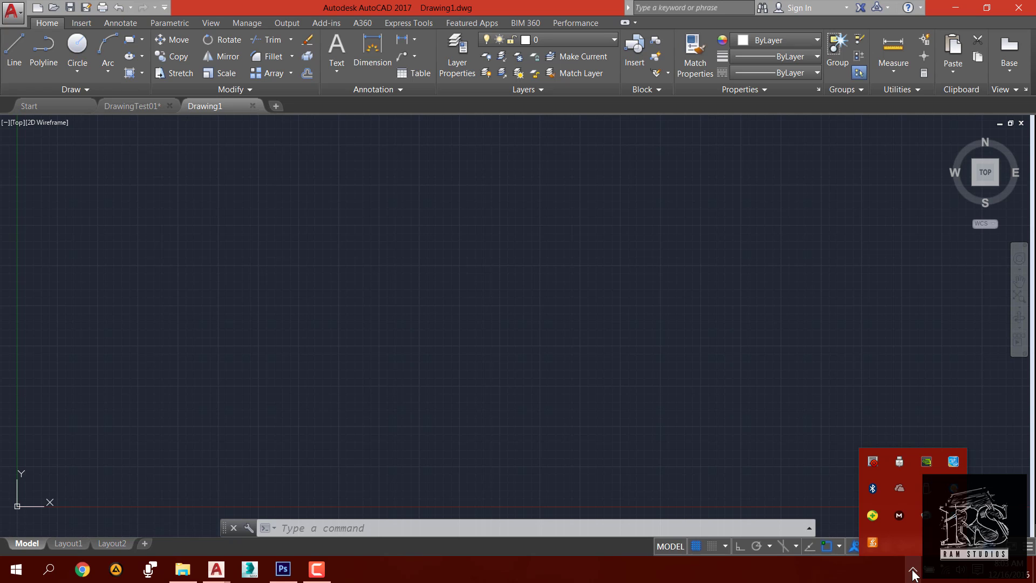
pyautogui.click(911, 570)
pyautogui.click(955, 7)
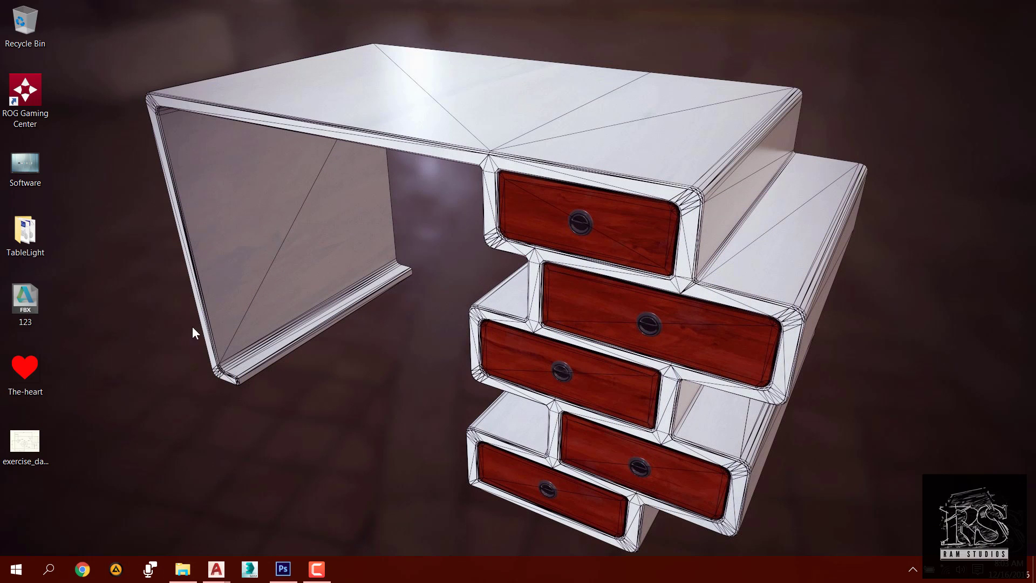
pyautogui.click(27, 447)
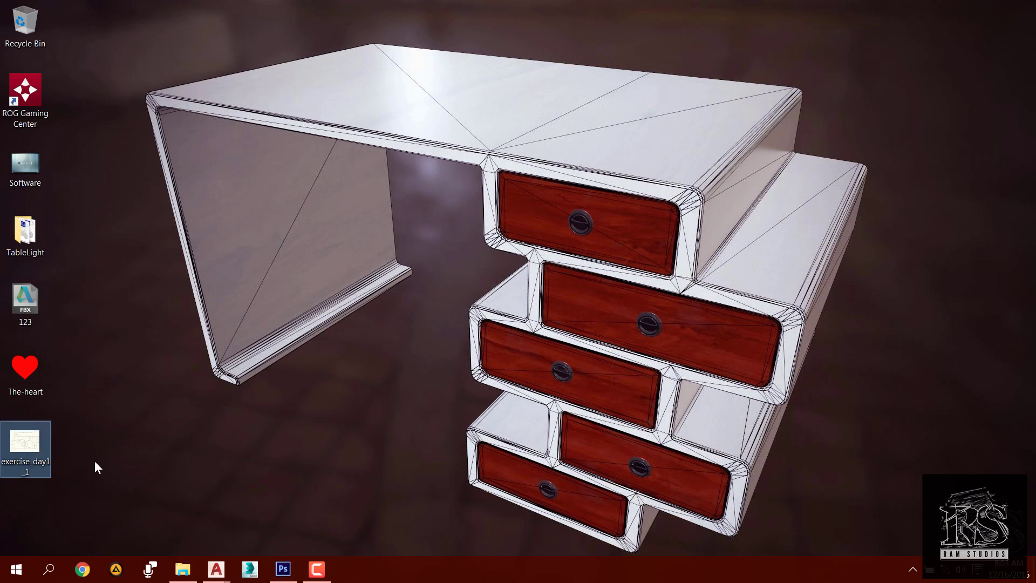
pyautogui.doubleClick(41, 179)
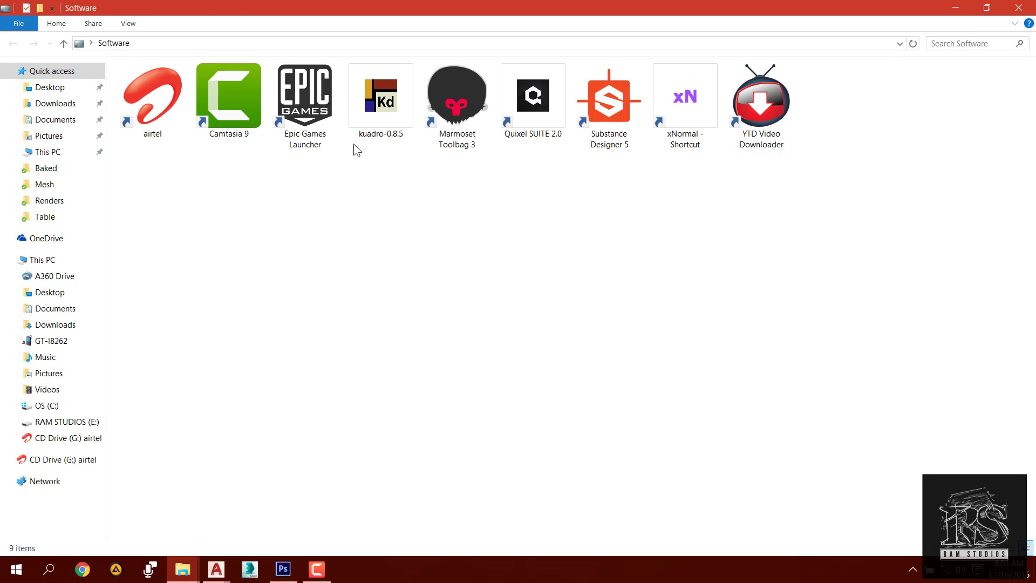
pyautogui.click(387, 122)
pyautogui.click(1018, 7)
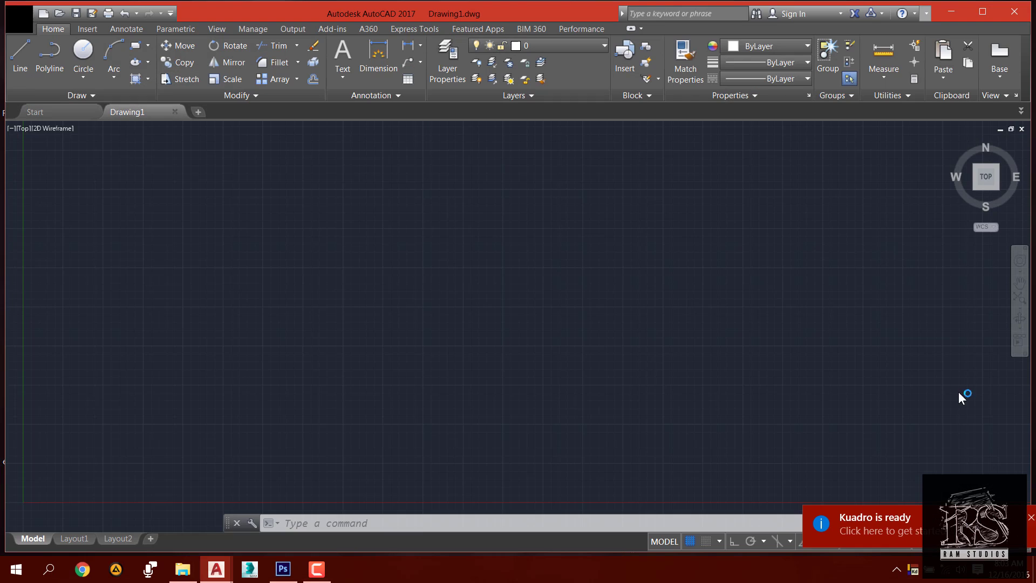
# - Open Kuadro's tray menu and dismiss the preset file dialog opened by mistake
pyautogui.click(913, 573)
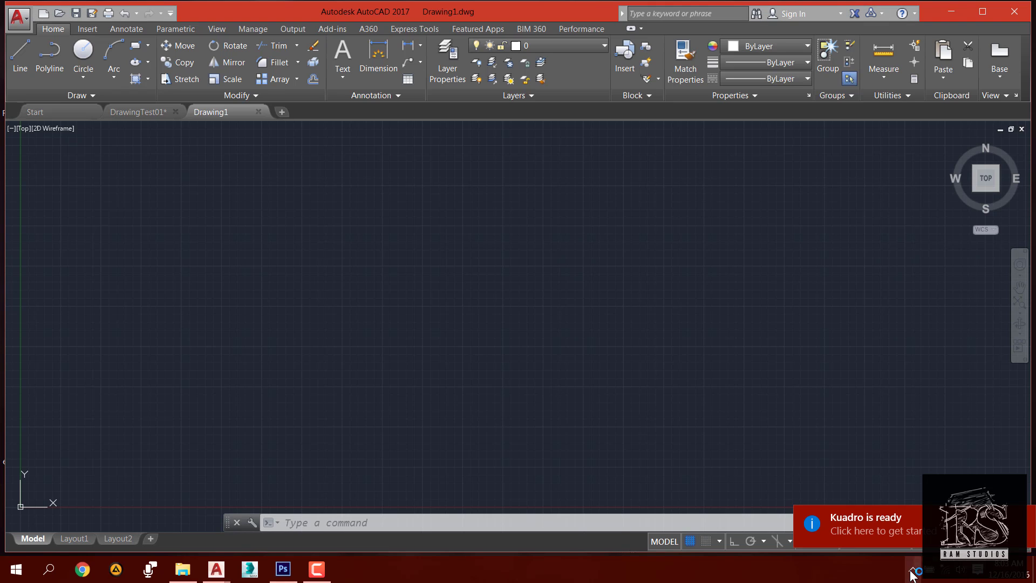
pyautogui.click(913, 573)
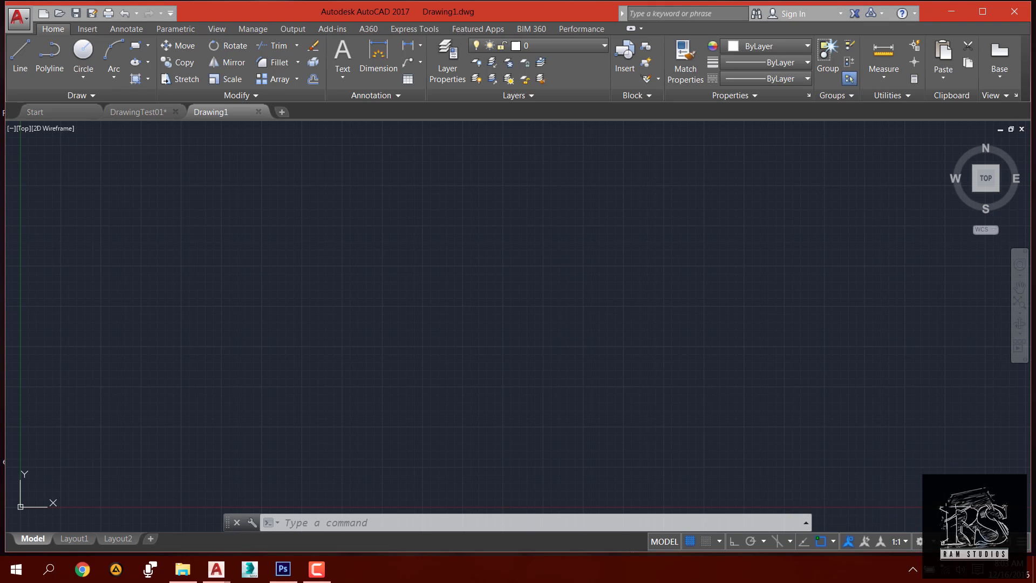
pyautogui.click(913, 569)
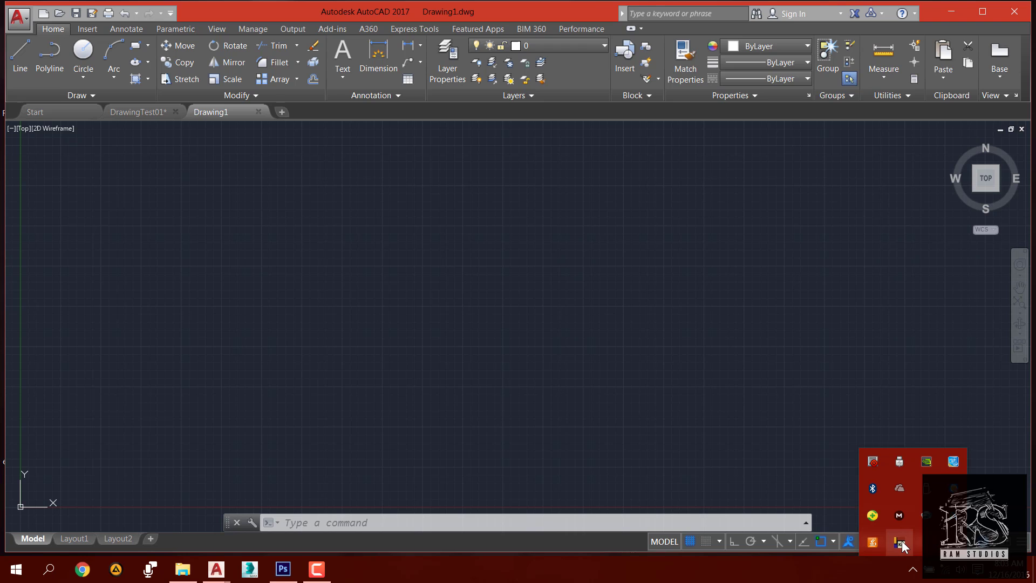
pyautogui.rightClick(901, 540)
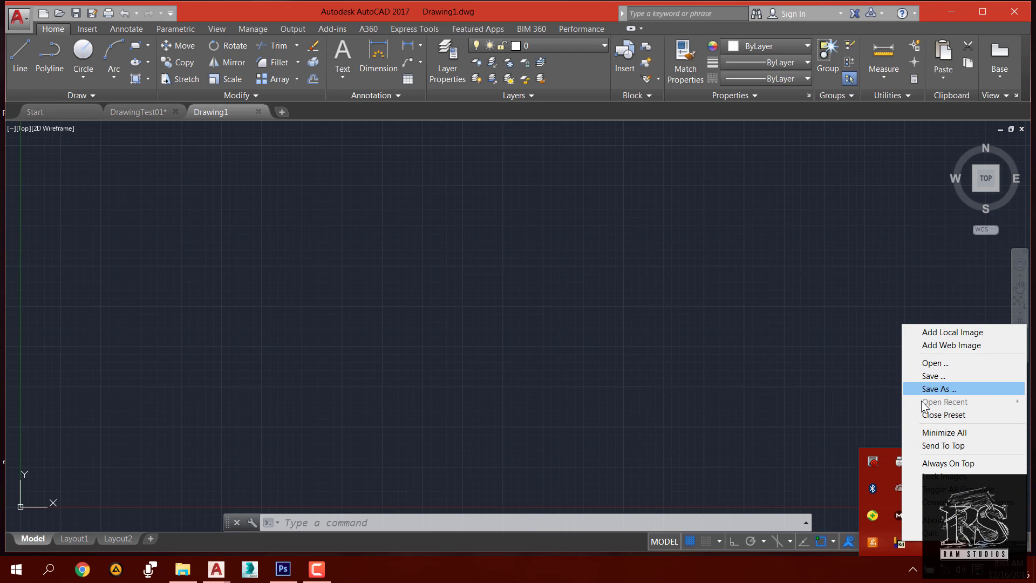
pyautogui.click(927, 363)
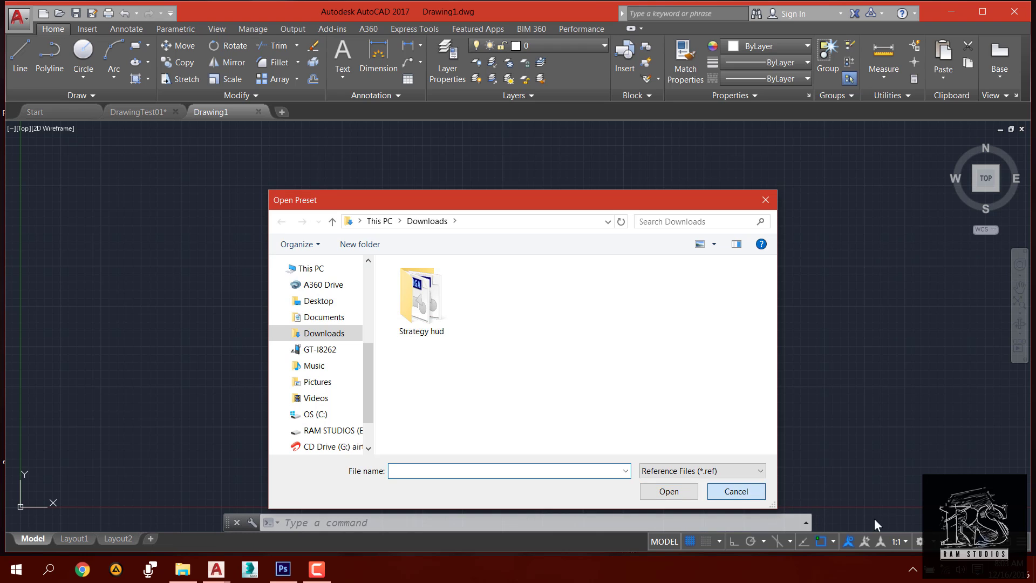
pyautogui.press('Escape')
# - Add exercise_day1_1 from Downloads as a Kuadro local reference image
pyautogui.click(912, 569)
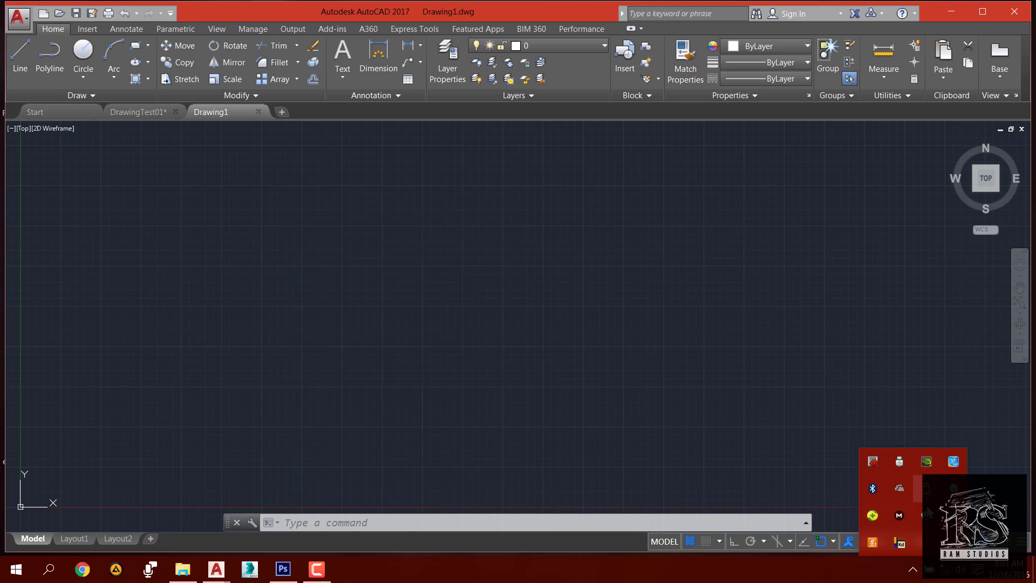
pyautogui.rightClick(894, 543)
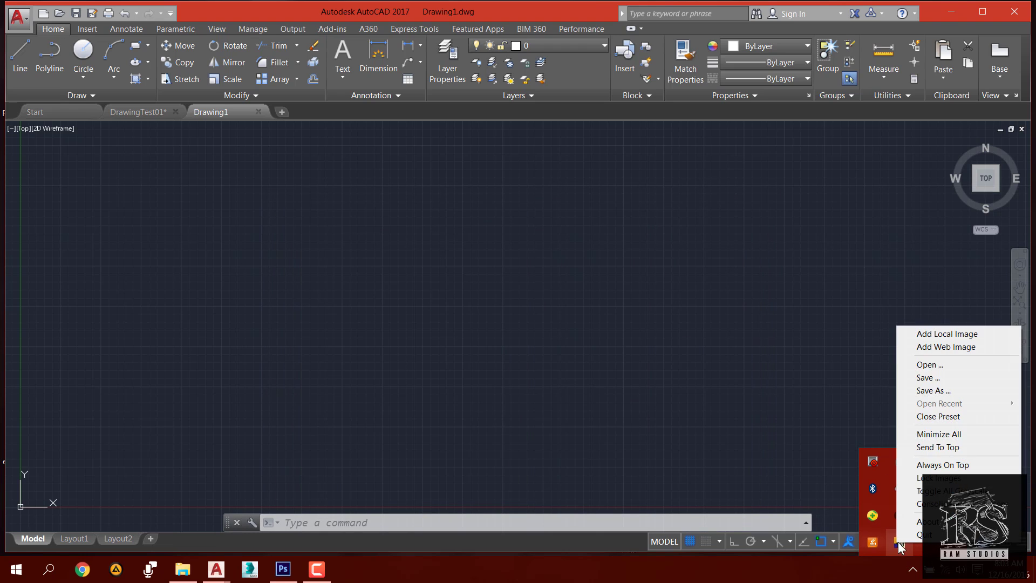
pyautogui.click(928, 335)
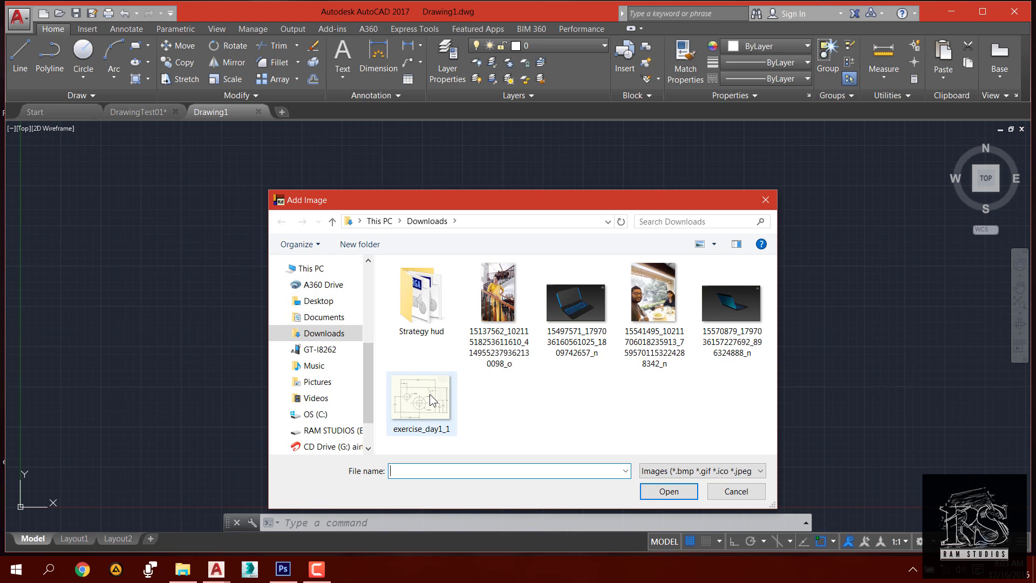
pyautogui.doubleClick(429, 394)
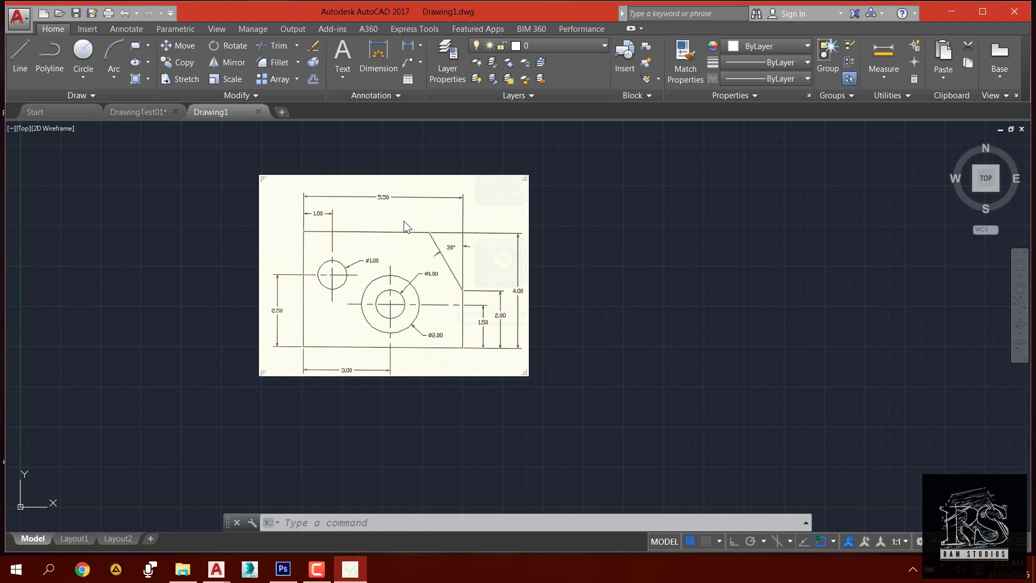
# - Move the reference image to the screen's top-right and enlarge its window
pyautogui.moveTo(403, 225); pyautogui.dragTo(879, 60)
pyautogui.scroll(1, 880, 59)
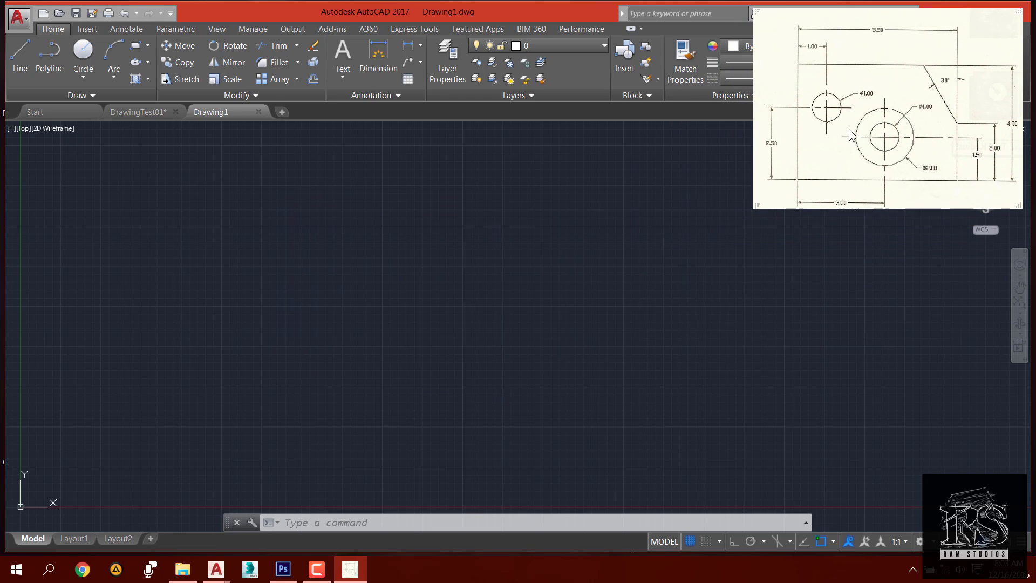
pyautogui.scroll(-1, 847, 136)
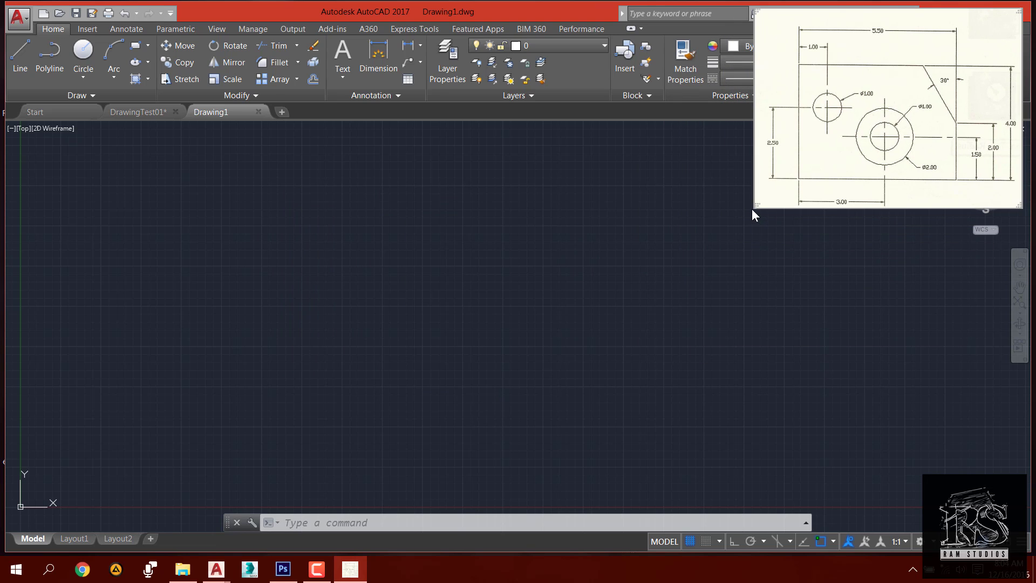
pyautogui.moveTo(752, 209); pyautogui.dragTo(690, 264)
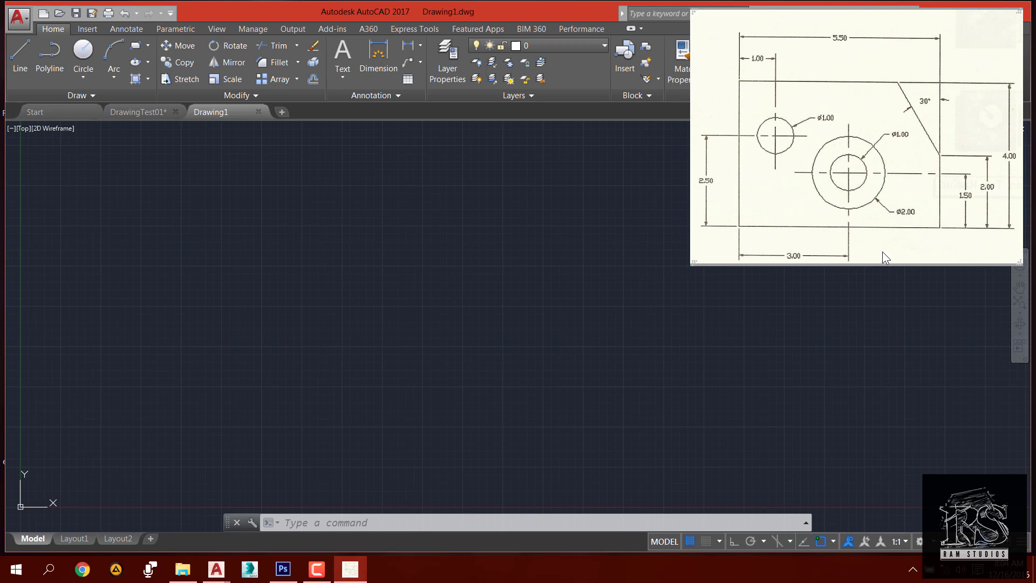
# - Enable Kuadro's Always On Top option and confirm it is ticked
pyautogui.click(912, 569)
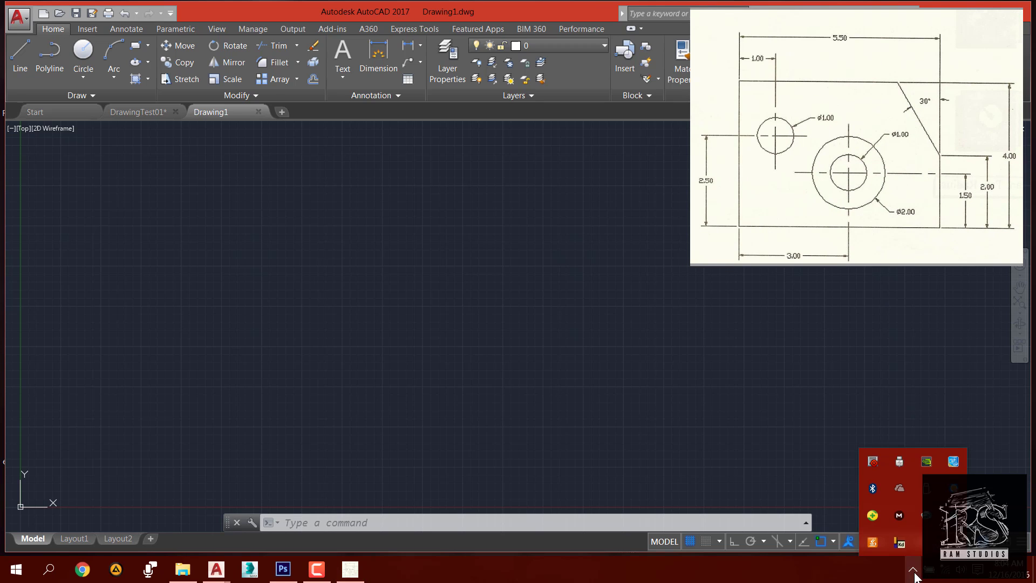
pyautogui.rightClick(897, 543)
pyautogui.click(927, 463)
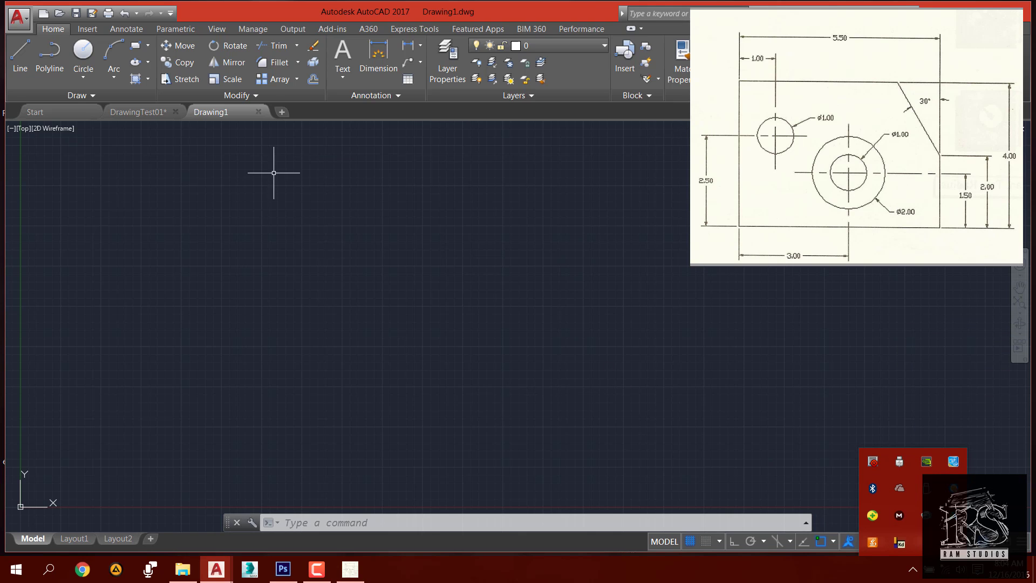
pyautogui.moveTo(384, 296); pyautogui.dragTo(414, 299, button='middle')
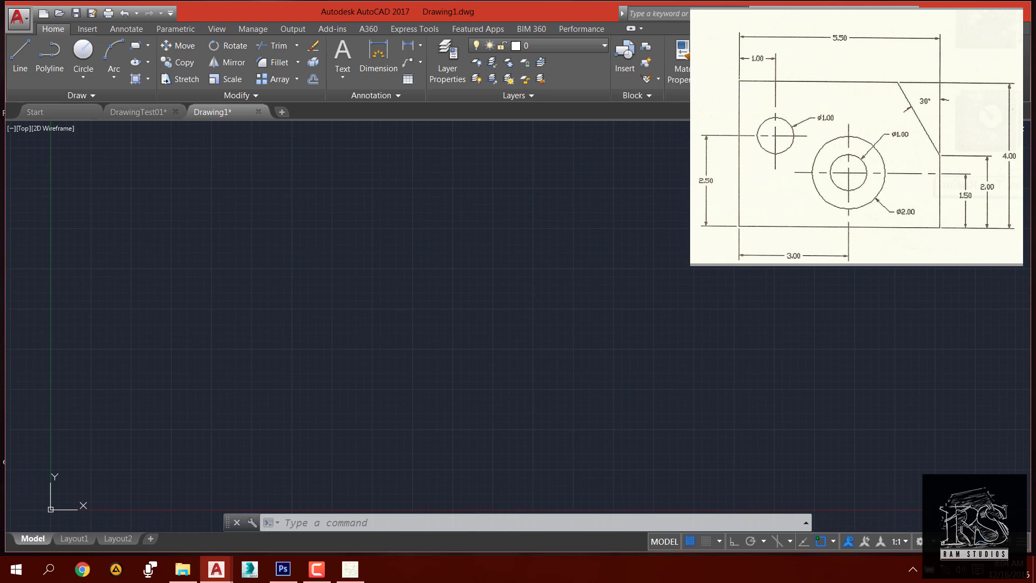
pyautogui.moveTo(515, 331); pyautogui.dragTo(503, 330, button='middle')
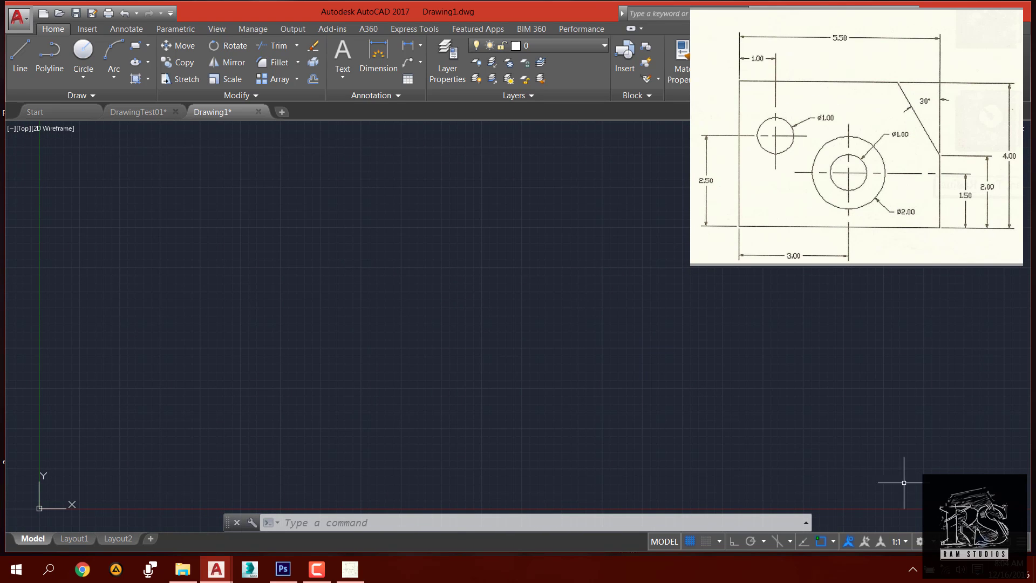
pyautogui.click(912, 570)
pyautogui.rightClick(906, 544)
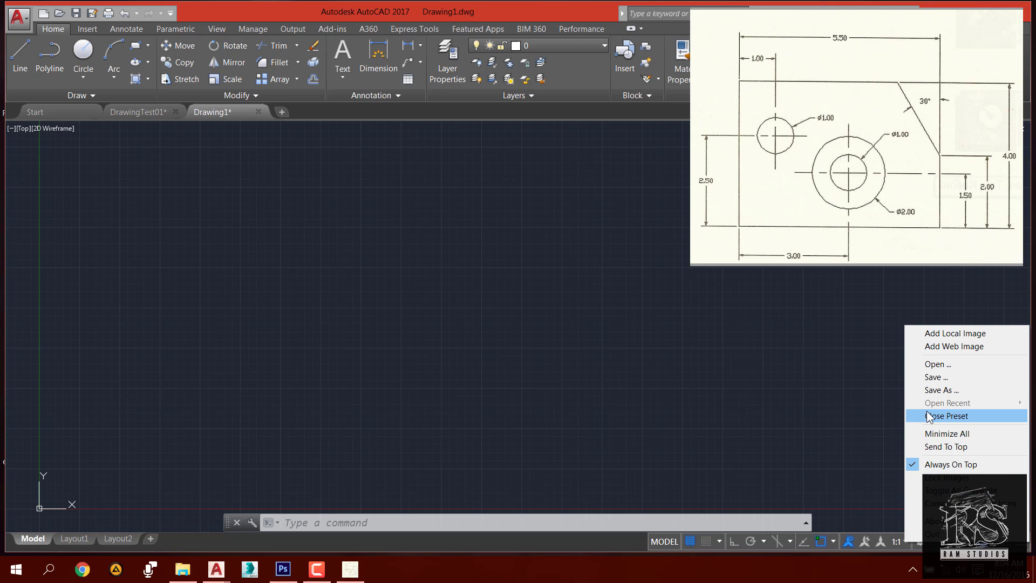
pyautogui.click(912, 569)
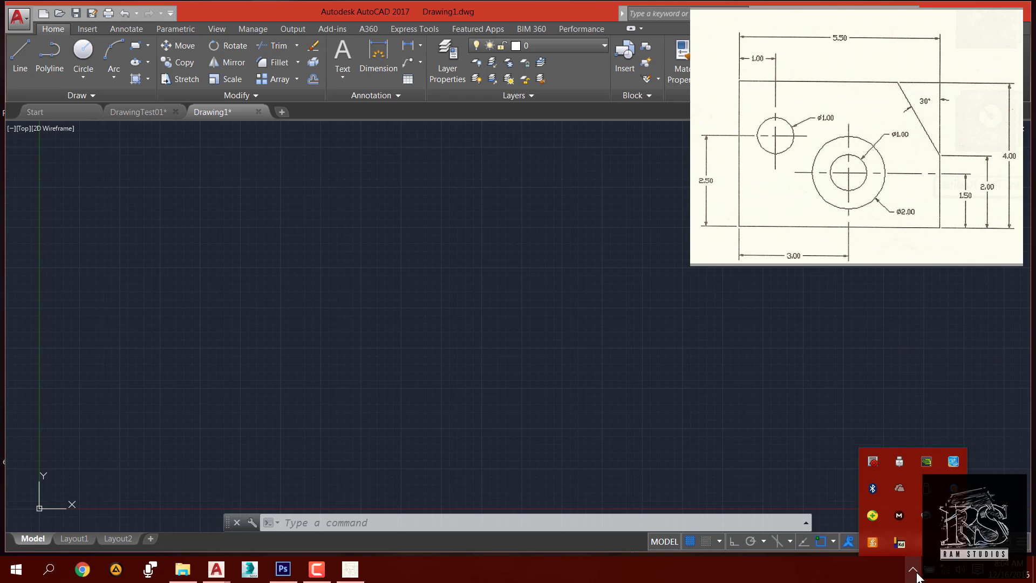
pyautogui.click(873, 576)
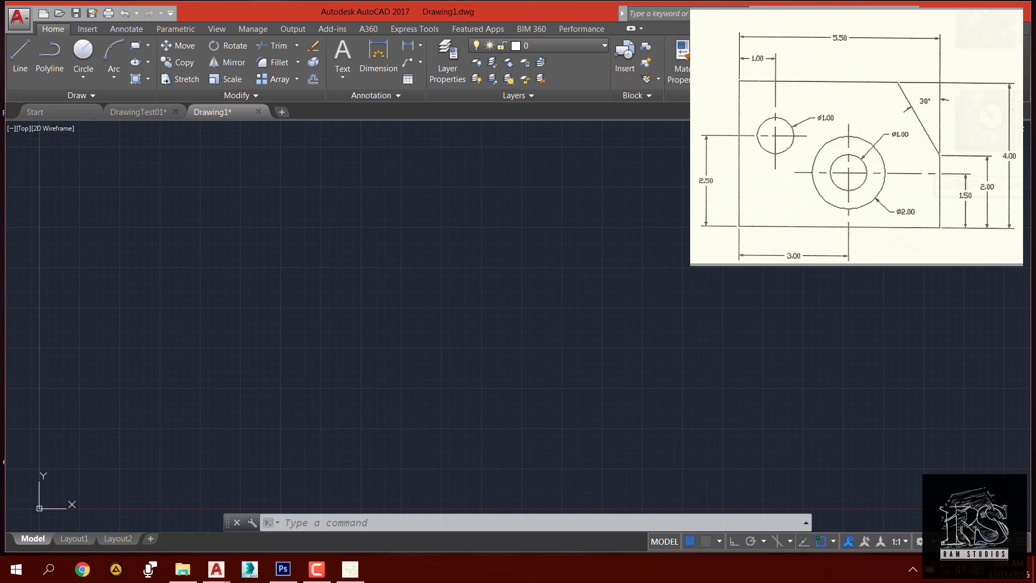
# - Start the LINE command with L in Drawing1 and pan the origin into view
pyautogui.click(325, 417)
pyautogui.write('l')
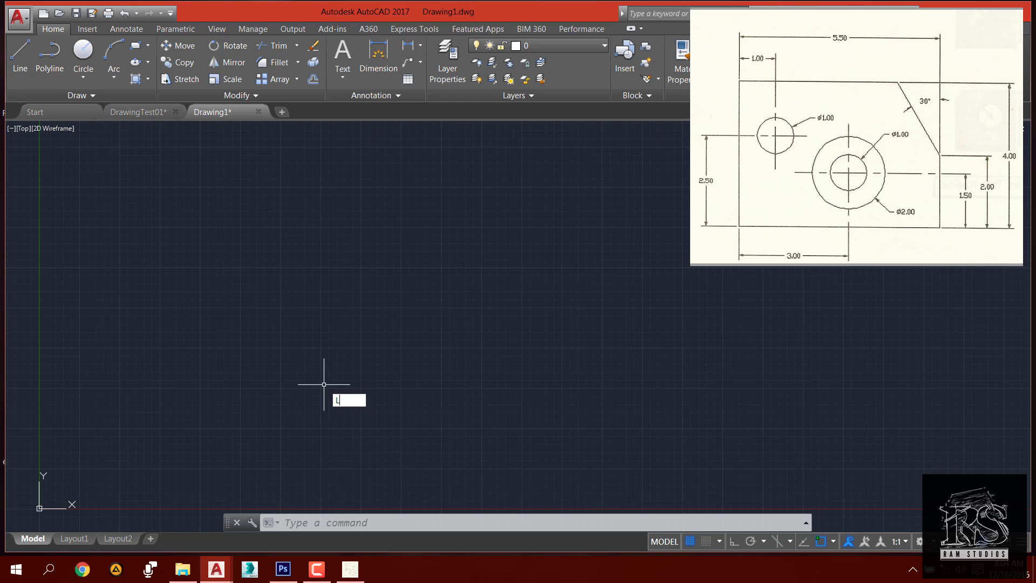
pyautogui.press('Return')
pyautogui.moveTo(337, 378); pyautogui.dragTo(421, 318, button='middle')
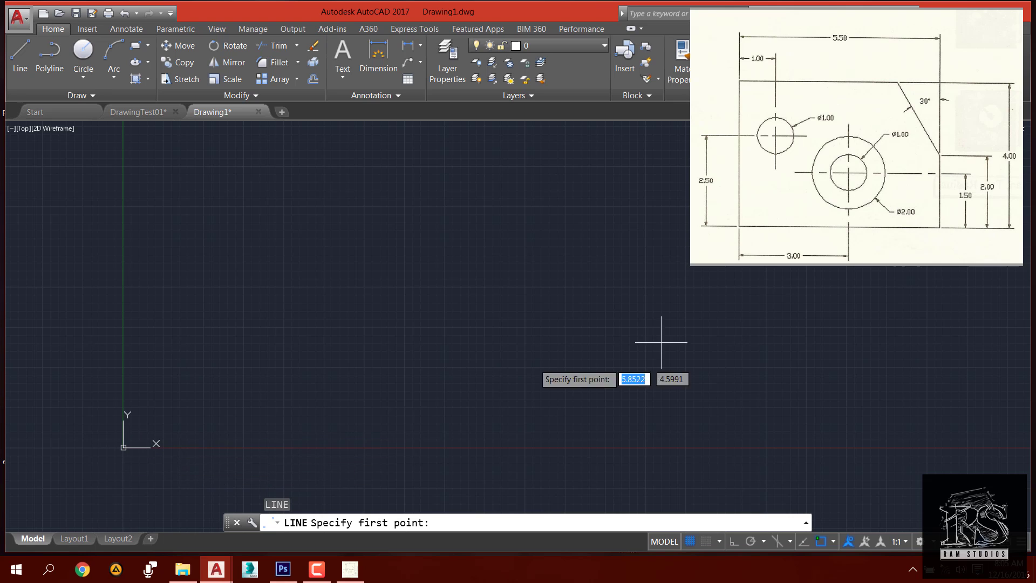
# - Activate the Kuadro reference image window and zoom in on it
pyautogui.click(830, 227)
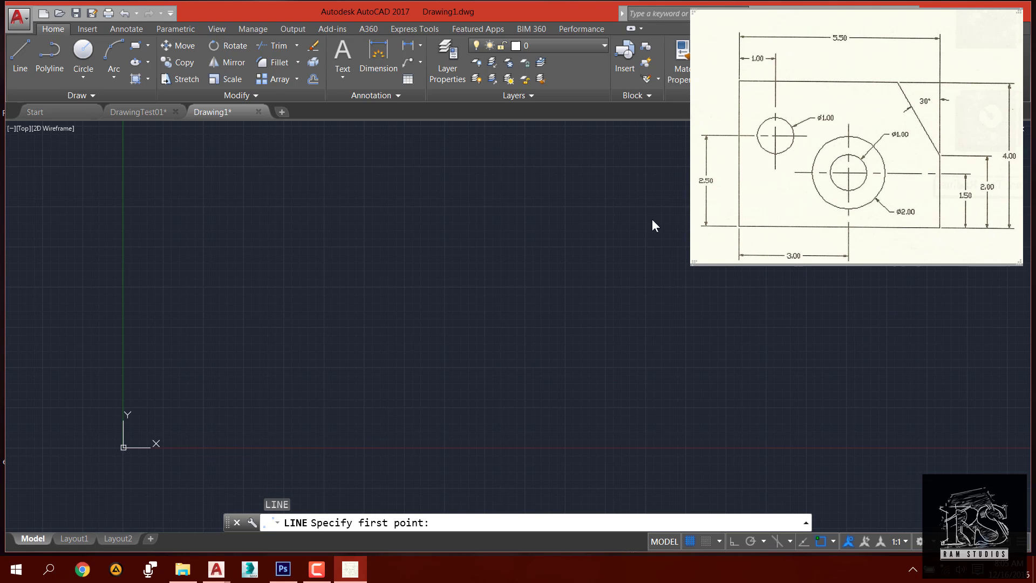
pyautogui.scroll(2, 141, 444)
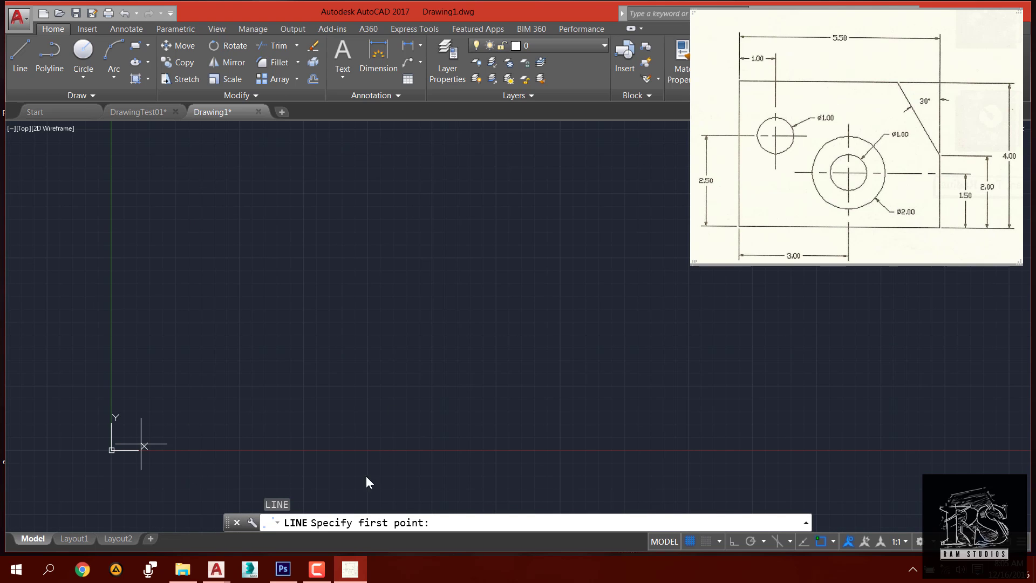
pyautogui.scroll(-4, 221, 423)
pyautogui.scroll(1, 215, 426)
pyautogui.scroll(1, 203, 435)
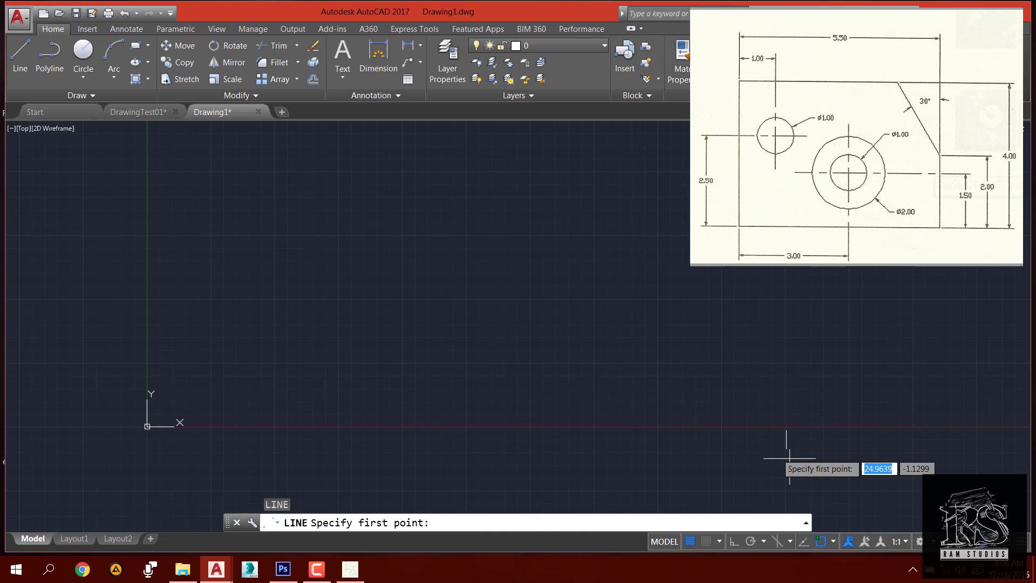
# - Turn on Ortho and start the line at the origin 0,0
pyautogui.click(733, 544)
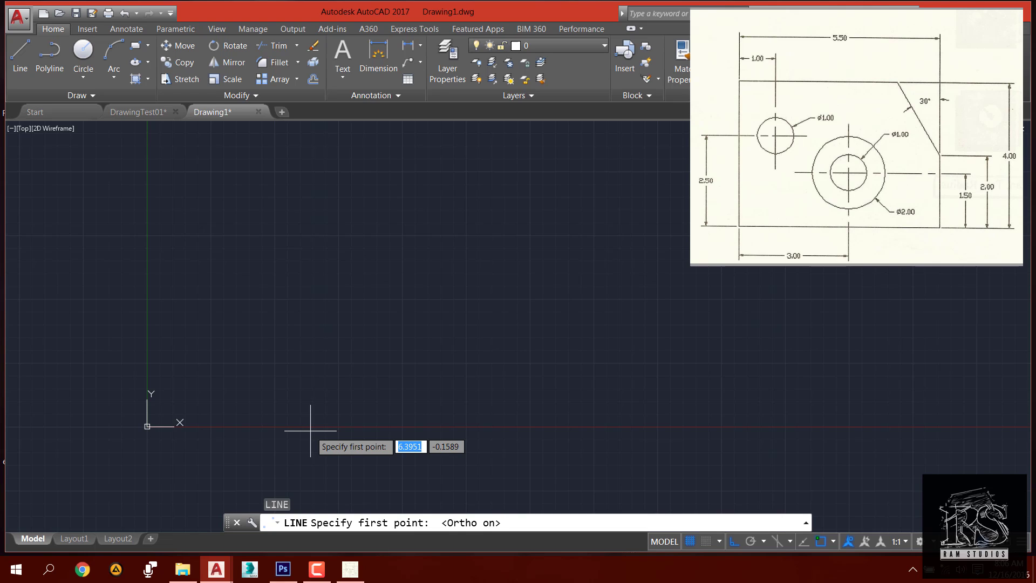
pyautogui.write('0')
pyautogui.press('Tab')
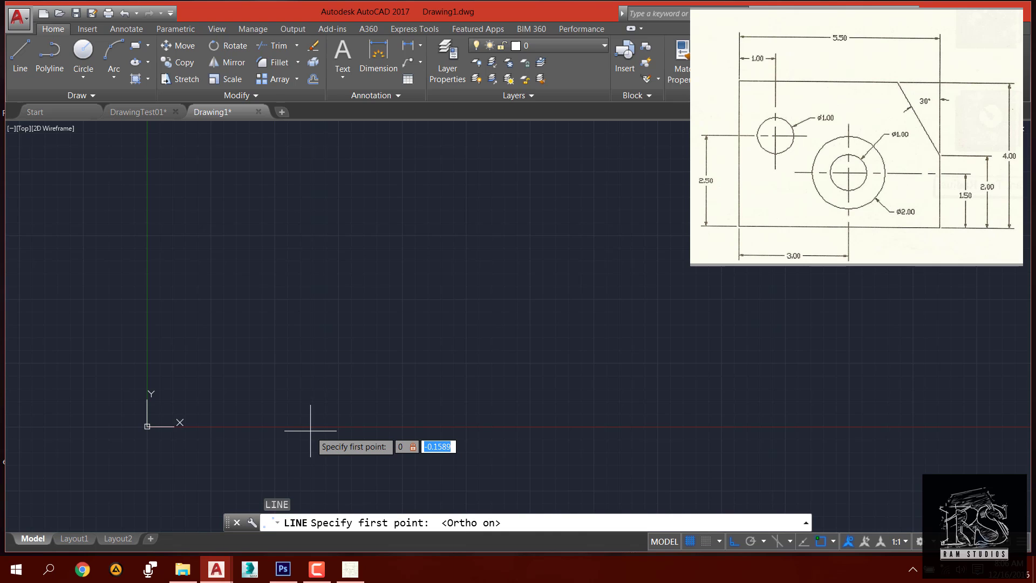
pyautogui.write('0')
pyautogui.press('Return')
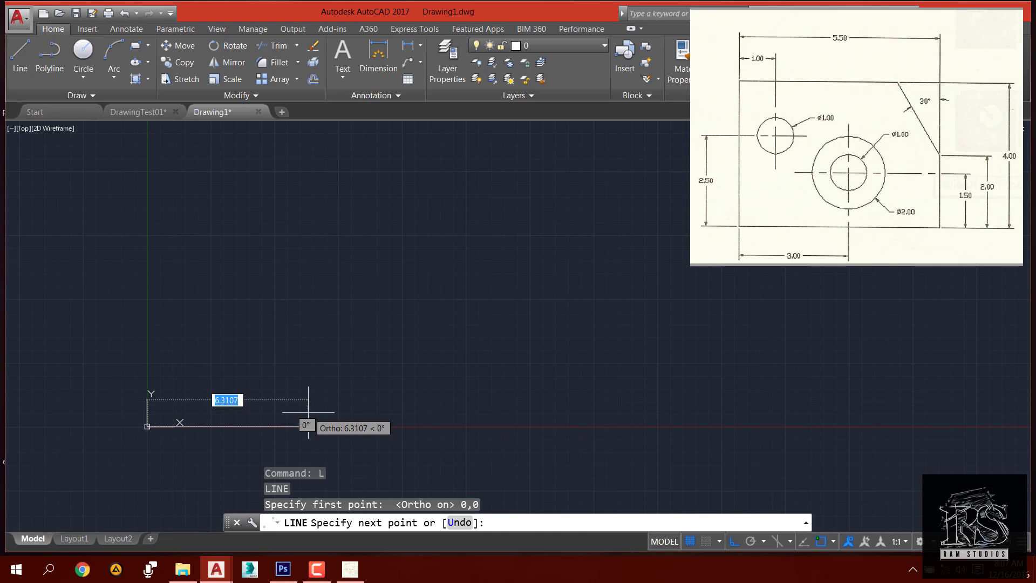
# - Draw the 5.5-unit bottom edge and 2-unit right edge, then end the line
pyautogui.write('5.5')
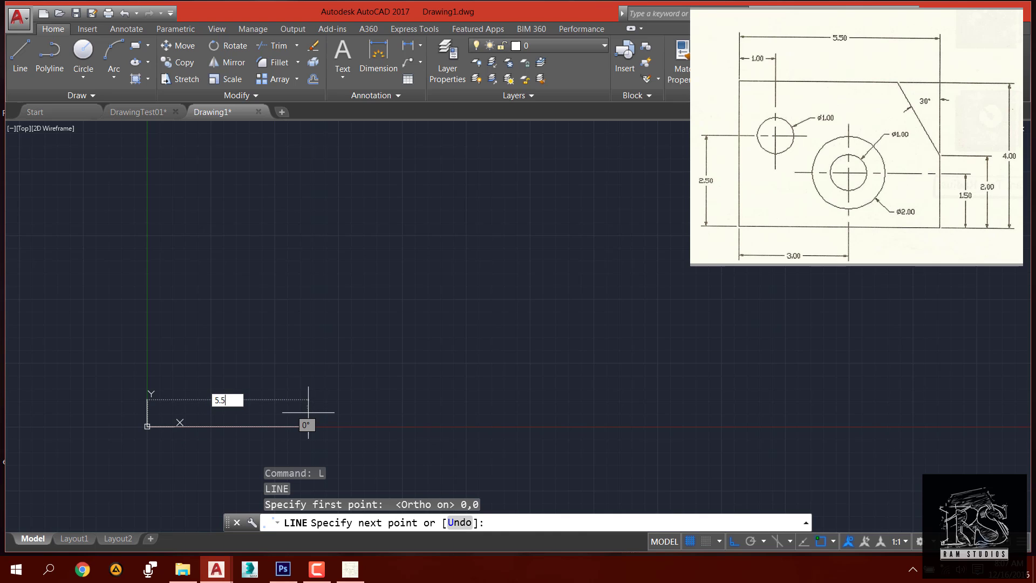
pyautogui.press('Return')
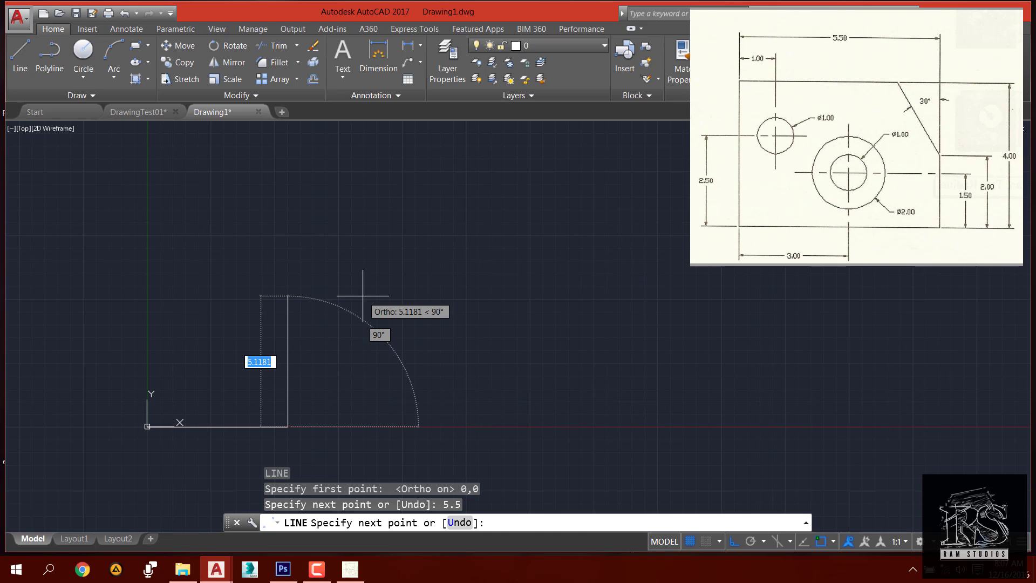
pyautogui.write('2')
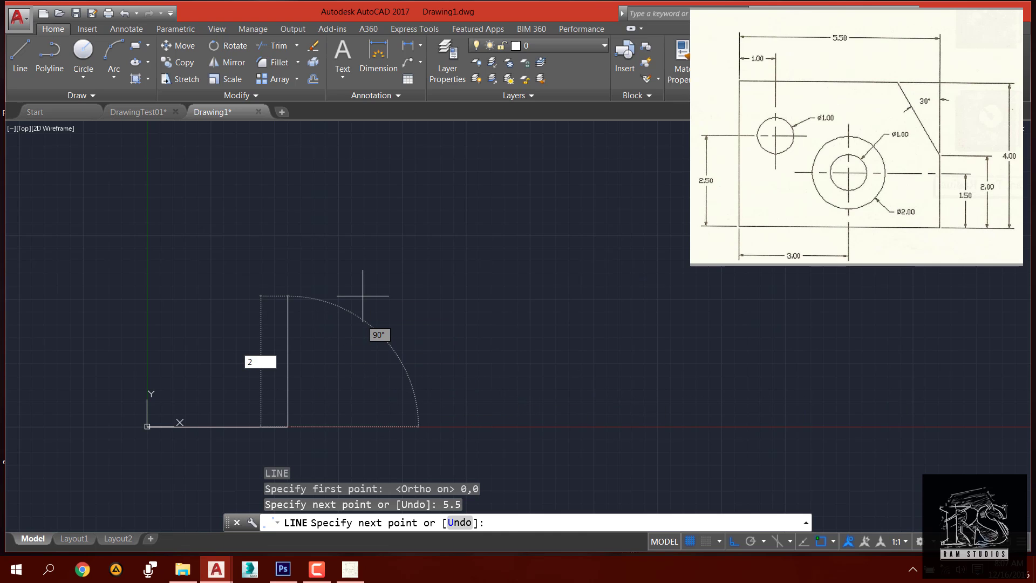
pyautogui.press('Return')
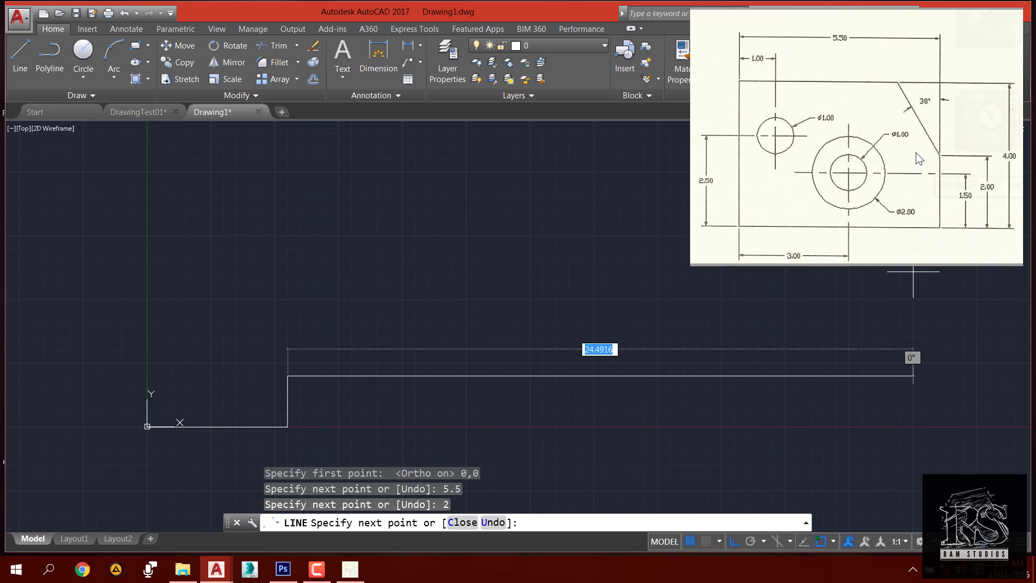
pyautogui.press('Return')
pyautogui.moveTo(300, 340); pyautogui.dragTo(631, 358, button='middle')
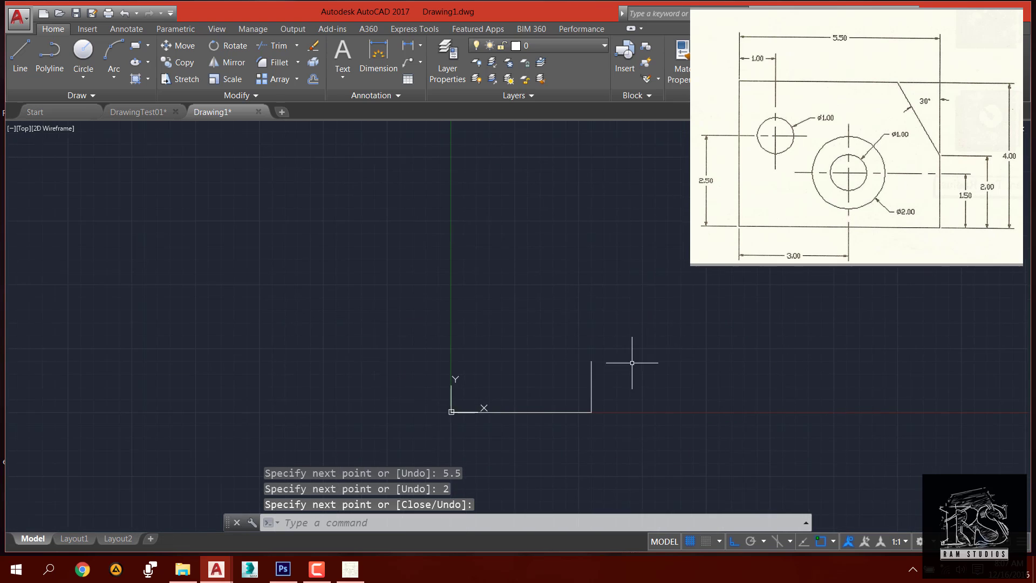
pyautogui.scroll(4, 647, 378)
pyautogui.moveTo(668, 394); pyautogui.dragTo(715, 369, button='middle')
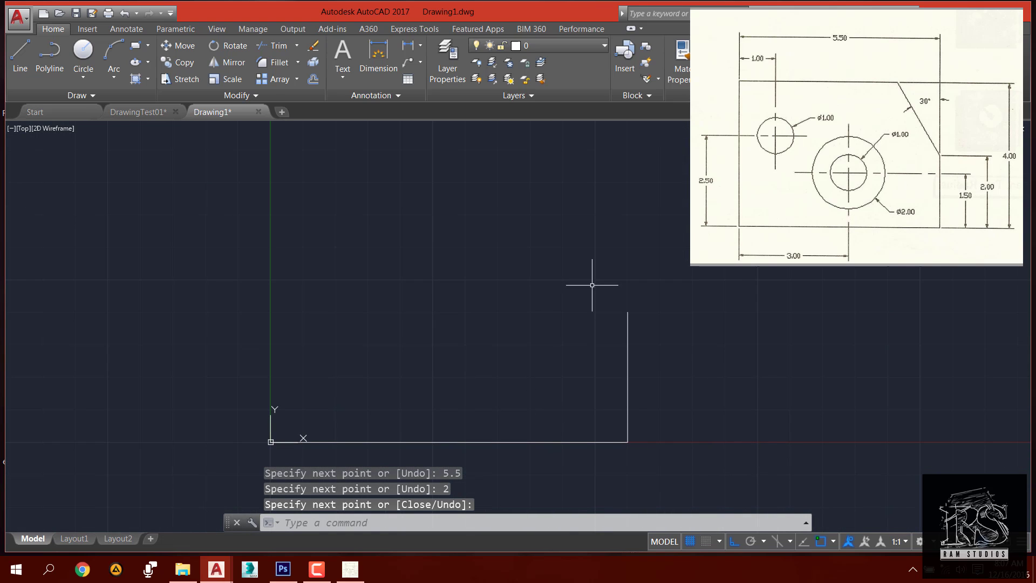
pyautogui.press('Return')
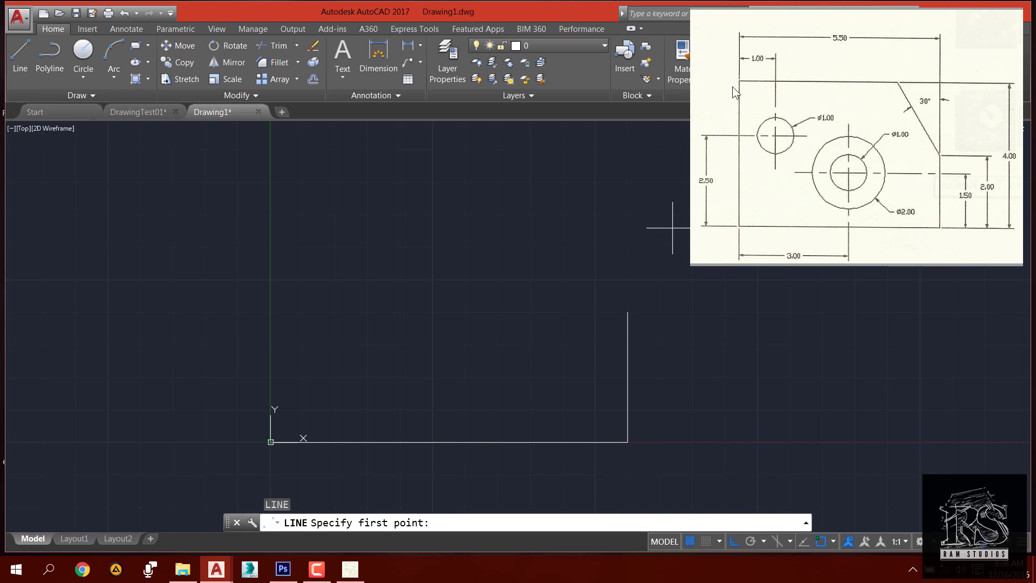
# - Draw a 4-unit vertical left edge rising from the origin
pyautogui.click(271, 442)
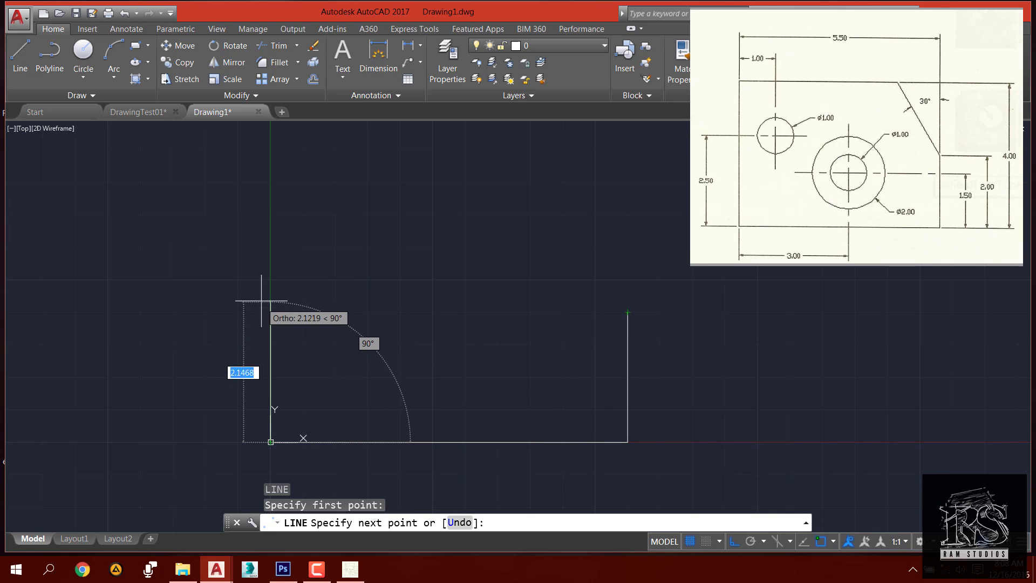
pyautogui.write('4')
pyautogui.press('Return')
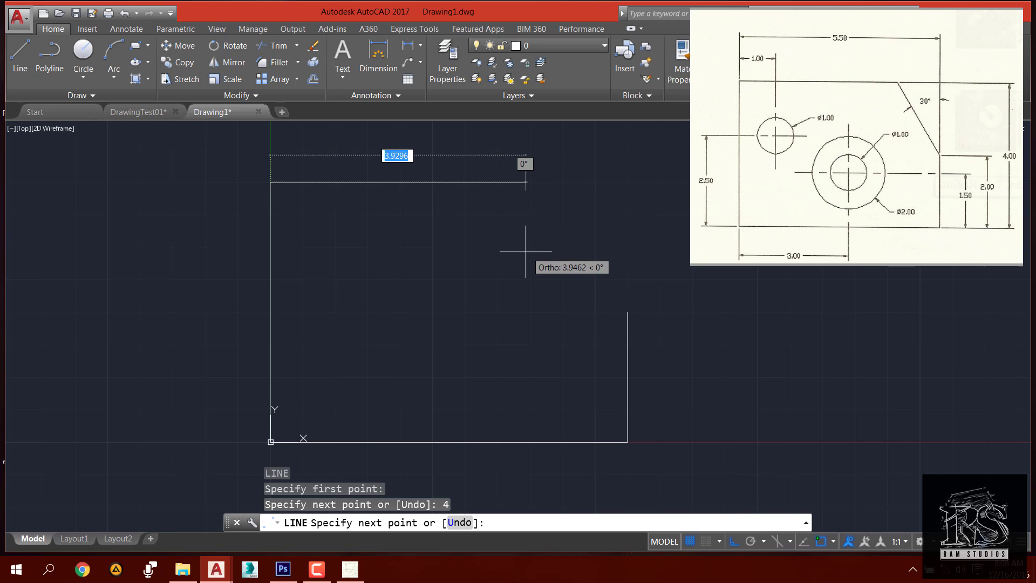
pyautogui.press('Return')
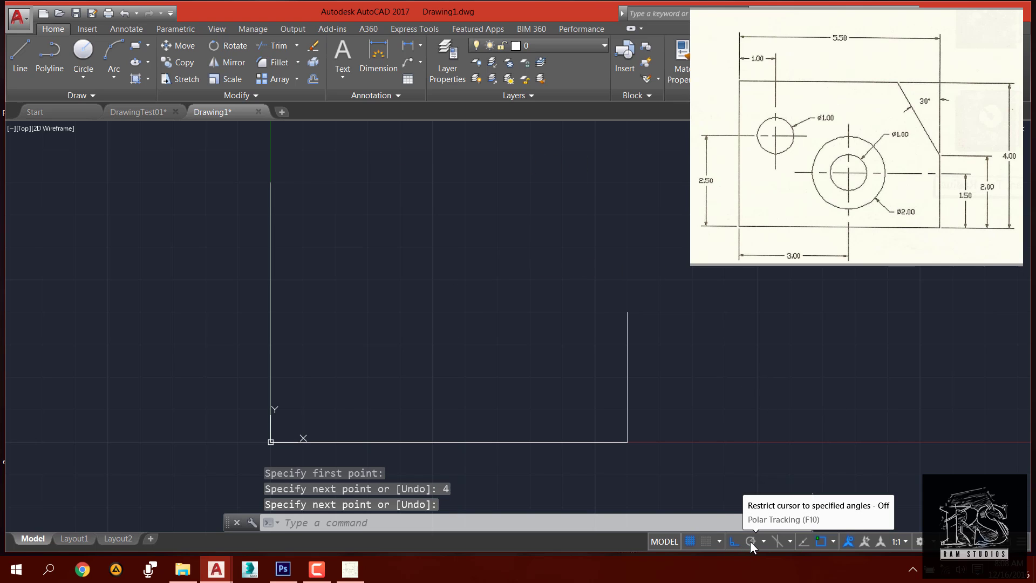
# - Enable polar tracking with 15, 30, 45, 60... degree increments and start LINE
pyautogui.click(750, 539)
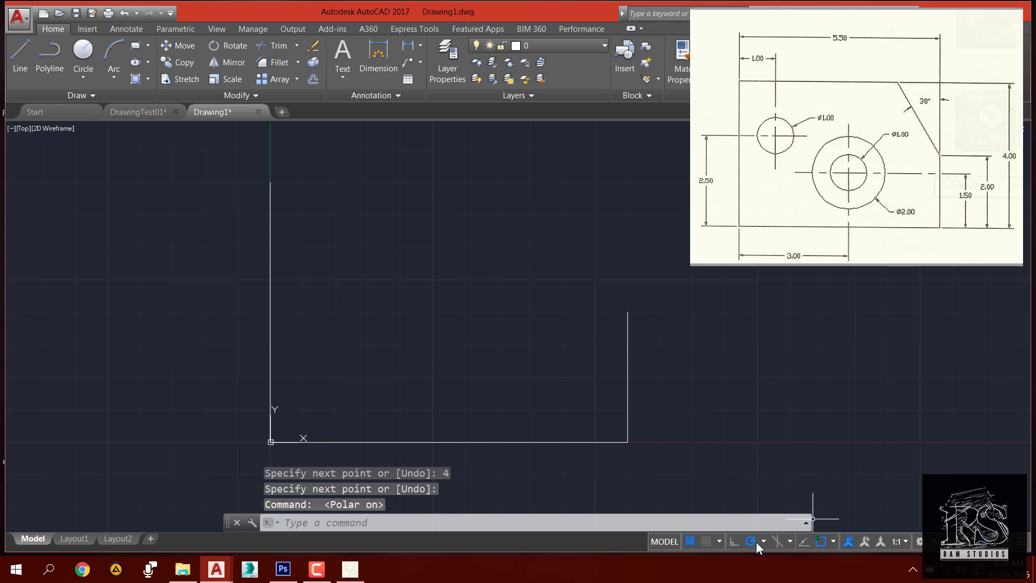
pyautogui.click(763, 540)
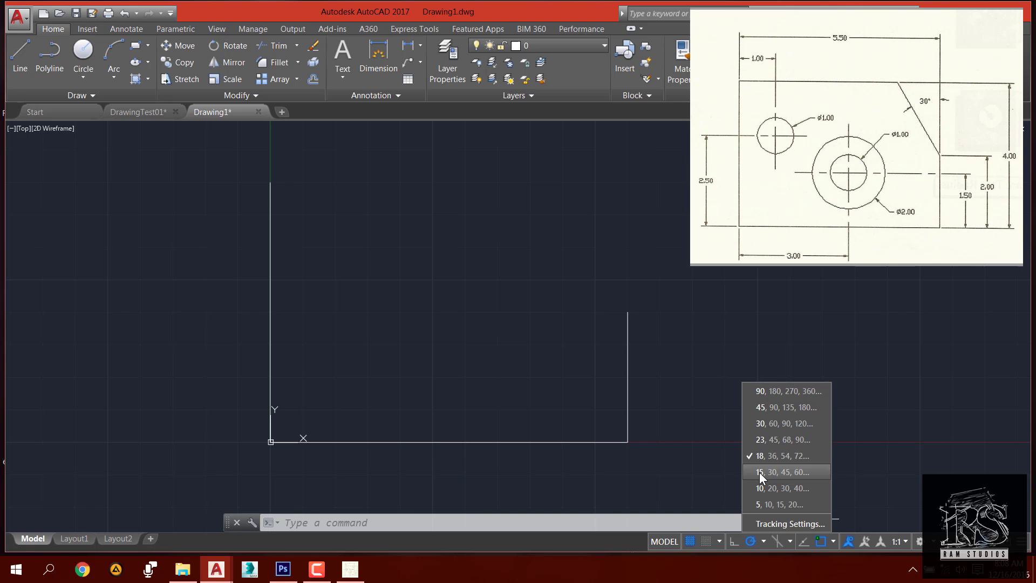
pyautogui.click(759, 471)
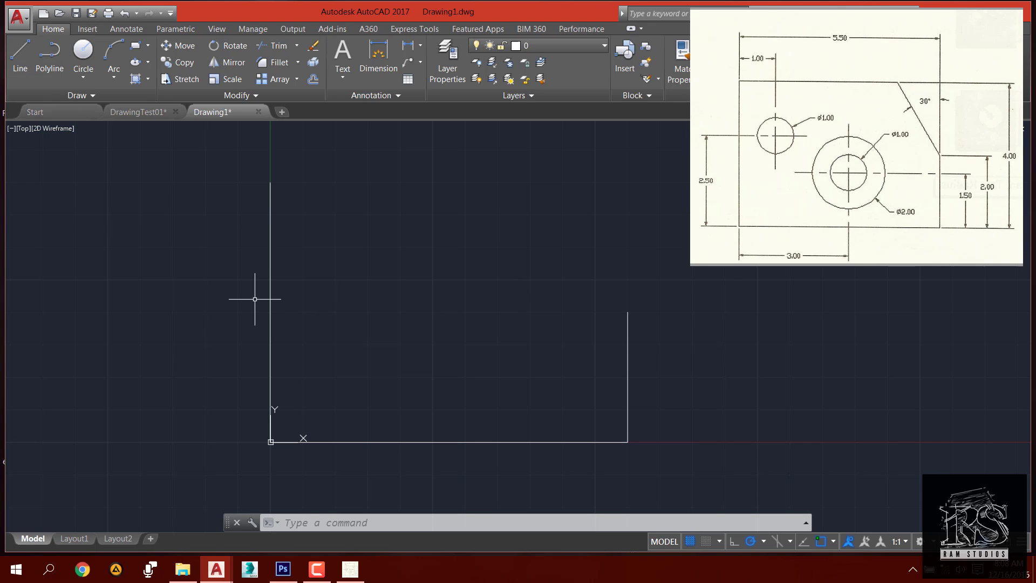
pyautogui.write('l')
pyautogui.press('Return')
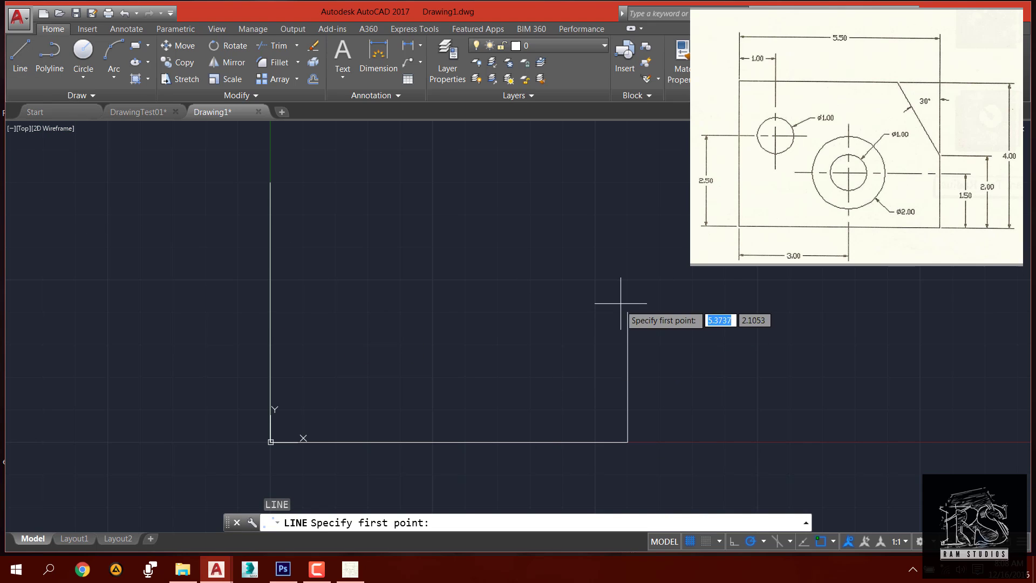
# - Draw the 120° angled edge from the right side's top, then the top edge to the left side
pyautogui.click(628, 312)
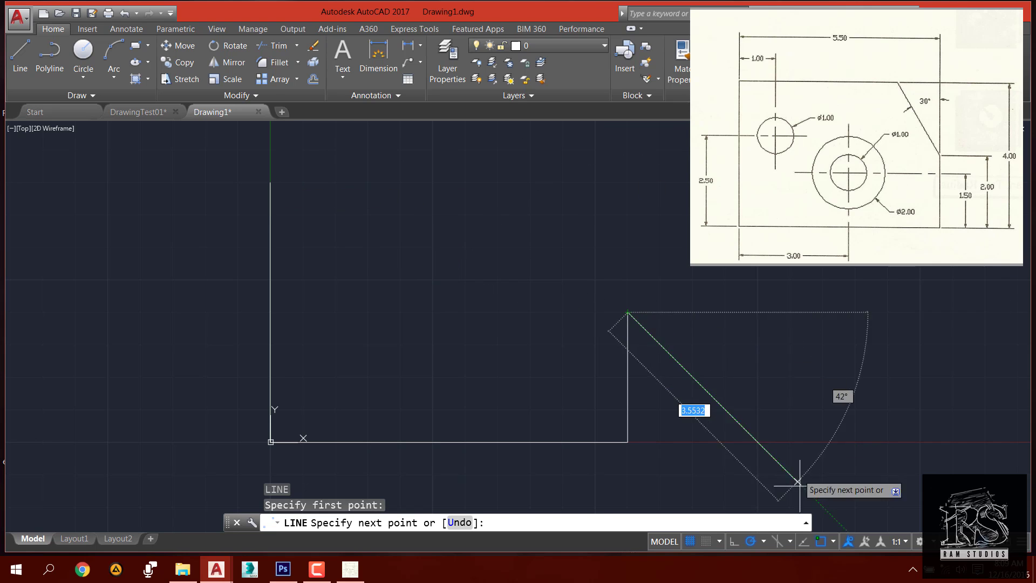
pyautogui.click(805, 541)
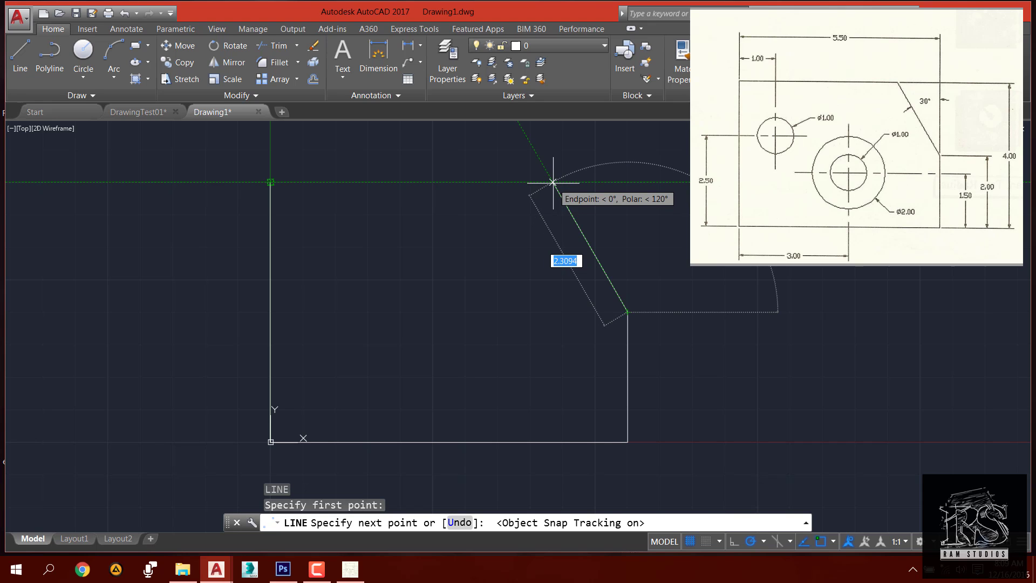
pyautogui.click(553, 183)
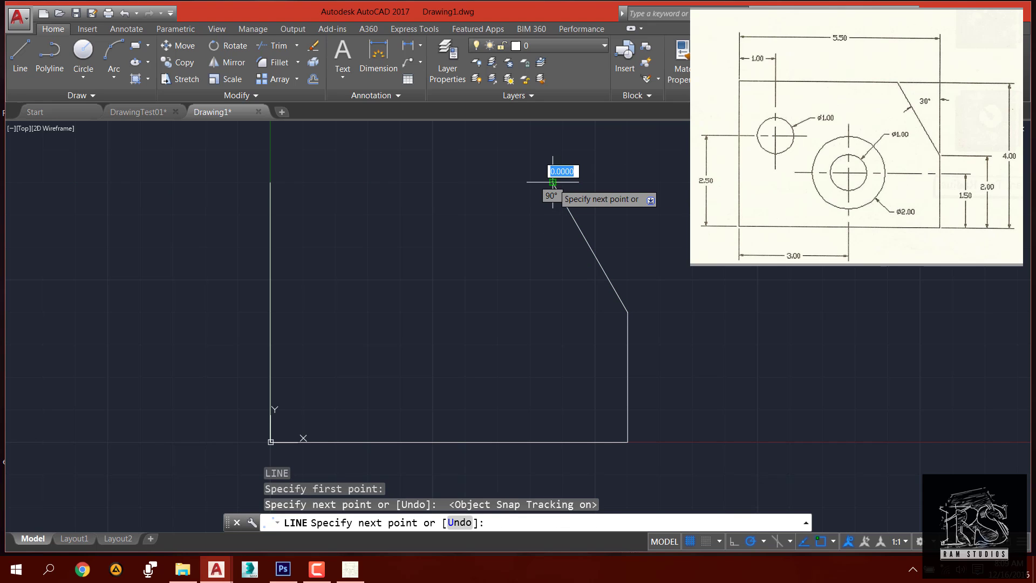
pyautogui.click(271, 182)
pyautogui.press('Return')
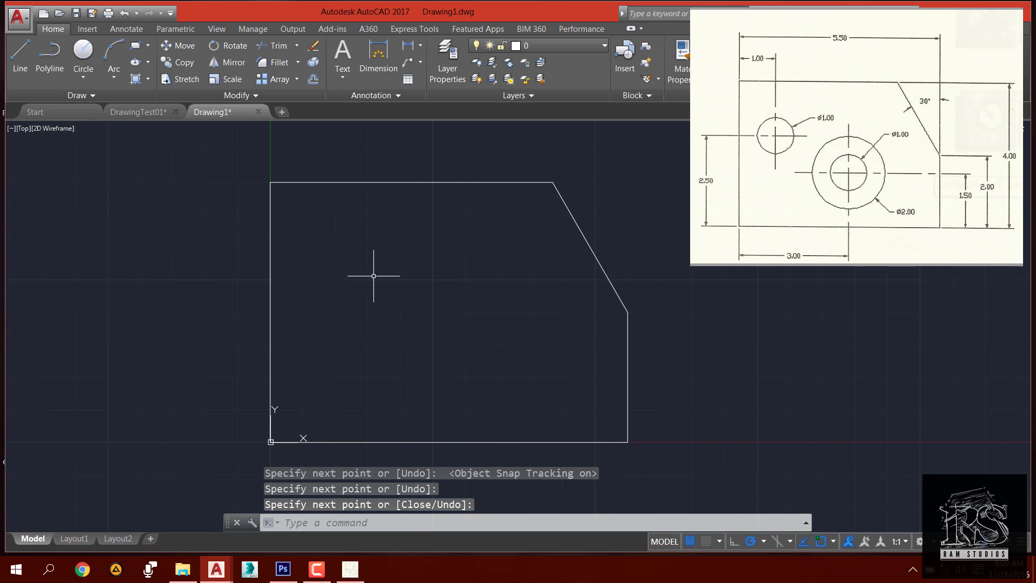
pyautogui.moveTo(562, 332); pyautogui.dragTo(506, 326, button='middle')
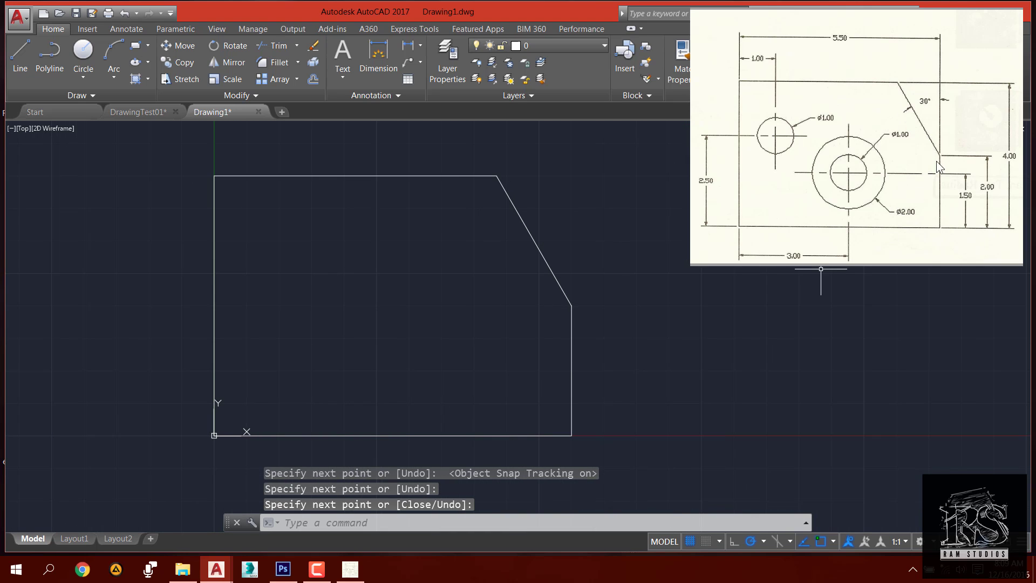
pyautogui.moveTo(434, 276)
pyautogui.mouseDown(button='middle')
pyautogui.moveTo(507, 270)
pyautogui.moveTo(442, 308)
pyautogui.moveTo(439, 301)
pyautogui.mouseUp(button='middle')
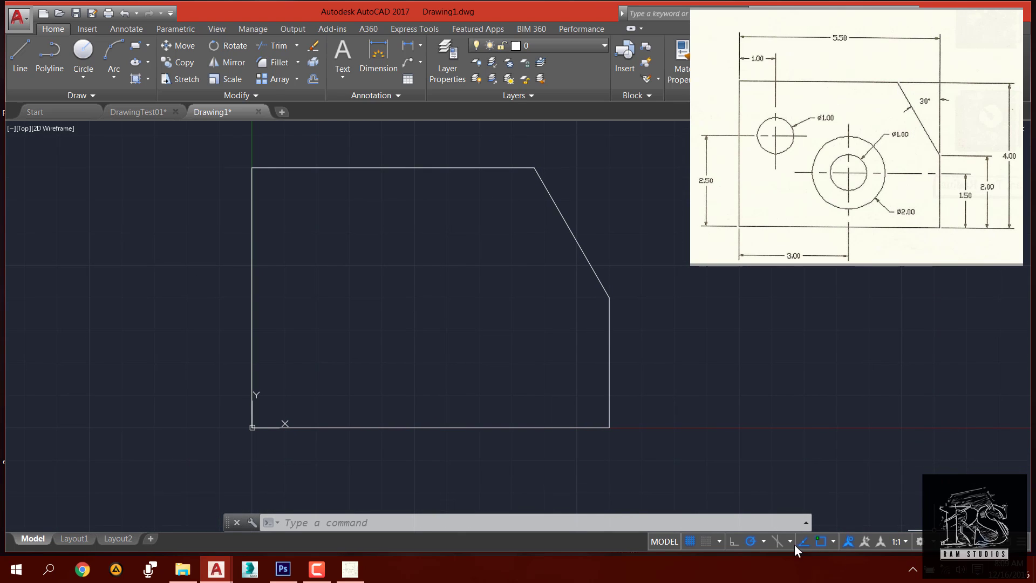
pyautogui.click(803, 543)
pyautogui.click(803, 546)
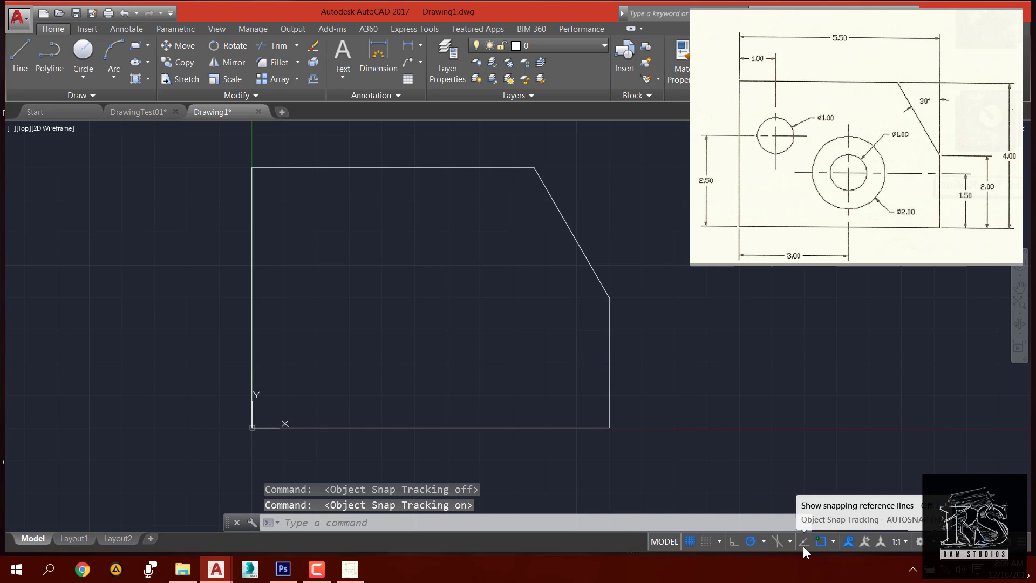
pyautogui.moveTo(675, 347); pyautogui.dragTo(658, 372, button='middle')
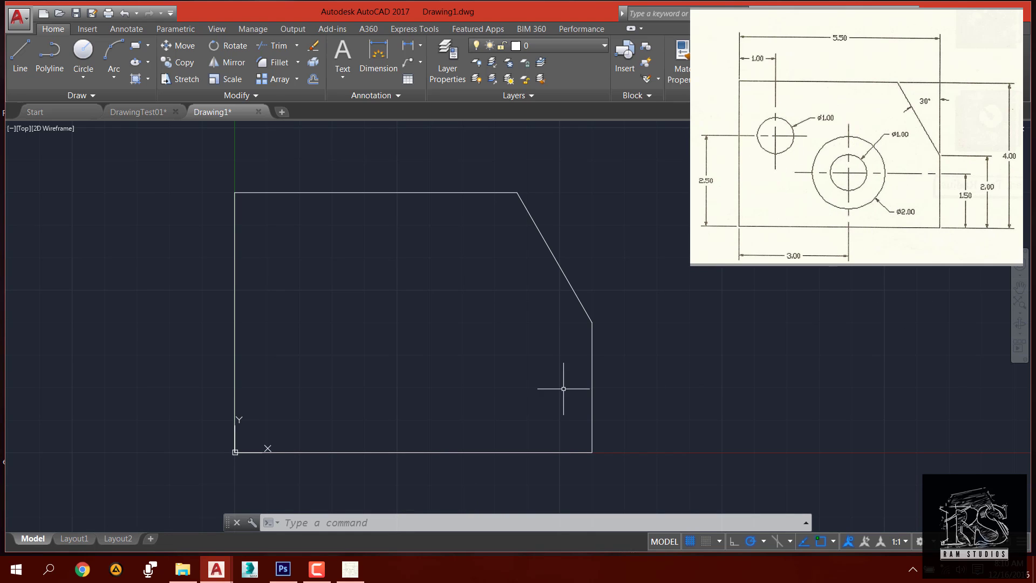
pyautogui.scroll(2, 647, 402)
pyautogui.scroll(-2, 746, 416)
pyautogui.scroll(2, 746, 416)
pyautogui.scroll(-2, 705, 423)
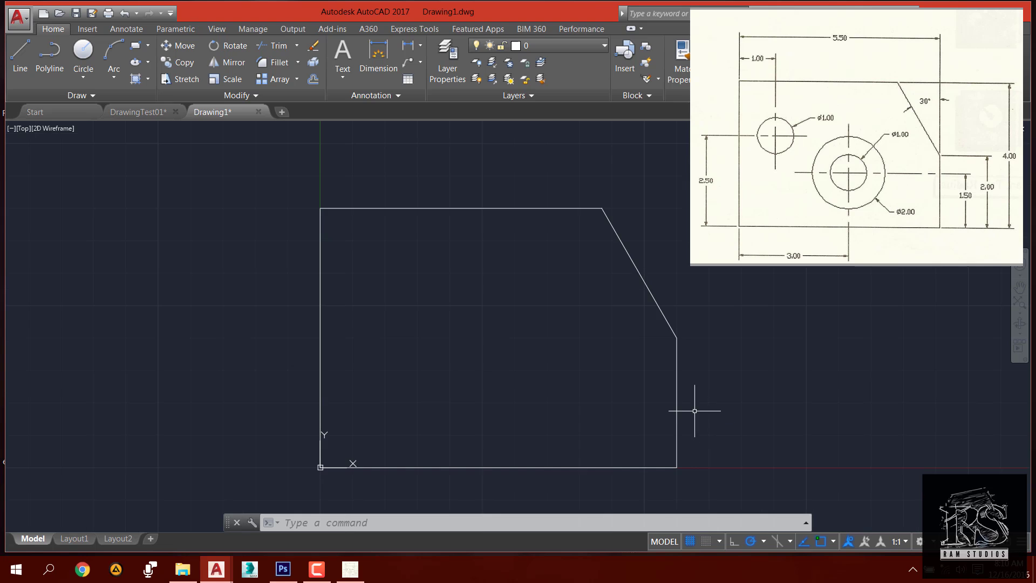
pyautogui.moveTo(695, 411)
pyautogui.mouseDown(button='middle')
pyautogui.moveTo(730, 419)
pyautogui.moveTo(694, 419)
pyautogui.mouseUp(button='middle')
pyautogui.scroll(2, 694, 421)
pyautogui.scroll(-2, 699, 420)
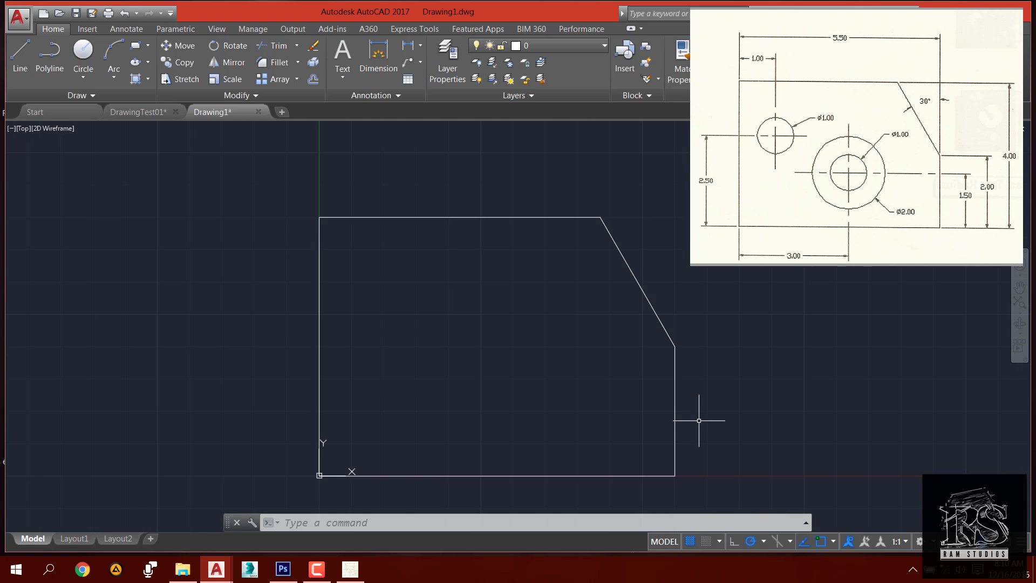
pyautogui.scroll(2, 699, 421)
pyautogui.scroll(-2, 696, 422)
pyautogui.scroll(2, 697, 424)
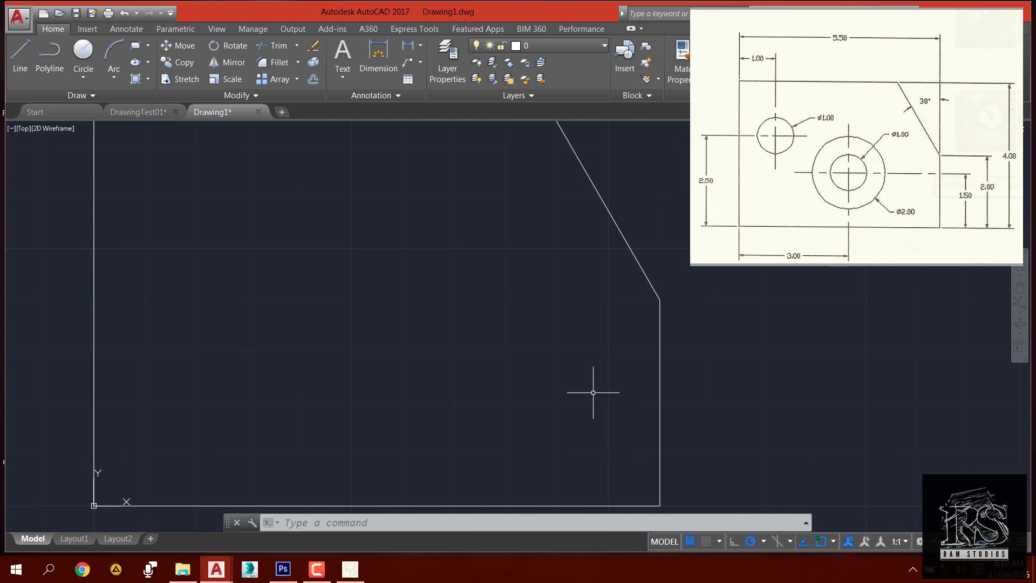
pyautogui.scroll(-2, 647, 405)
pyautogui.scroll(2, 687, 415)
pyautogui.scroll(-2, 687, 415)
pyautogui.scroll(2, 687, 416)
pyautogui.scroll(-2, 688, 414)
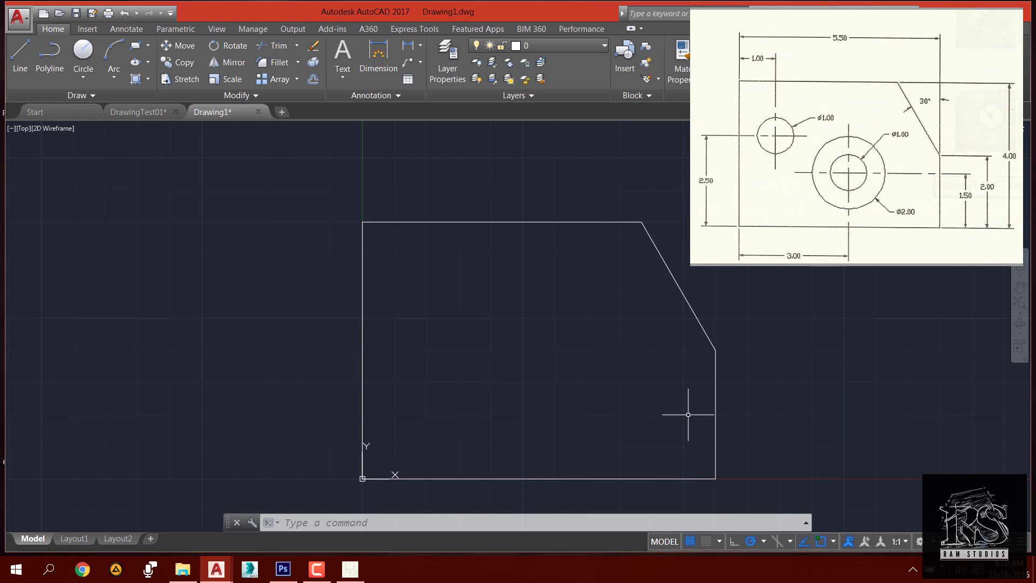
pyautogui.scroll(2, 688, 414)
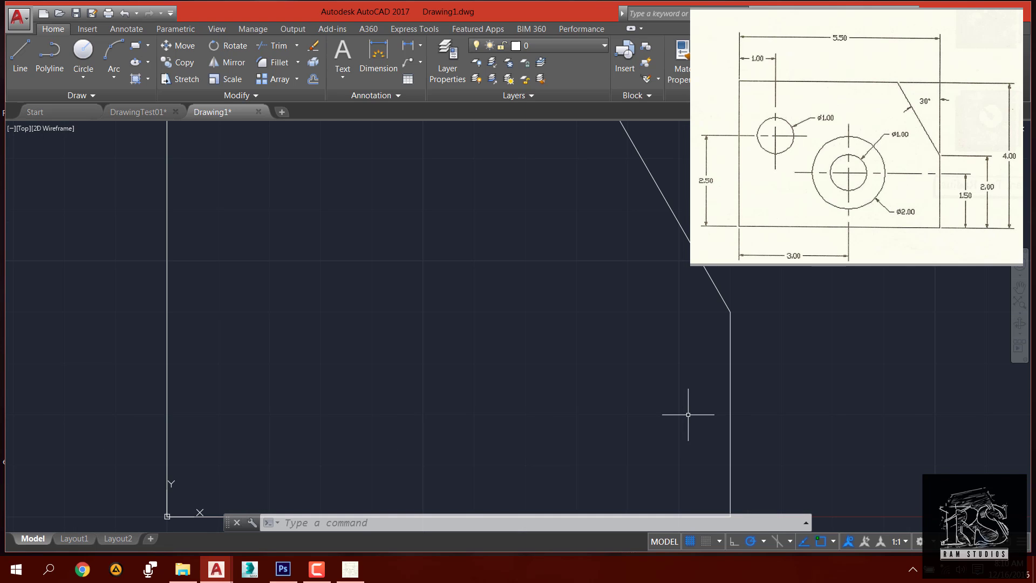
pyautogui.scroll(-2, 666, 394)
pyautogui.moveTo(665, 393); pyautogui.dragTo(600, 386, button='middle')
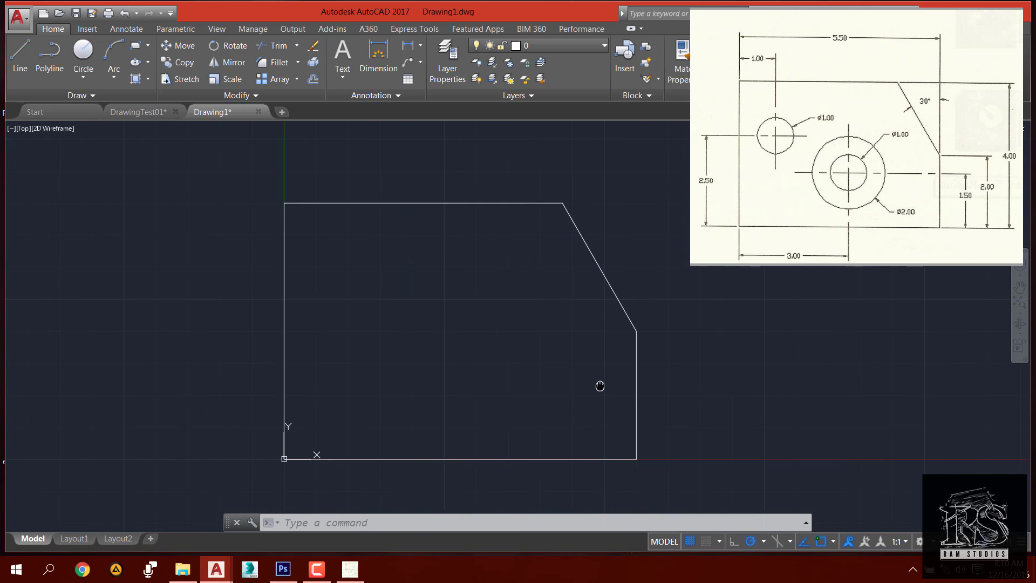
pyautogui.scroll(2, 537, 384)
pyautogui.scroll(-2, 537, 384)
pyautogui.scroll(2, 537, 384)
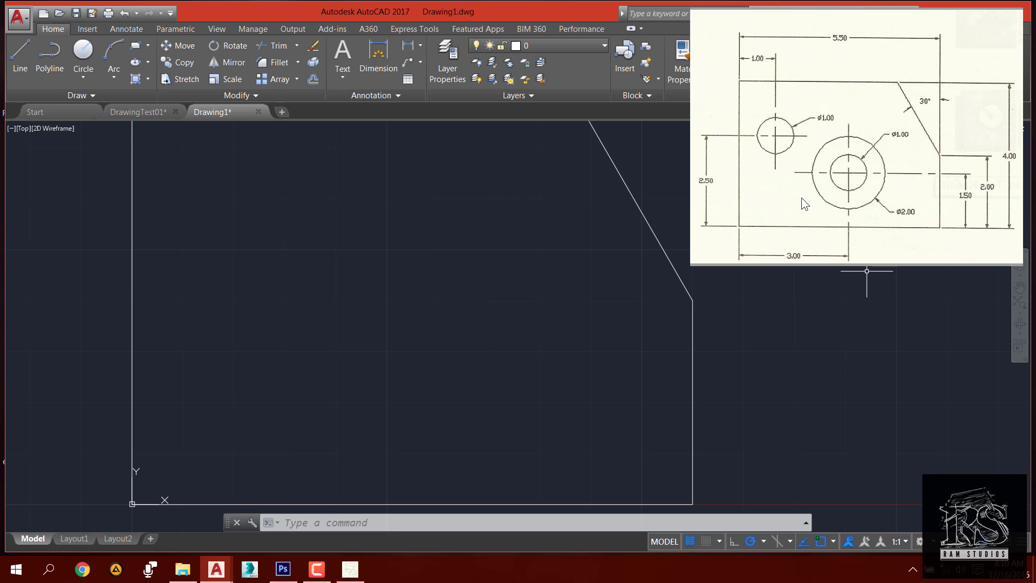
pyautogui.scroll(-1, 749, 248)
pyautogui.scroll(-2, 592, 311)
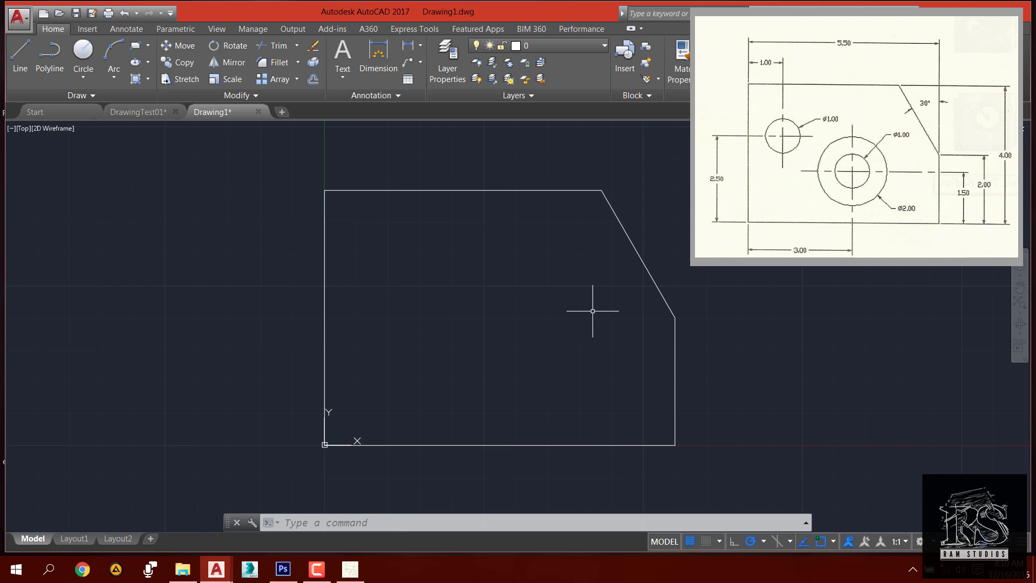
pyautogui.moveTo(592, 310); pyautogui.dragTo(576, 308, button='middle')
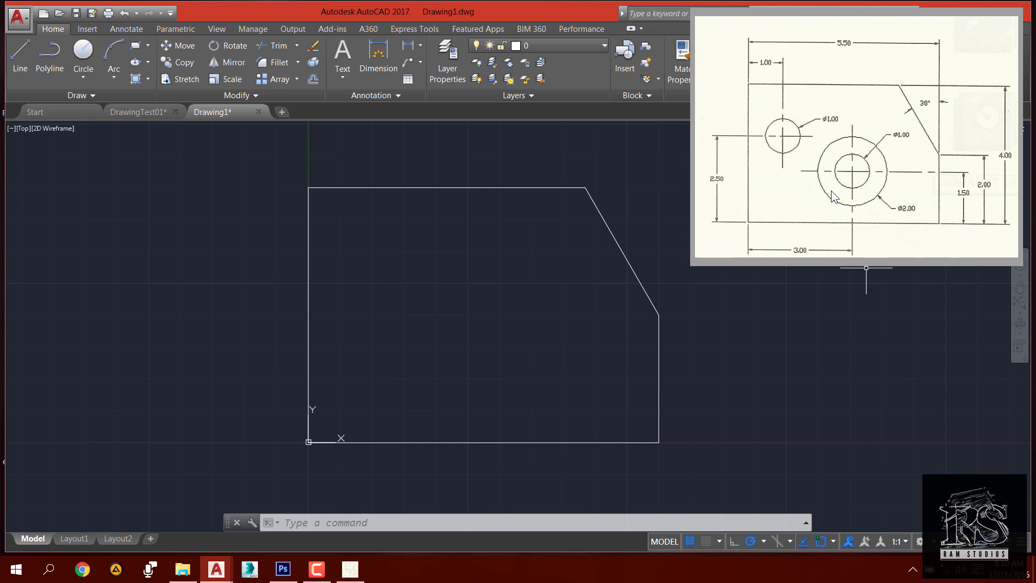
pyautogui.scroll(2, 370, 298)
pyautogui.scroll(-2, 490, 329)
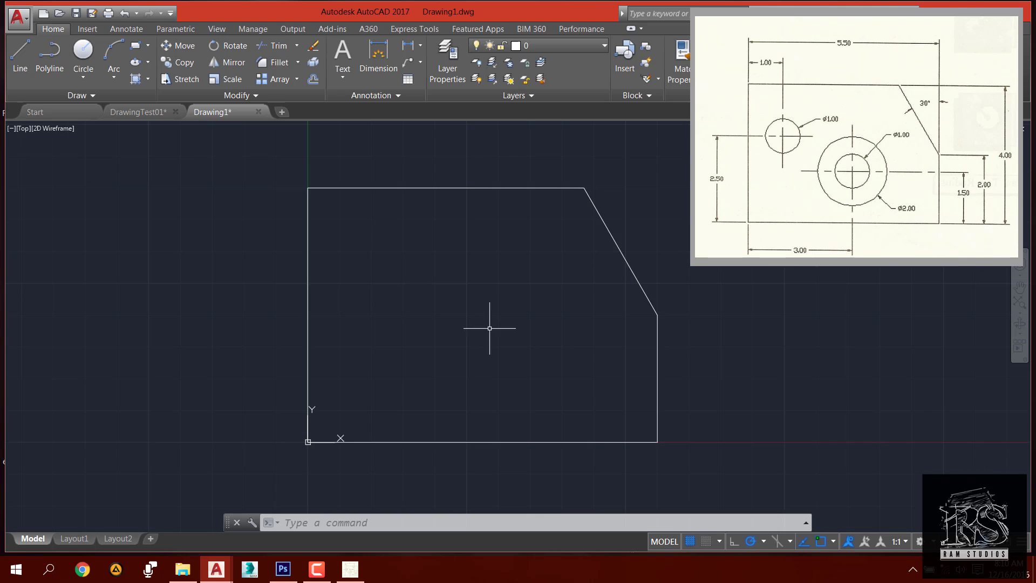
pyautogui.moveTo(490, 328); pyautogui.dragTo(543, 342, button='middle')
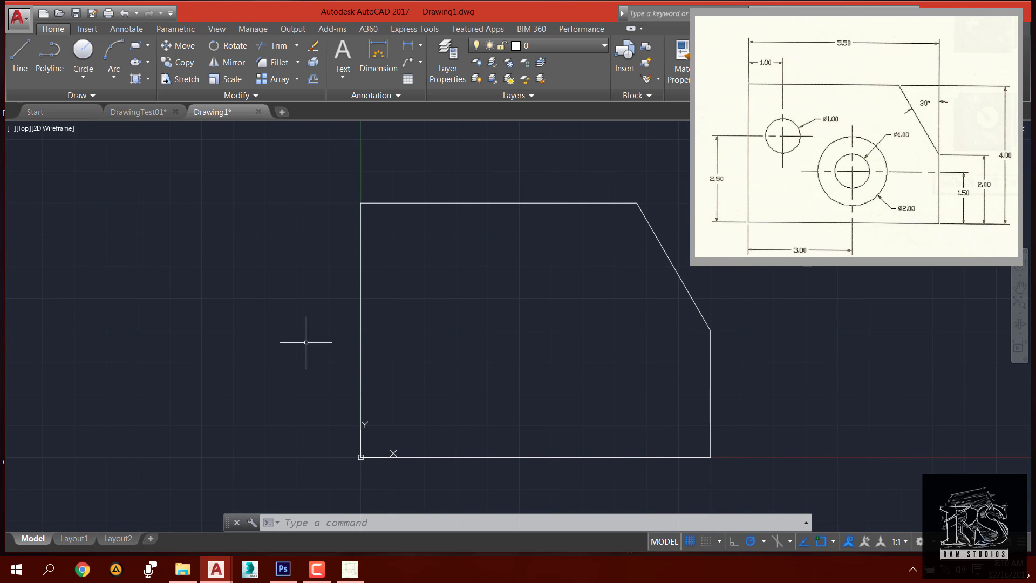
pyautogui.moveTo(515, 400); pyautogui.dragTo(388, 400, button='middle')
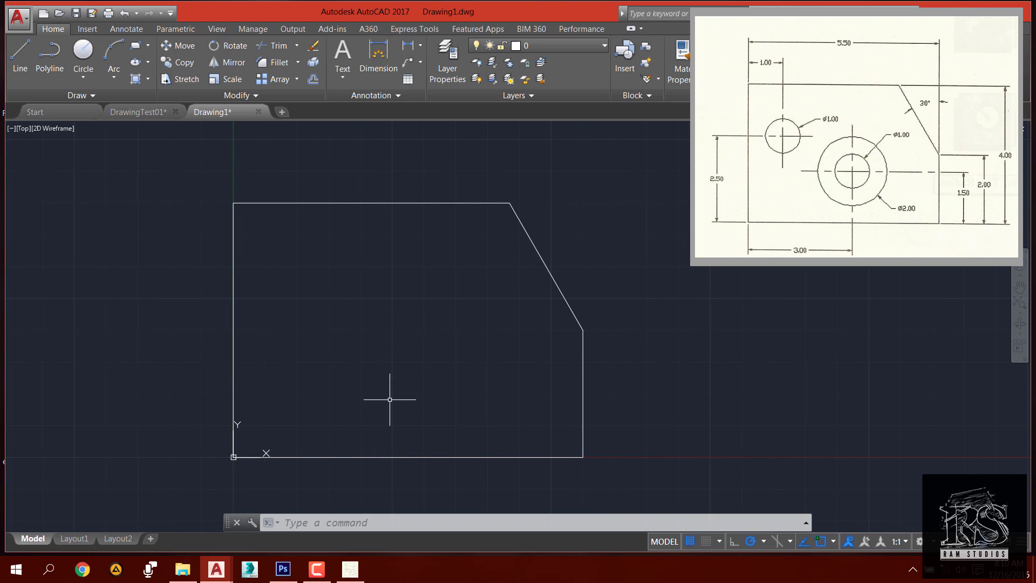